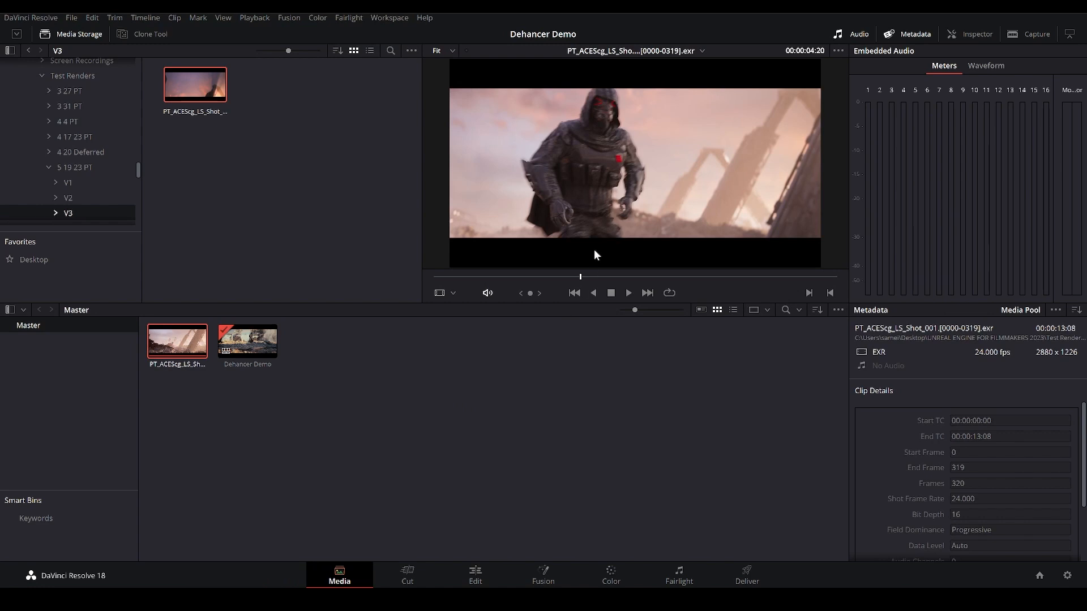
Step: Preview a different moment of the EXR shot in the source viewer and select the clip in the media pool
scroll(617, 215, down, 1)
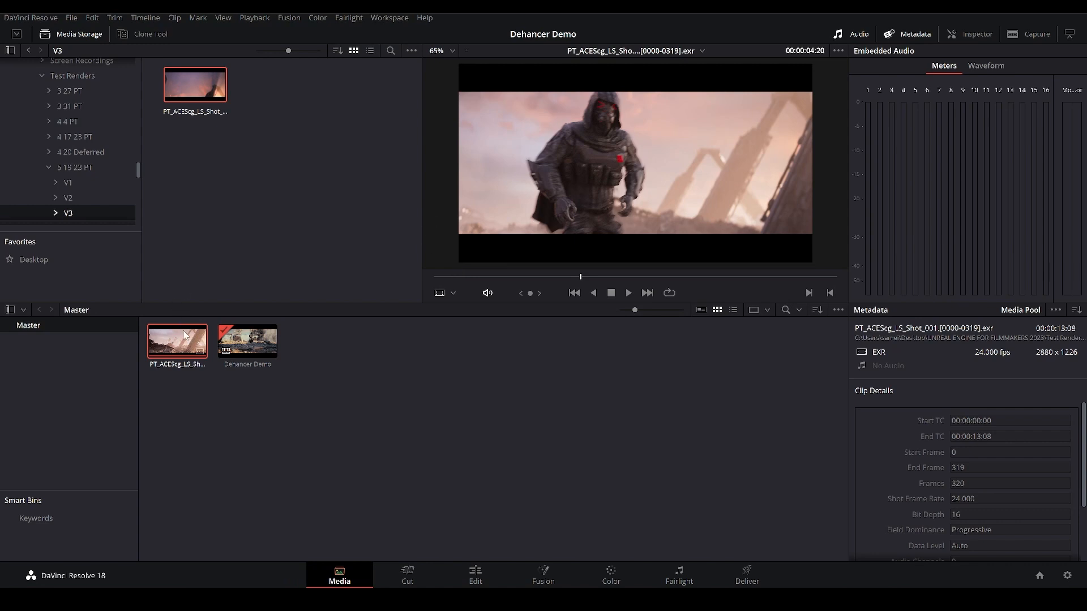
drag(537, 278, 613, 290)
click(72, 17)
click(426, 363)
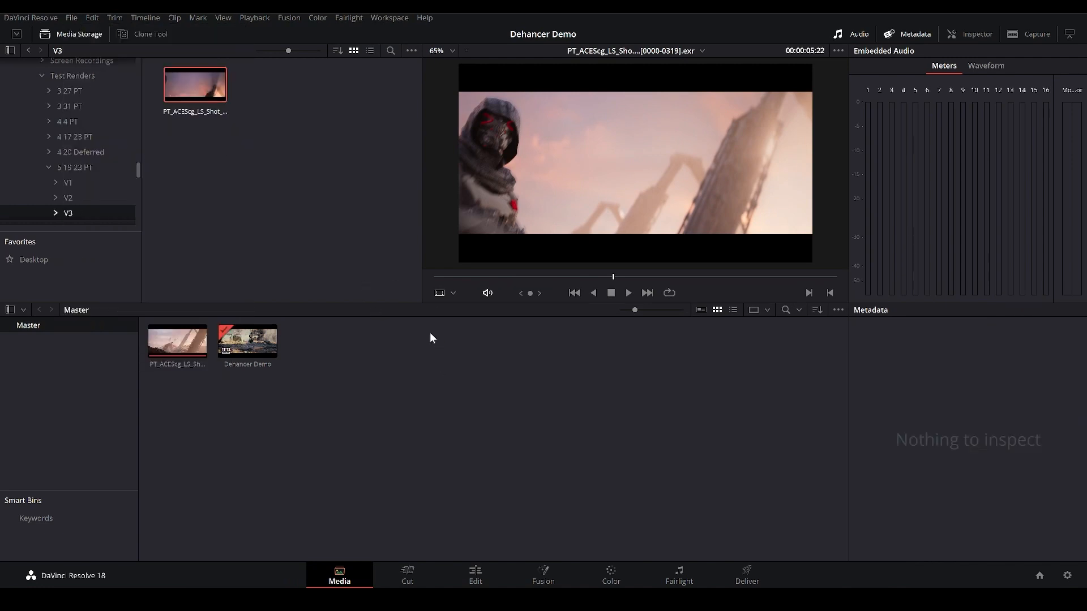
click(188, 341)
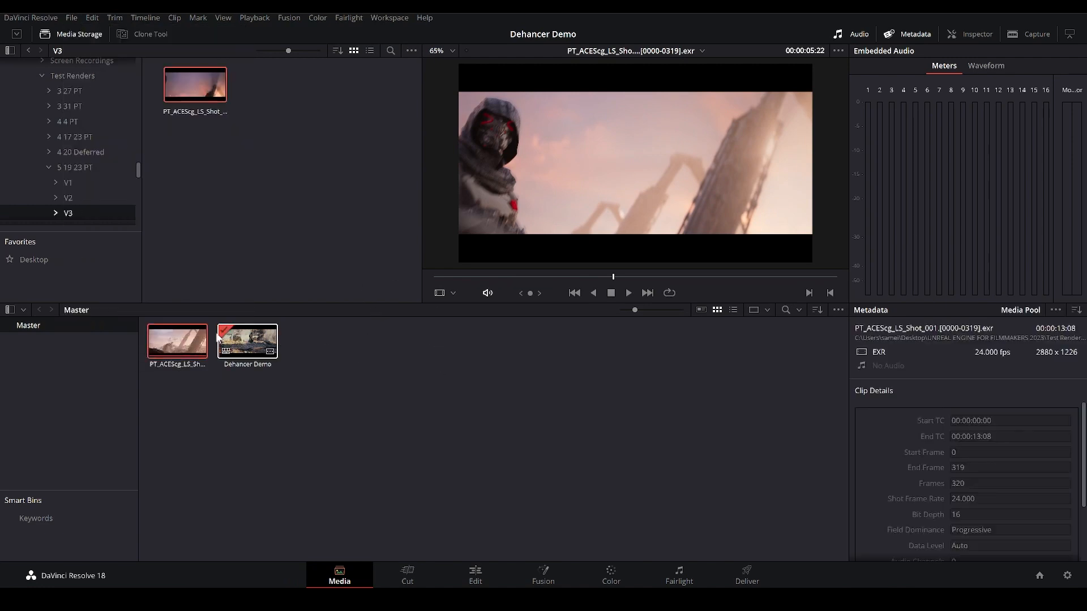
Step: Inspect the timeline resolution options in the project's master settings
click(72, 17)
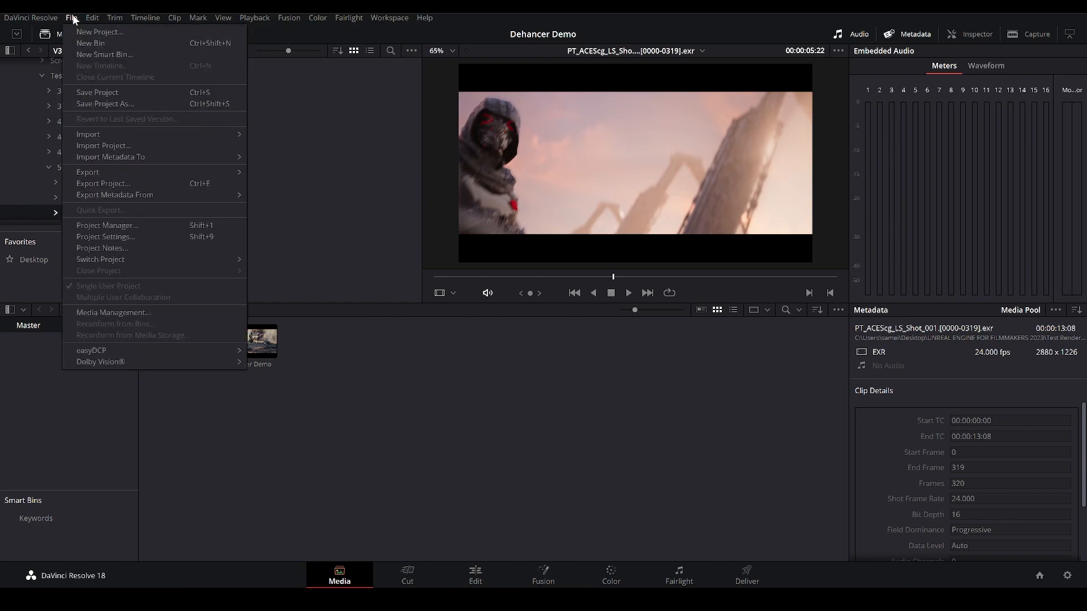
click(145, 236)
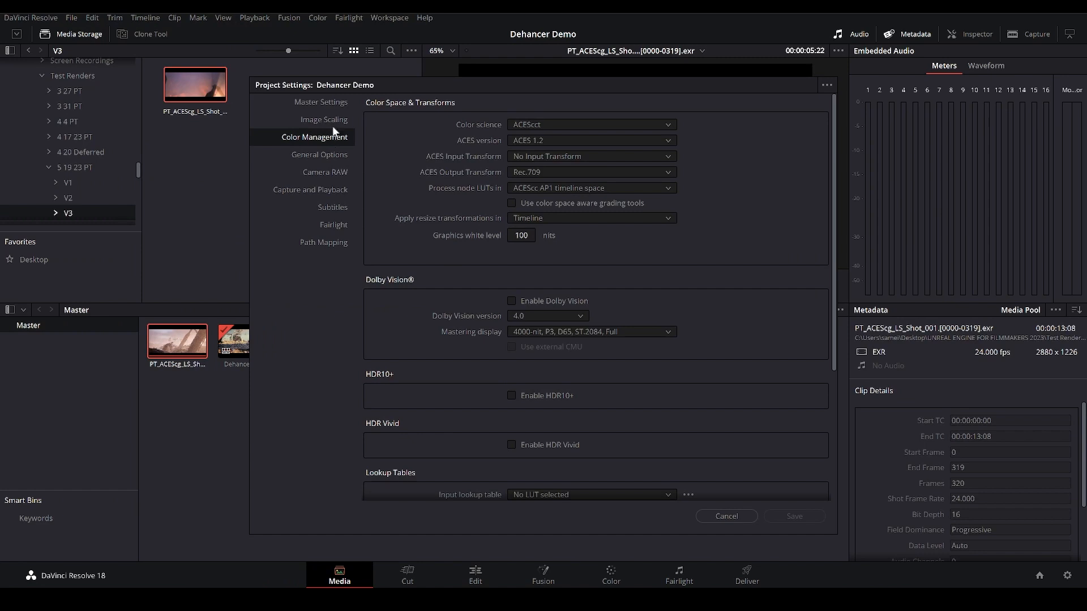
click(333, 101)
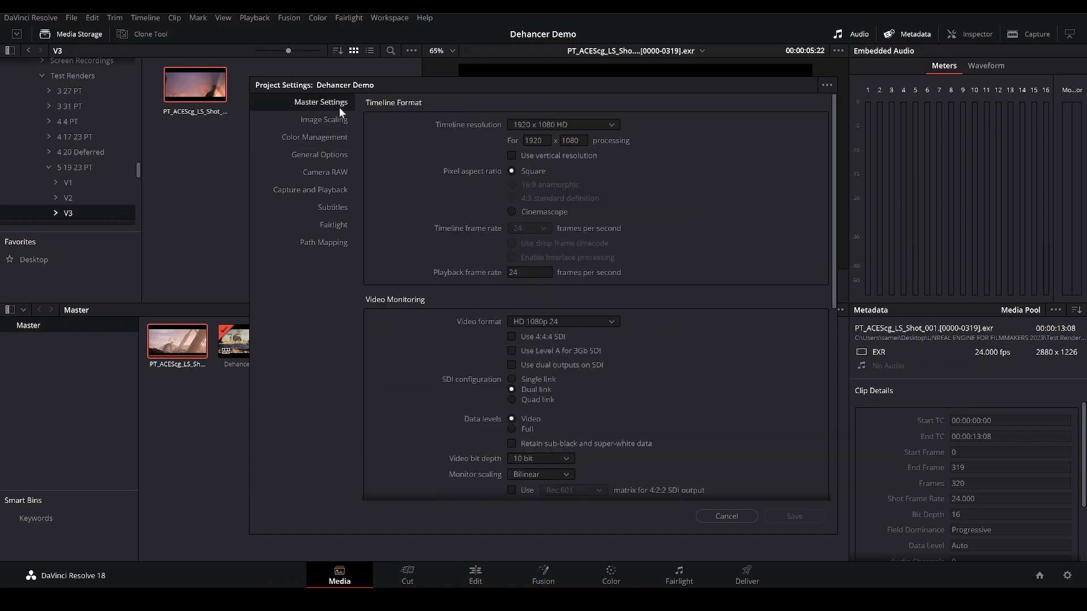
click(560, 126)
click(552, 125)
Step: Switch the project's color science to DaVinci YRGB and back to ACEScct in the color management settings
click(327, 137)
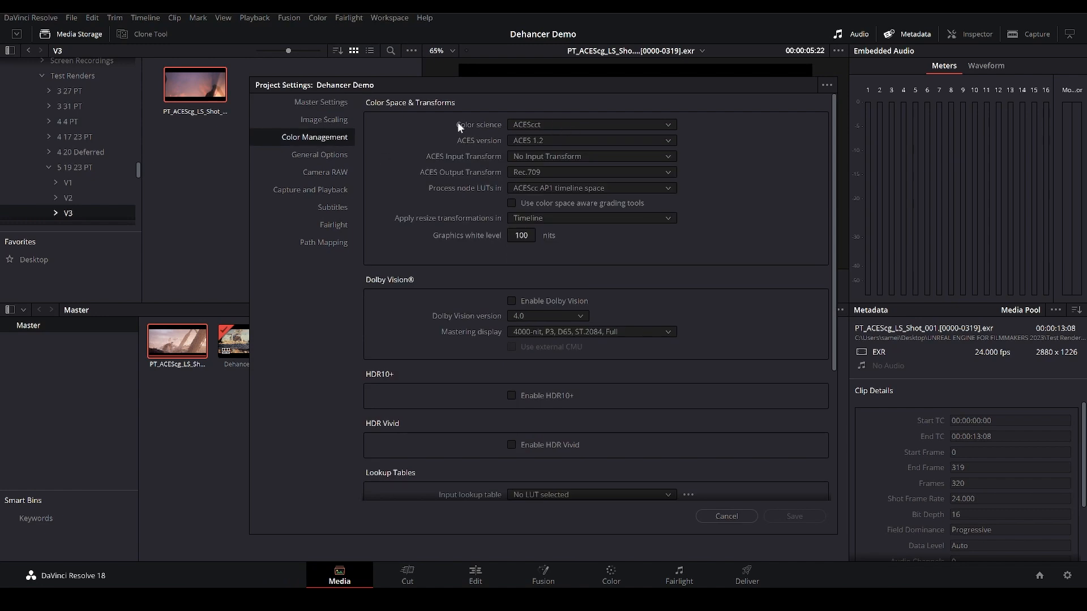
click(557, 125)
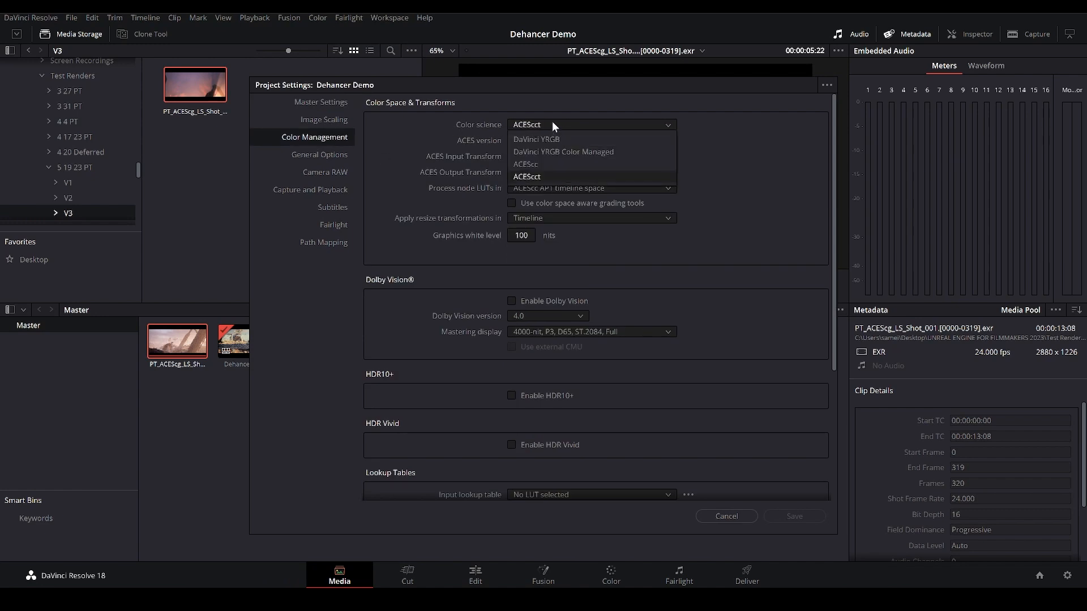
click(562, 139)
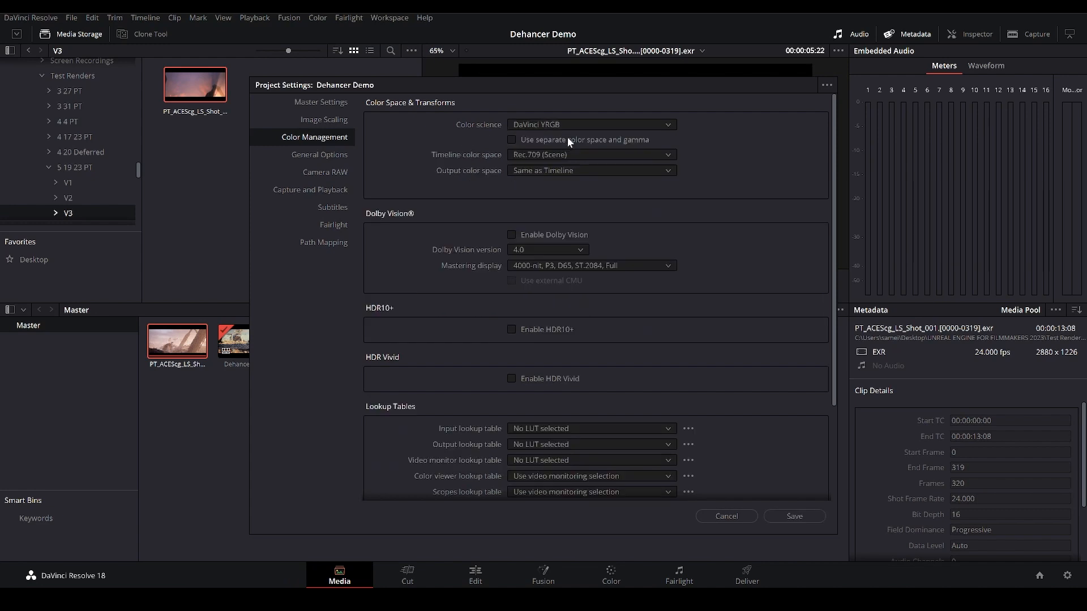
click(554, 125)
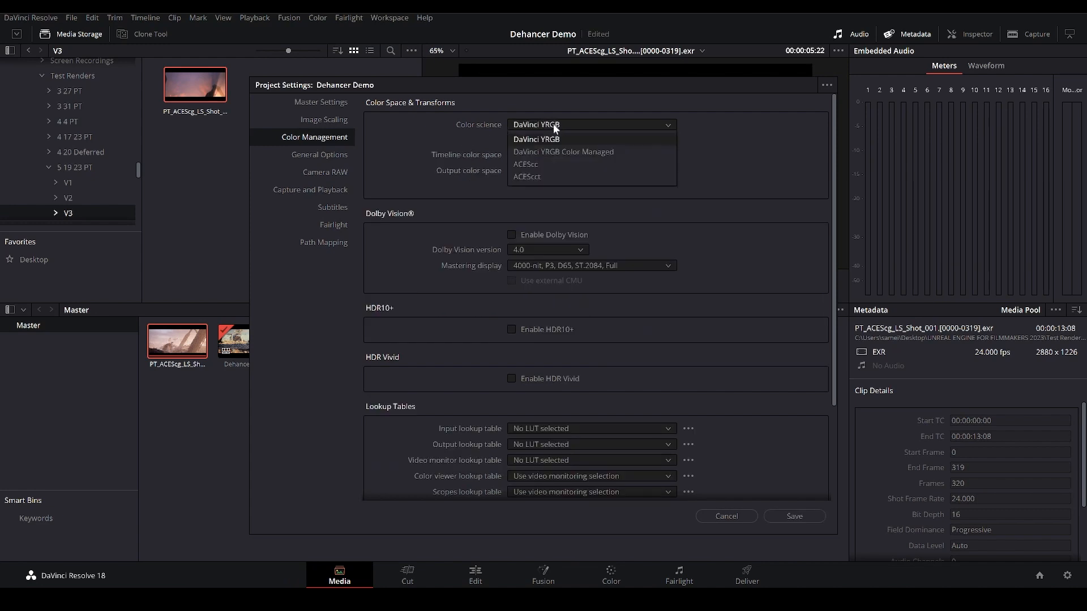
click(541, 178)
Step: Choose ACES 1.2 as the ACES version and Rec.709 as the output transform, and close the project settings without saving
click(523, 141)
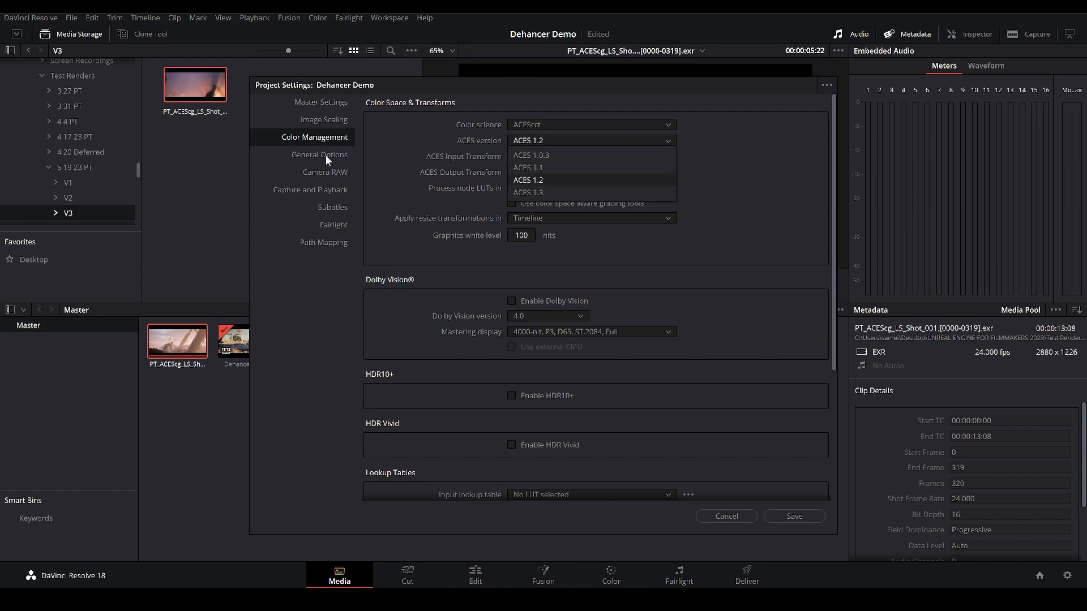
click(538, 182)
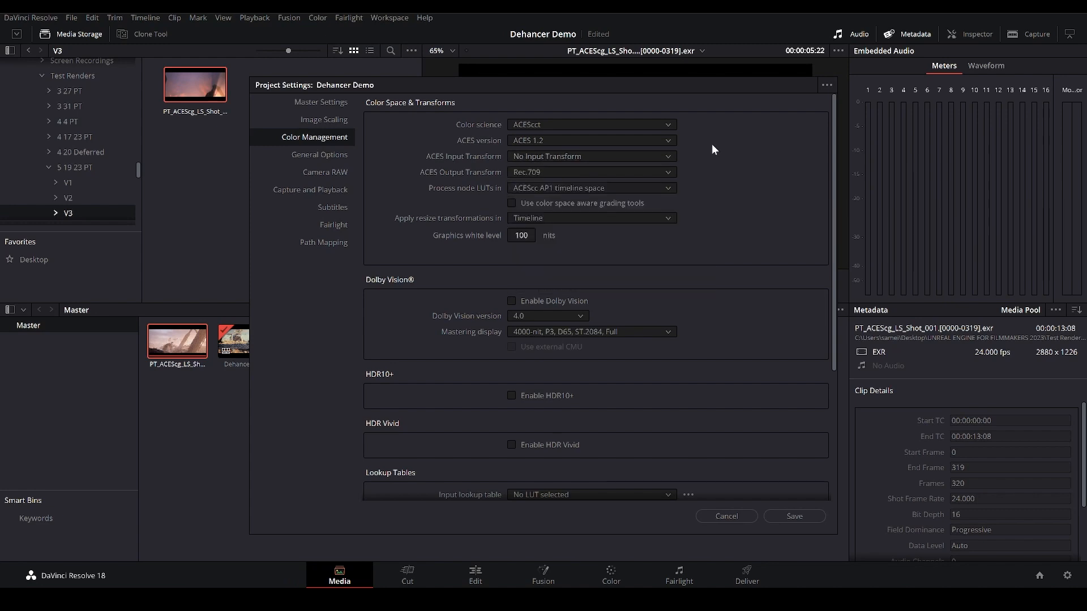
click(535, 172)
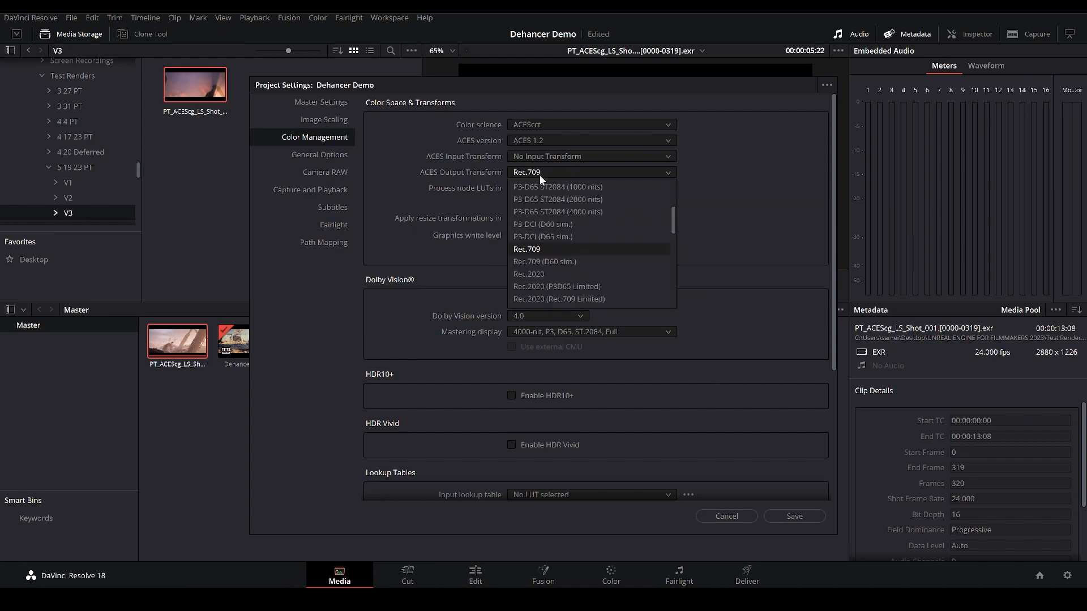
click(526, 249)
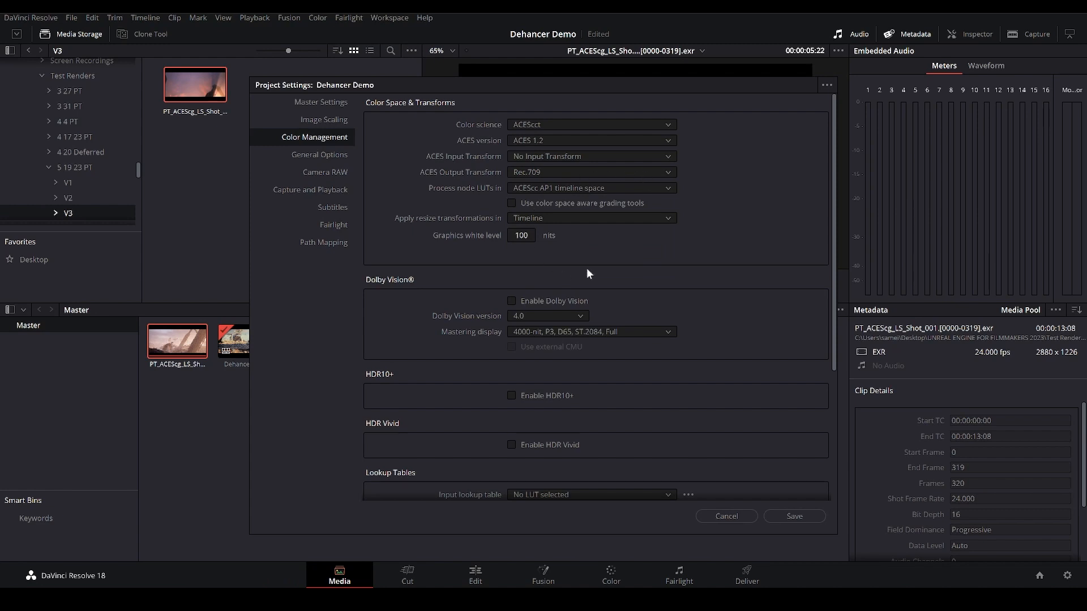
click(731, 517)
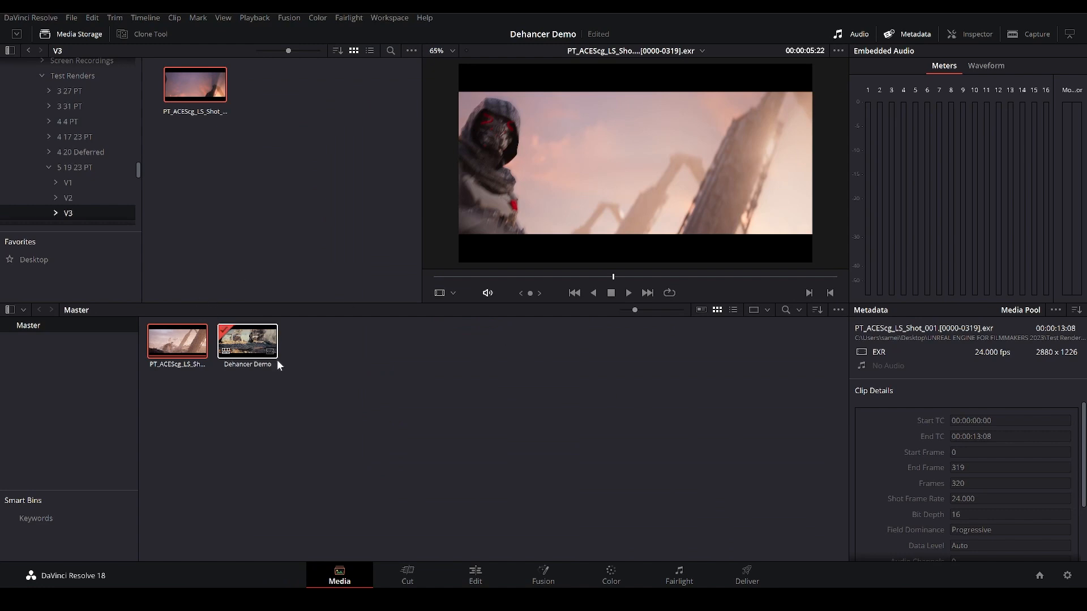
Step: Set the EXR clip's ACES Input Transform to the ACEScg - CSC color space conversion
click(396, 334)
click(446, 277)
drag(446, 277, 597, 294)
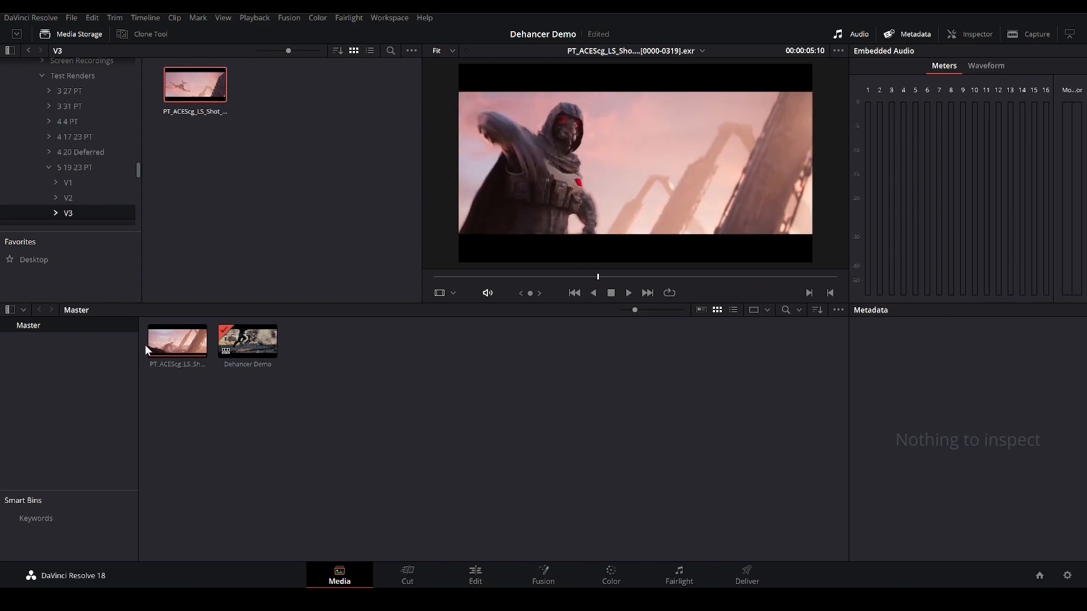
click(174, 343)
right_click(175, 343)
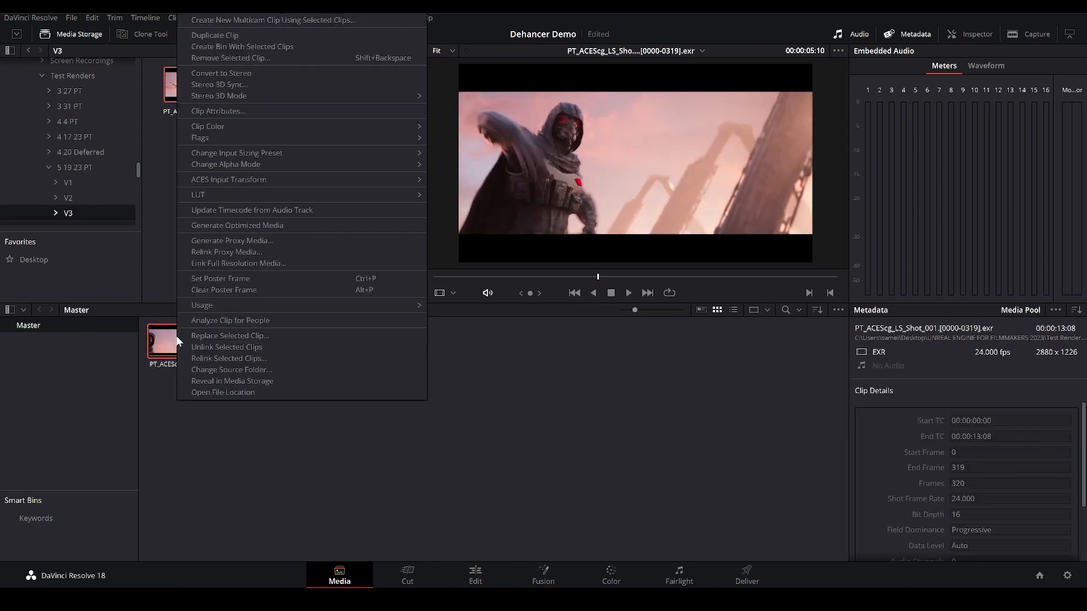
mouse_move(247, 182)
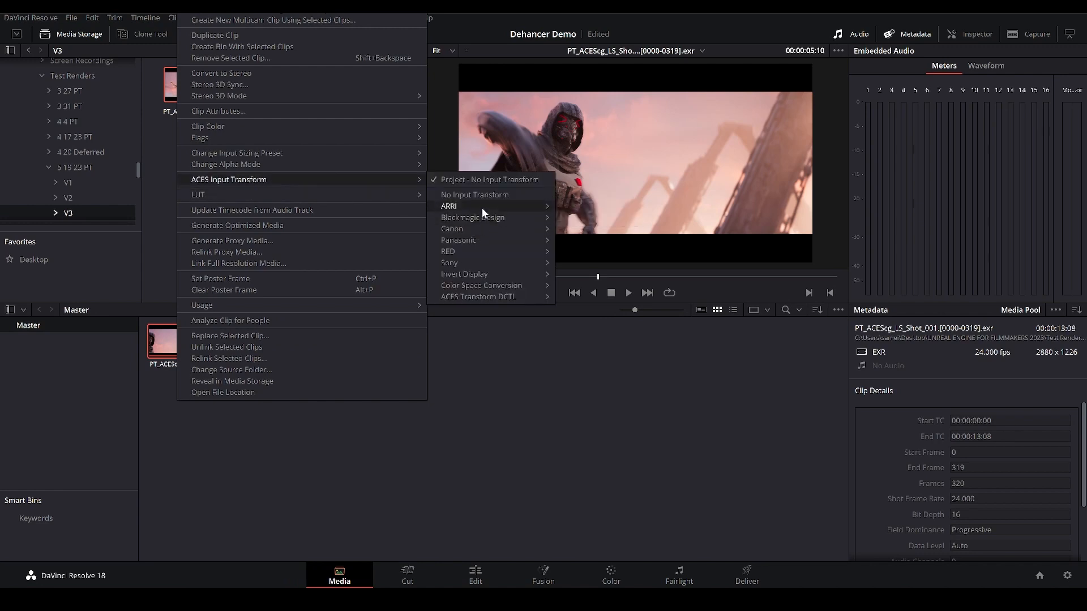
mouse_move(491, 284)
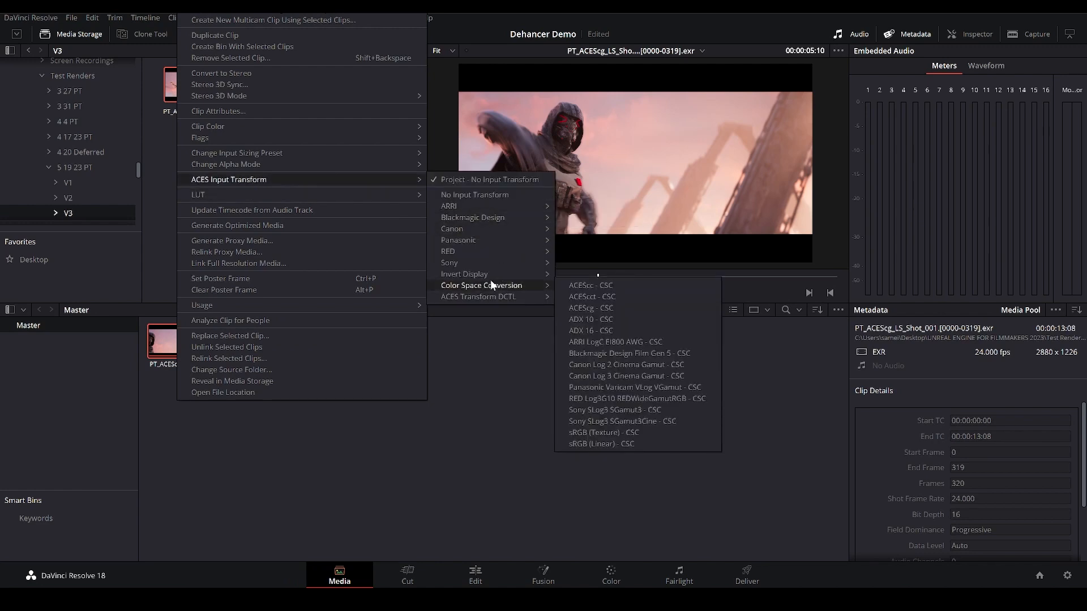
click(590, 307)
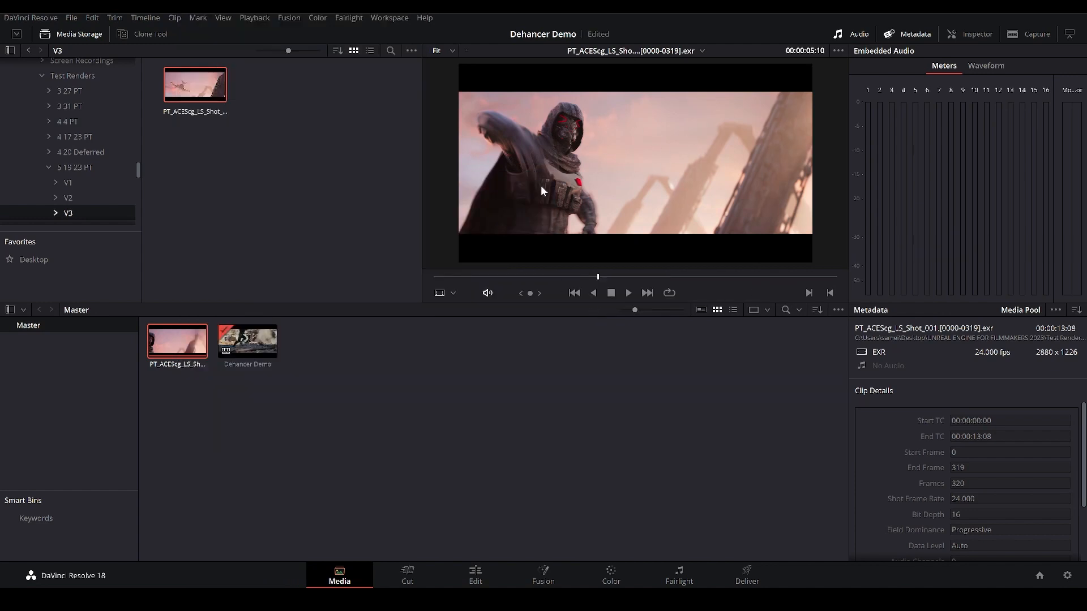
Step: Preview another frame of the EXR clip with its new input transform in the source viewer
drag(601, 275, 559, 283)
right_click(177, 346)
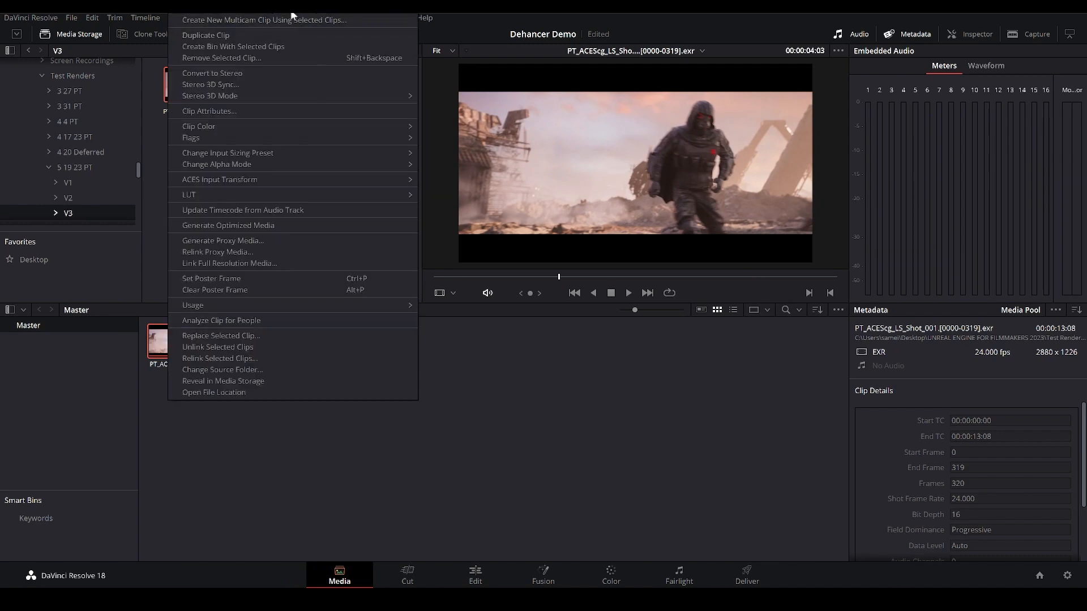
click(450, 529)
Step: Play the opening seconds of the Dehancer Demo timeline on the Edit page
click(475, 575)
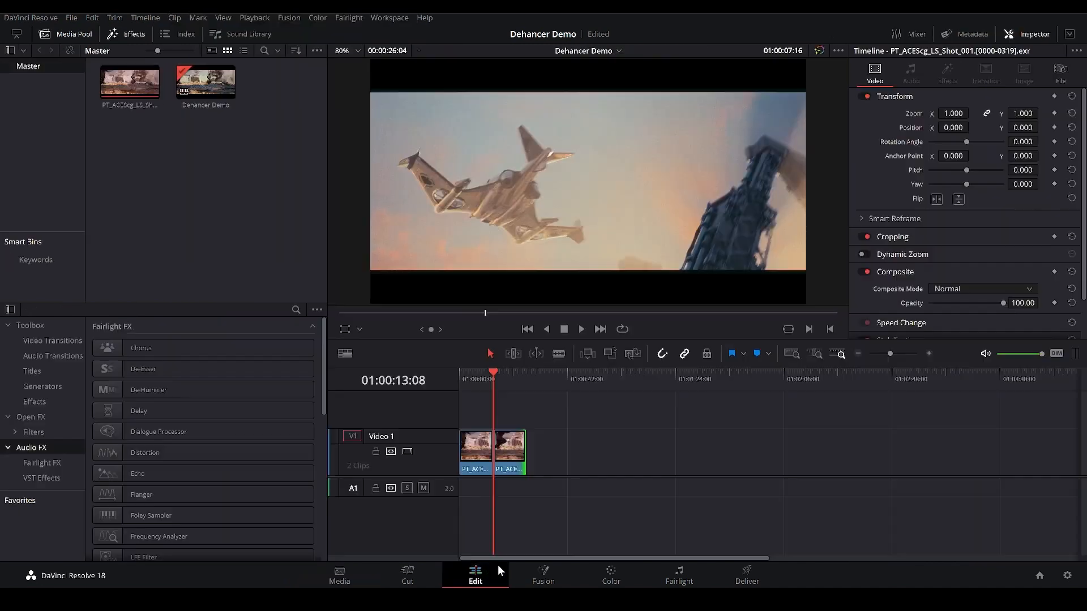
drag(495, 382, 463, 373)
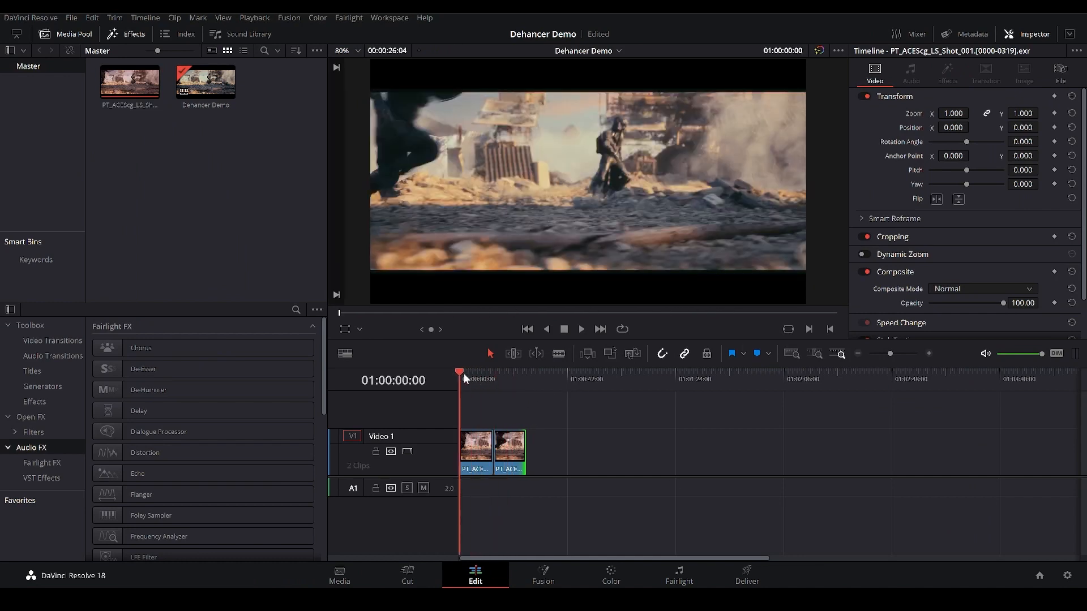
key(space)
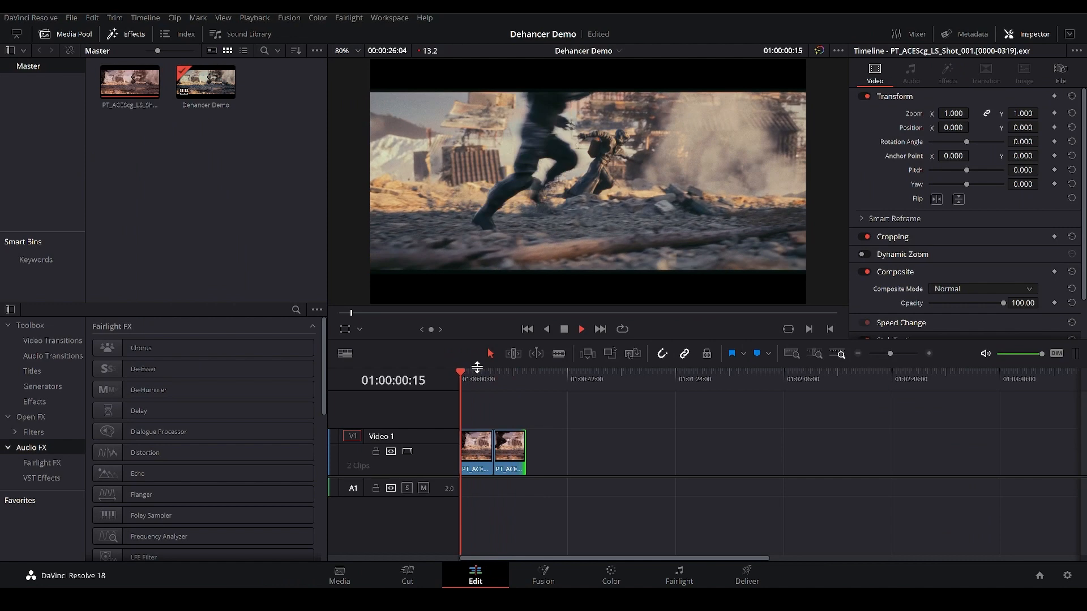
key(space)
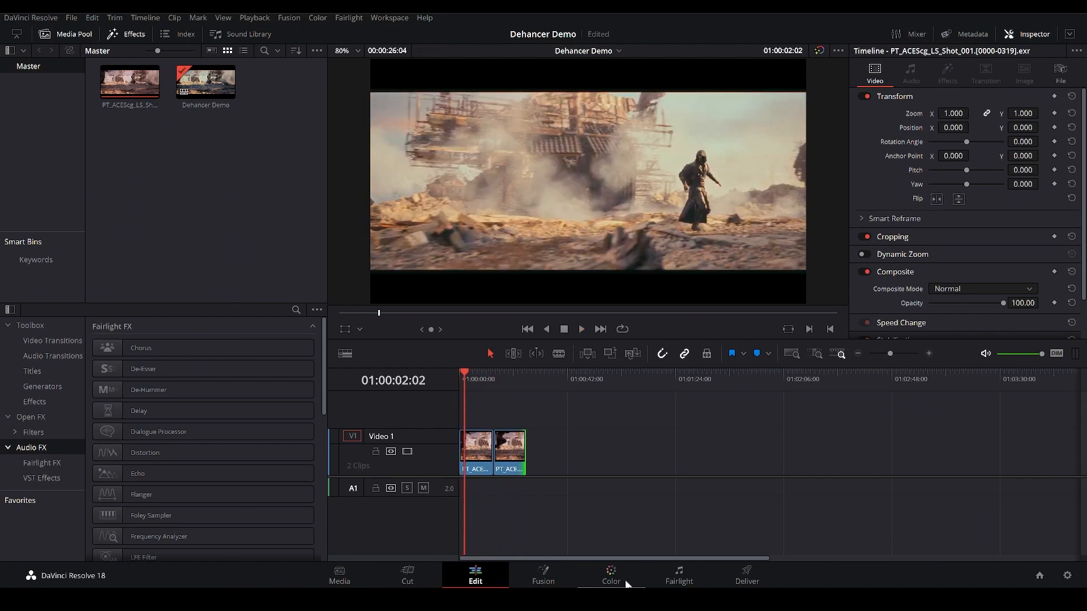
Step: Open the second timeline clip on the Color page and label its first node "Primaries"
click(611, 574)
drag(325, 265, 364, 282)
click(126, 333)
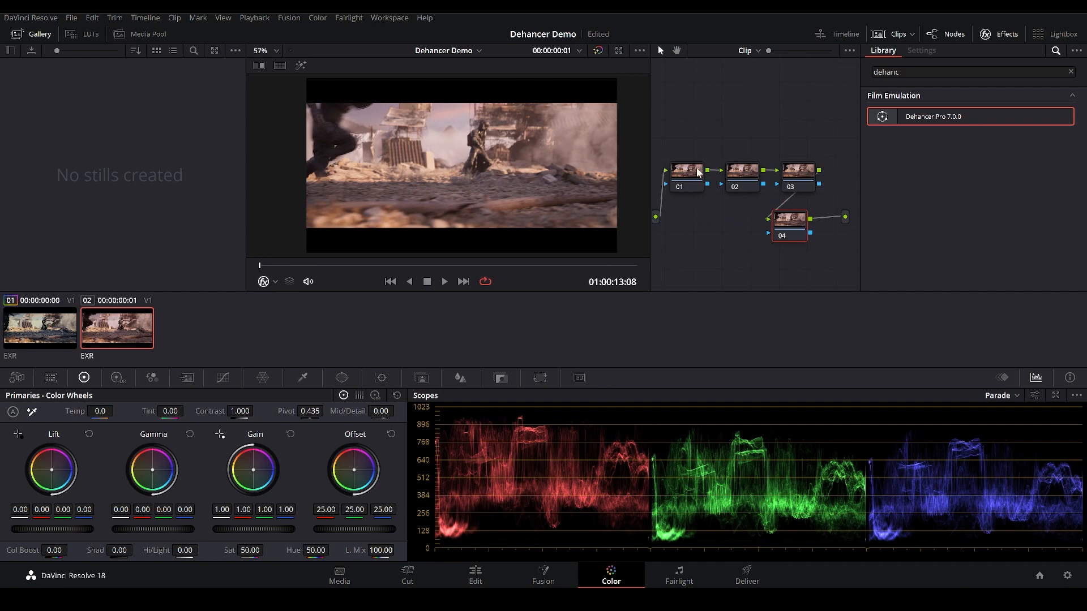
click(697, 172)
text(Primaries)
key(Return)
Step: Apply a Color Space Transform effect to node 02, keeping its input color space on Use timeline
click(738, 174)
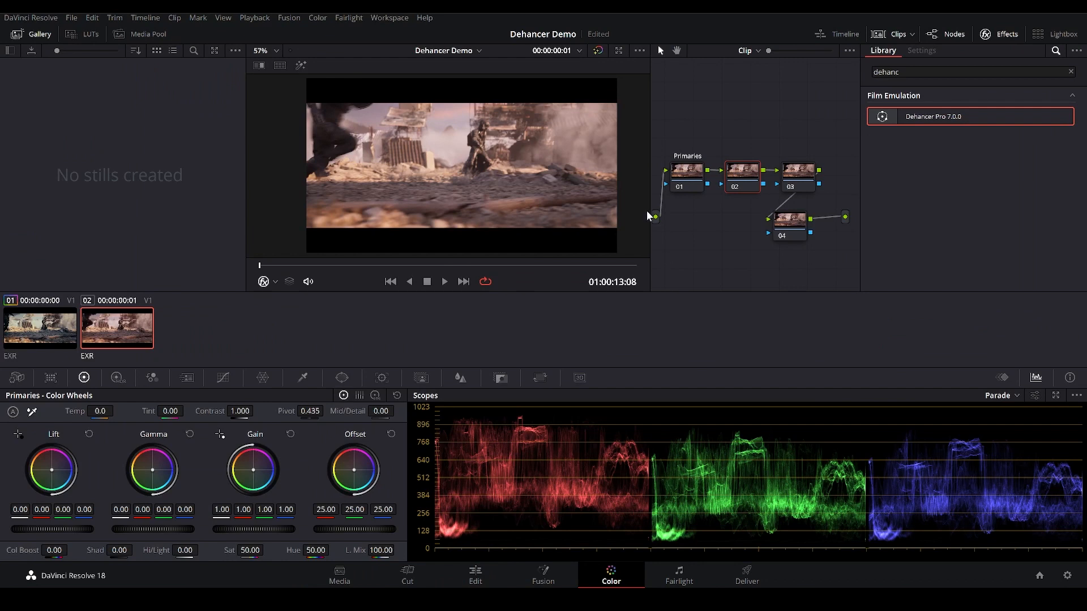
click(1070, 71)
text(color space)
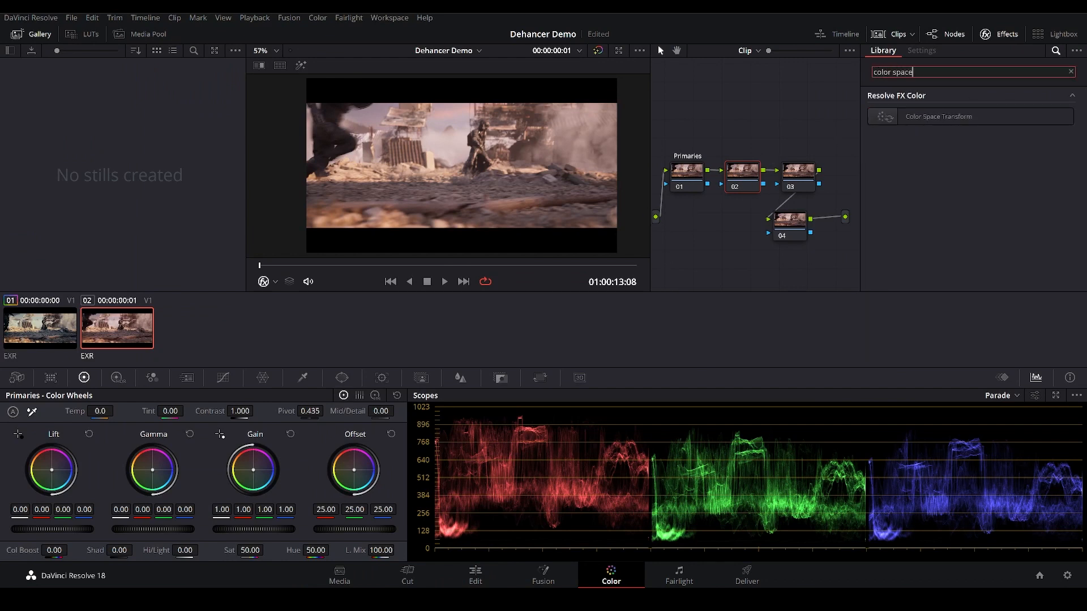
drag(958, 117, 719, 185)
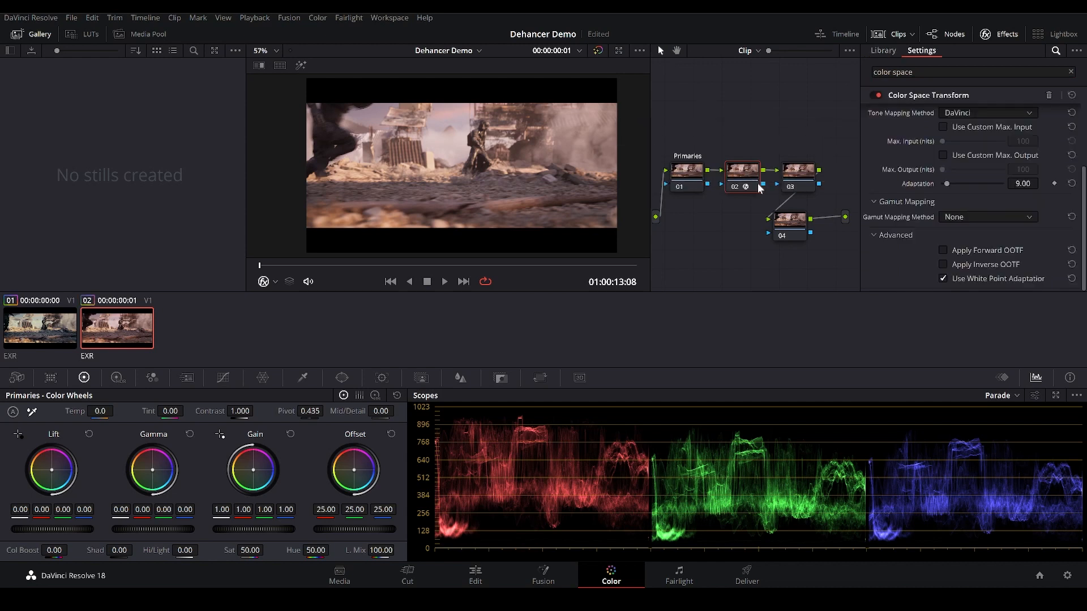
click(953, 130)
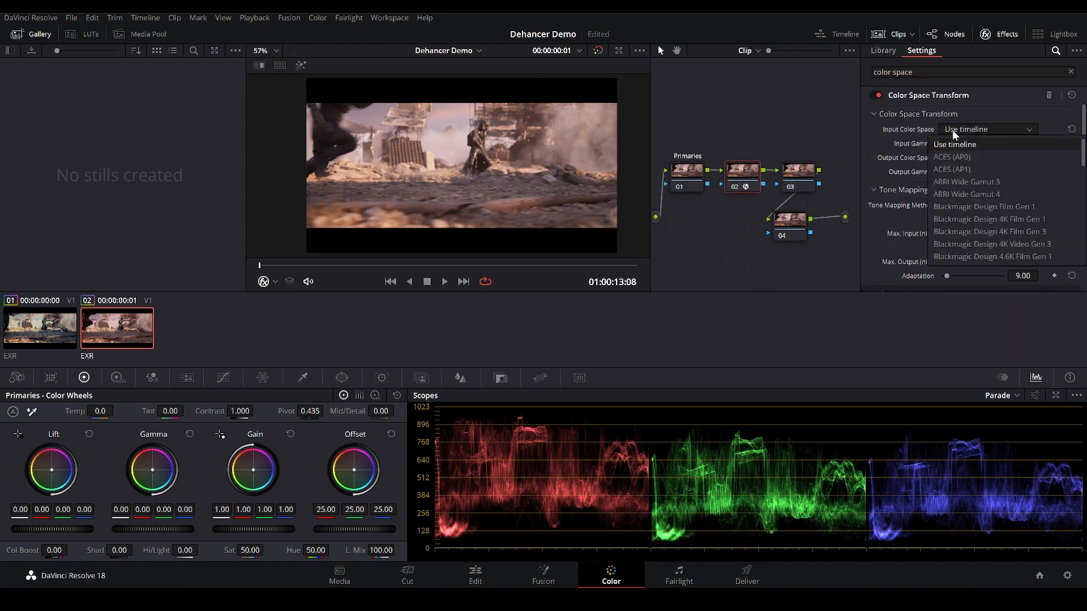
click(956, 145)
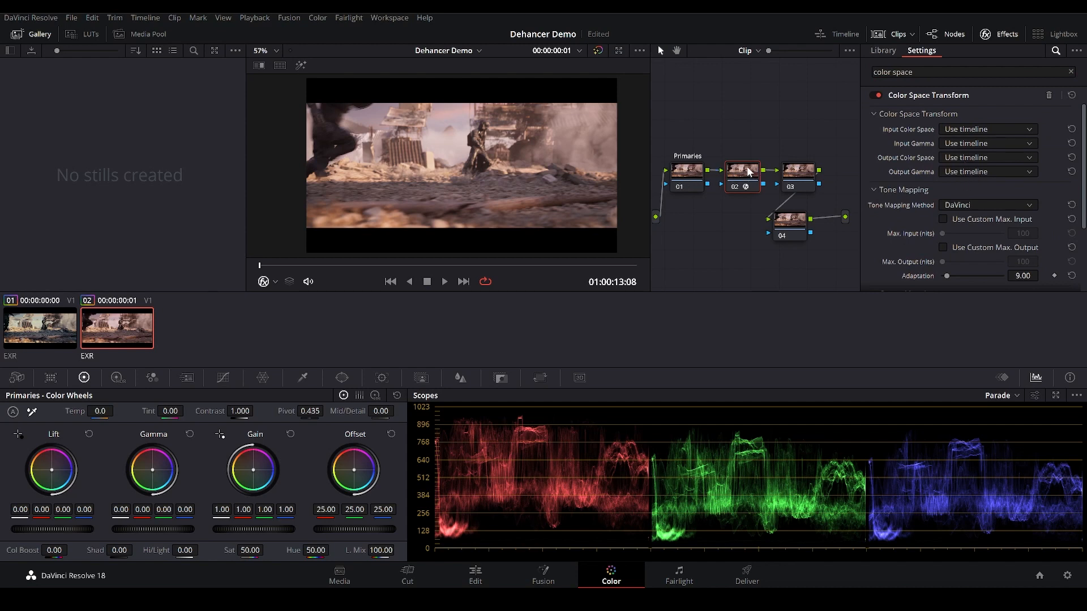
Step: Delete node 02 and move the following node into its place beside the Primaries node
key(Delete)
drag(792, 175, 742, 174)
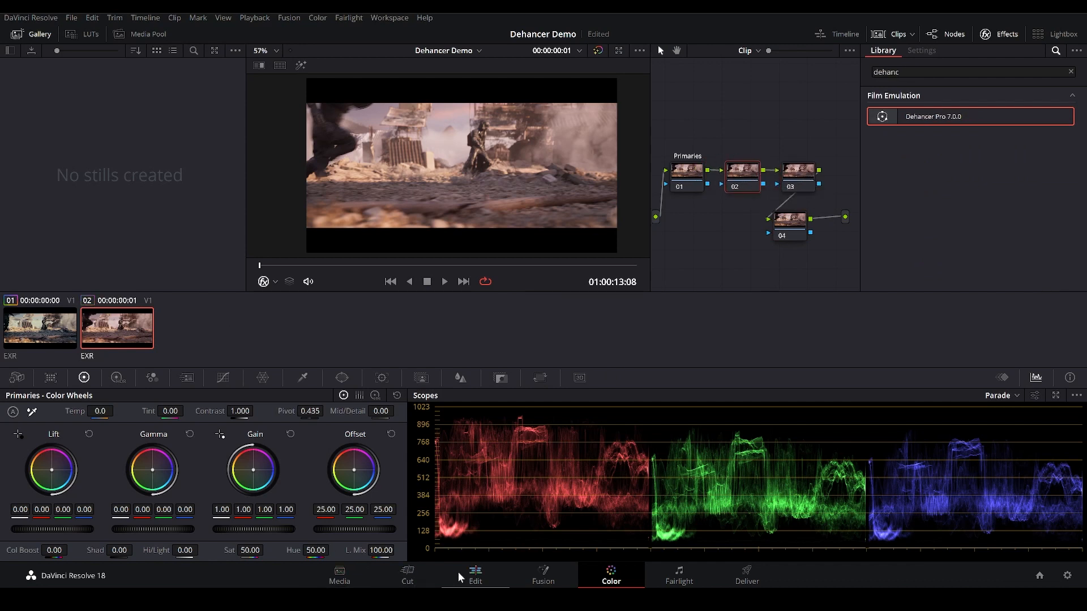
Step: Return to the Media page and select the EXR clip in the media pool
click(457, 572)
click(341, 574)
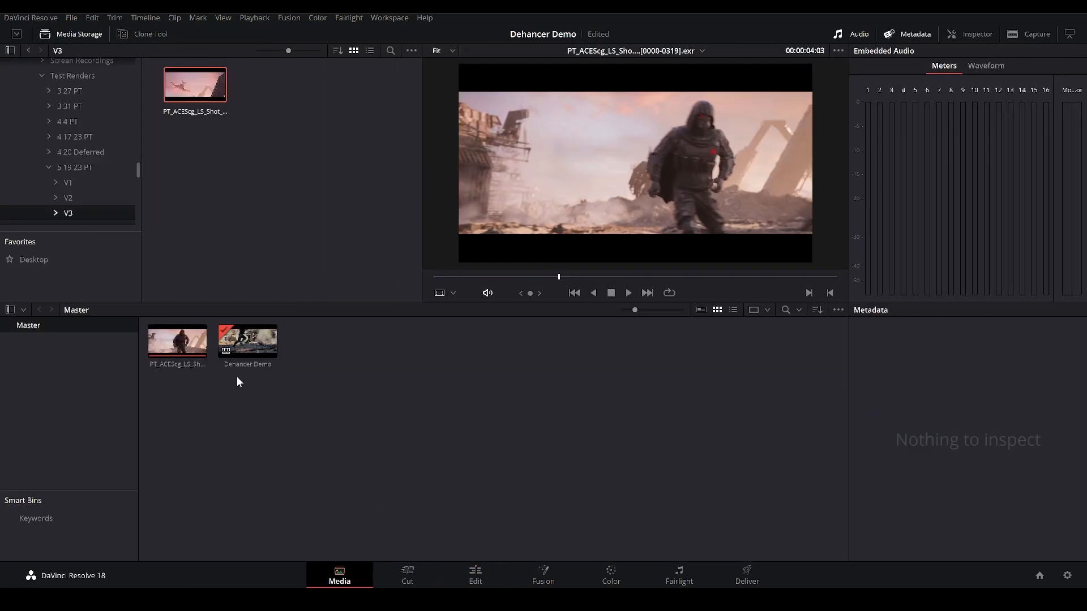
click(186, 341)
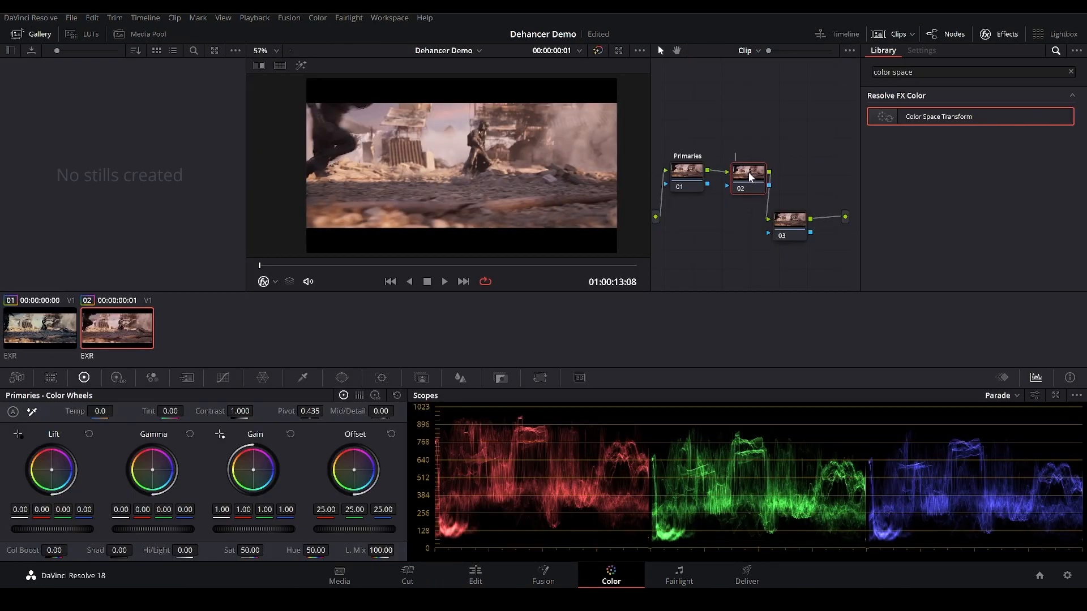
Step: Label node 02 "Dehancer" and line it up beside the Primaries node
text(Dehancer)
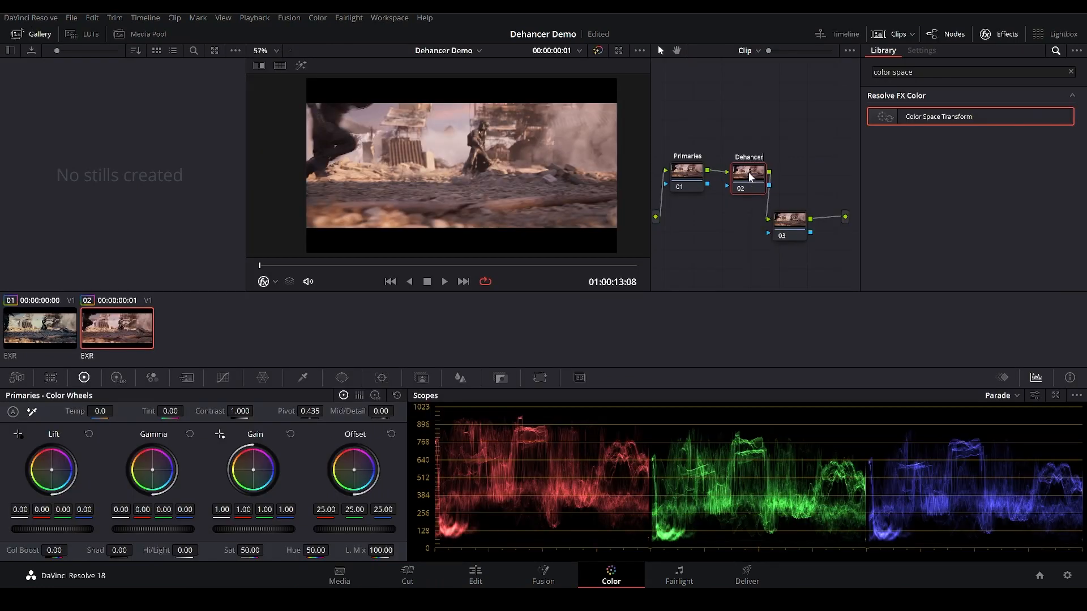
key(Return)
drag(748, 172, 748, 170)
drag(746, 167, 747, 169)
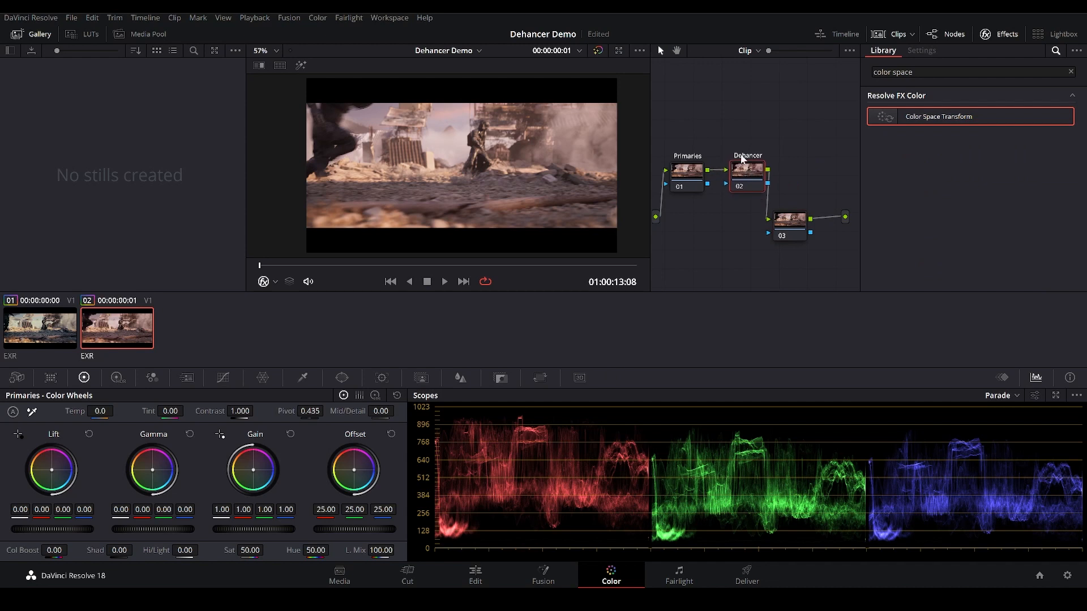
Step: Delete node 03 and centre the Primaries and Dehancer nodes between the graph's source and output
drag(789, 223, 804, 171)
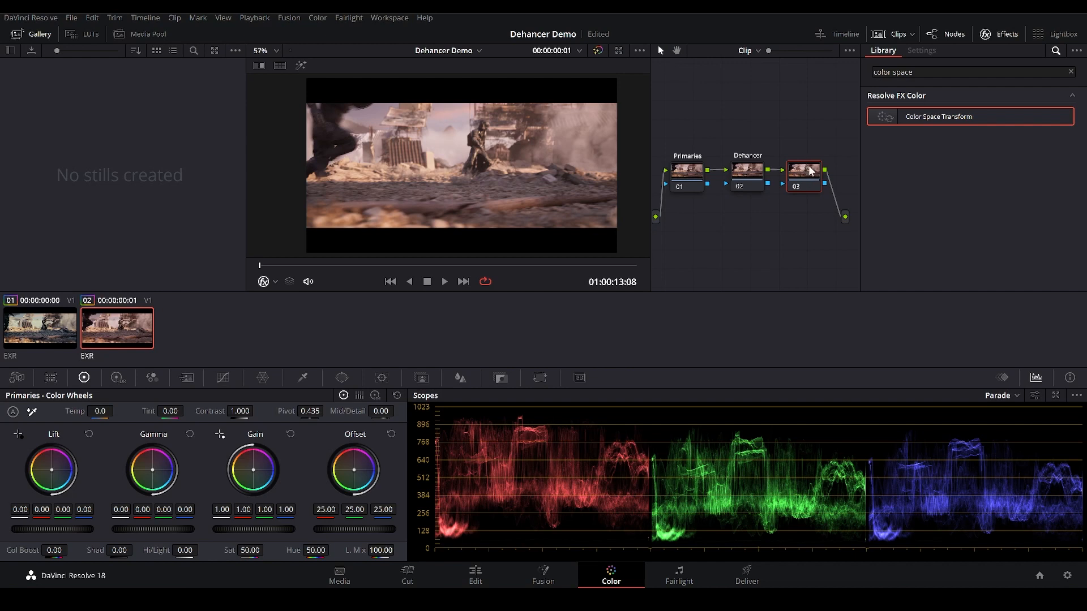
key(Delete)
drag(688, 137, 772, 168)
click(724, 152)
click(724, 159)
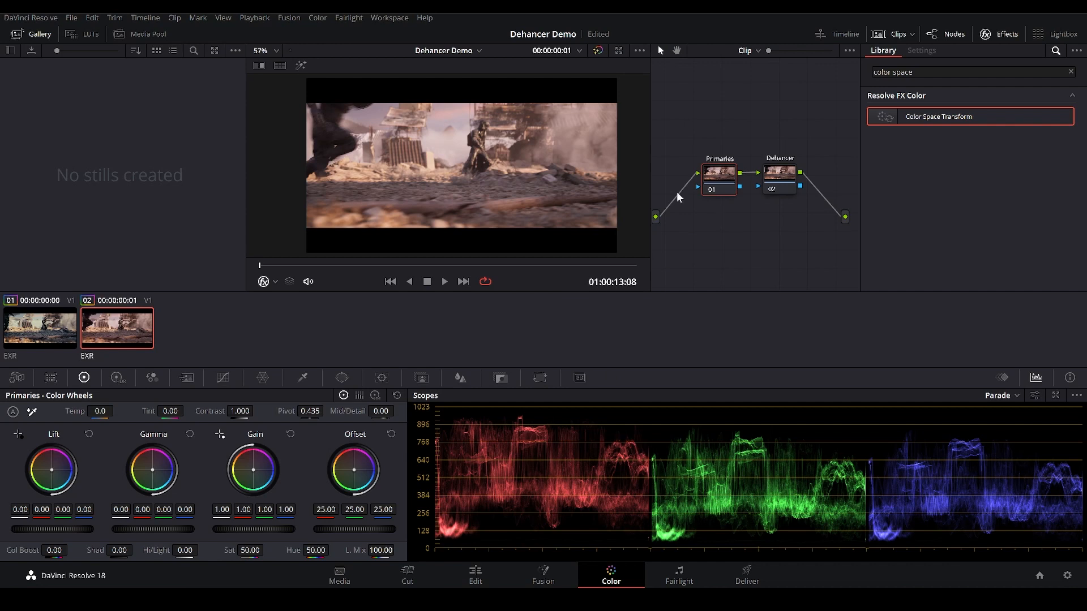
Step: Examine the ungraded clip up close and at several points along its length in the viewer
scroll(509, 150, up, 6)
scroll(508, 181, up, 2)
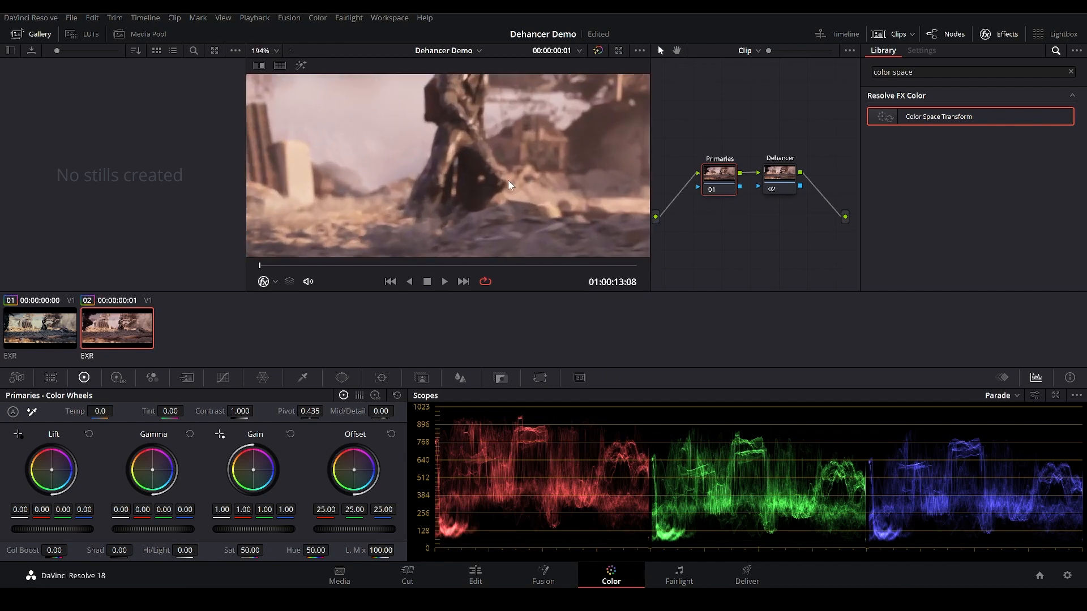
drag(410, 265, 398, 266)
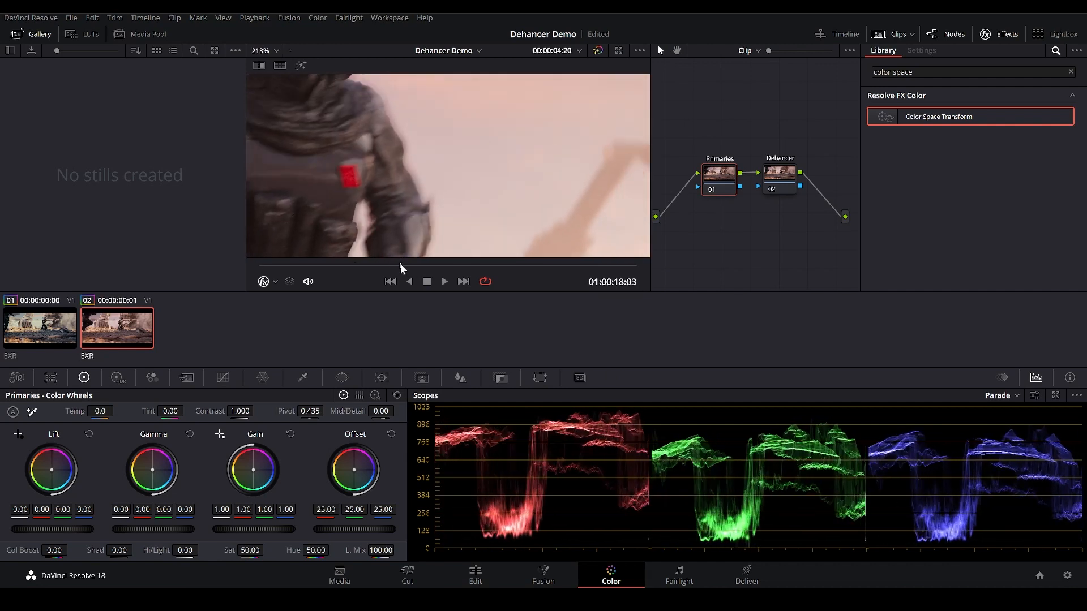
scroll(362, 164, up, 2)
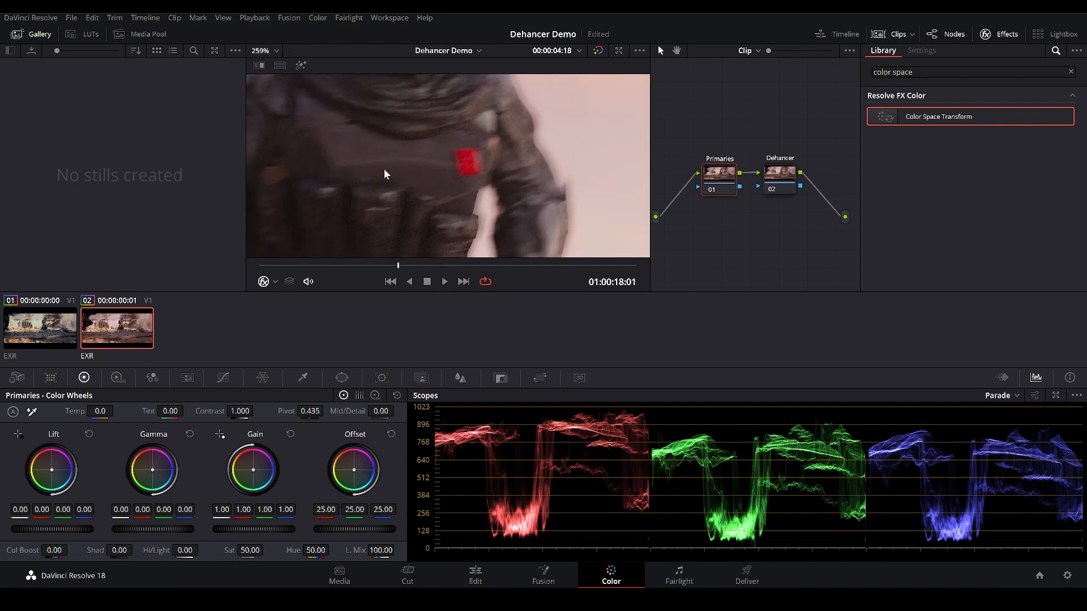
scroll(443, 173, down, 6)
scroll(486, 158, down, 1)
click(345, 265)
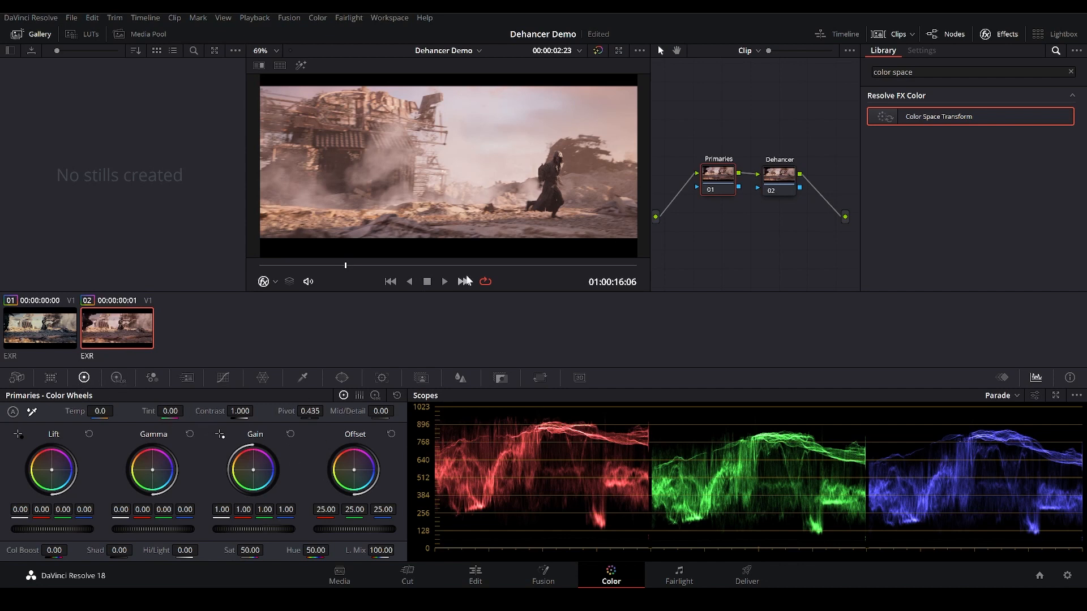
scroll(407, 243, down, 1)
click(305, 266)
click(402, 266)
click(511, 266)
drag(531, 266, 377, 283)
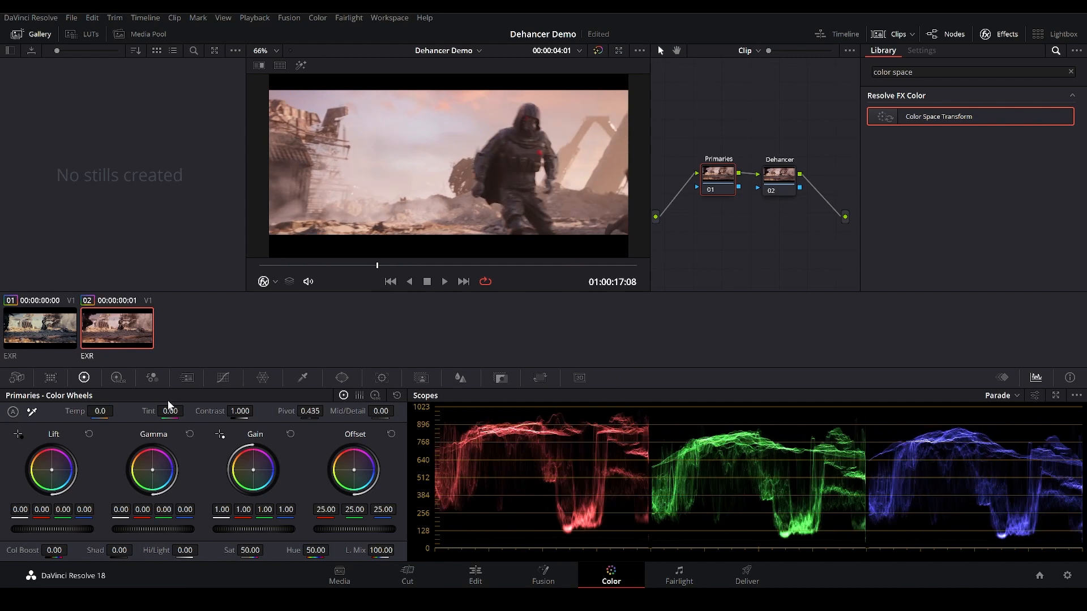
Step: Try out tint and temperature shifts on the Primaries node
drag(171, 411, 203, 425)
drag(105, 411, 67, 410)
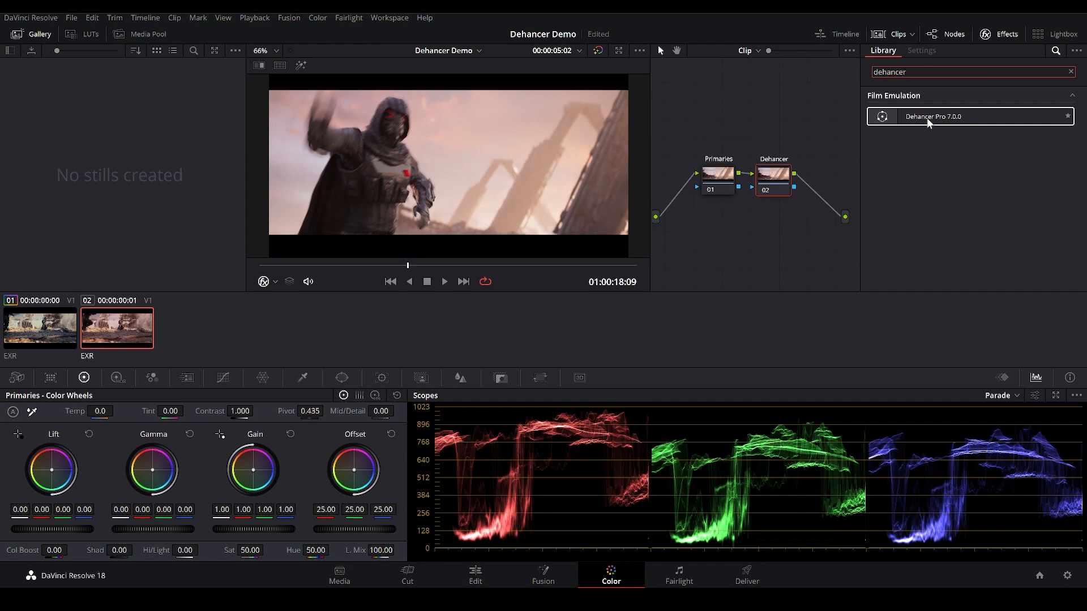
Step: Apply the Dehancer Pro 7.0.0 effect to the Dehancer node
drag(926, 118, 776, 182)
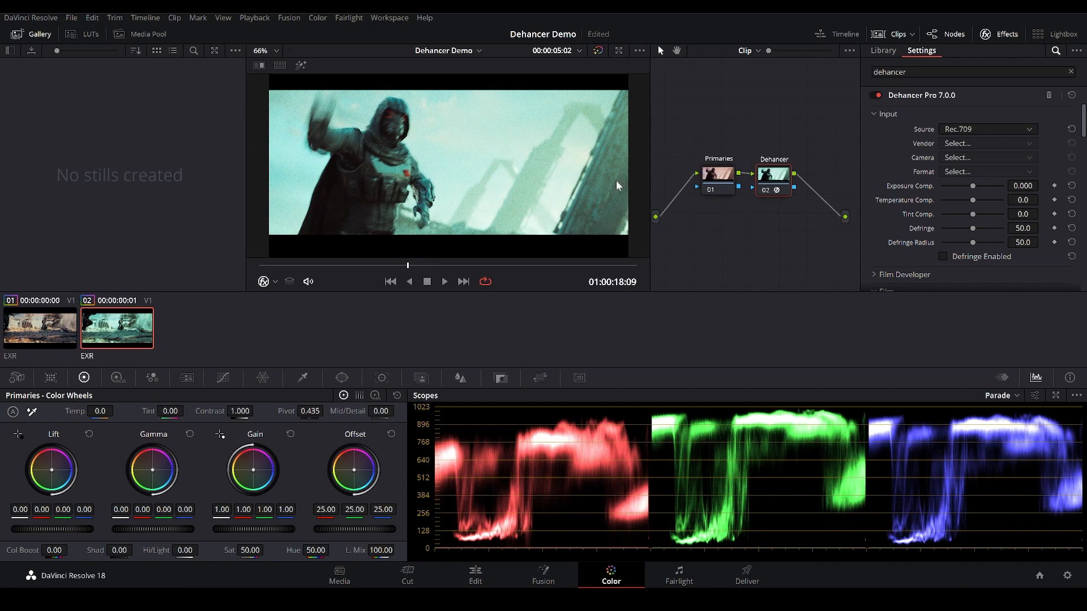
drag(771, 180, 770, 179)
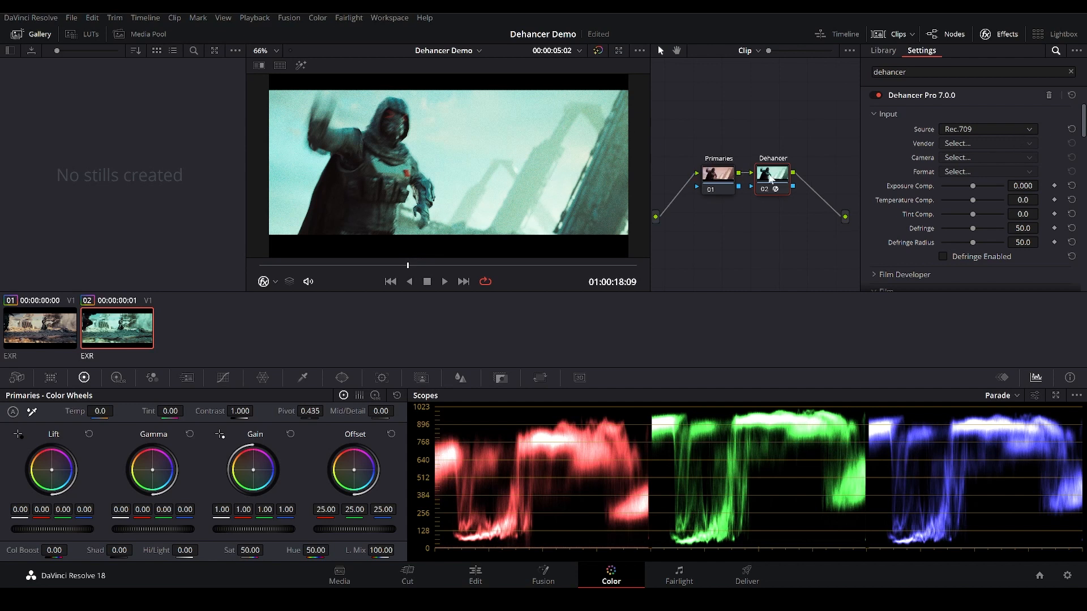
Step: Try Cineon Film Log as the Dehancer input source and space the Dehancer node farther from Primaries
click(969, 129)
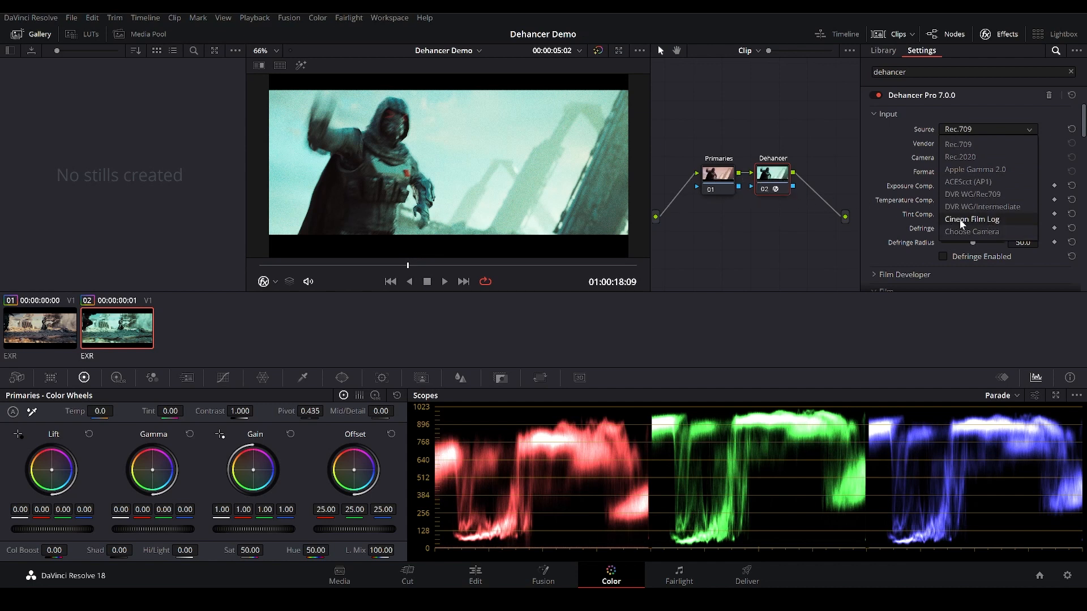
click(985, 219)
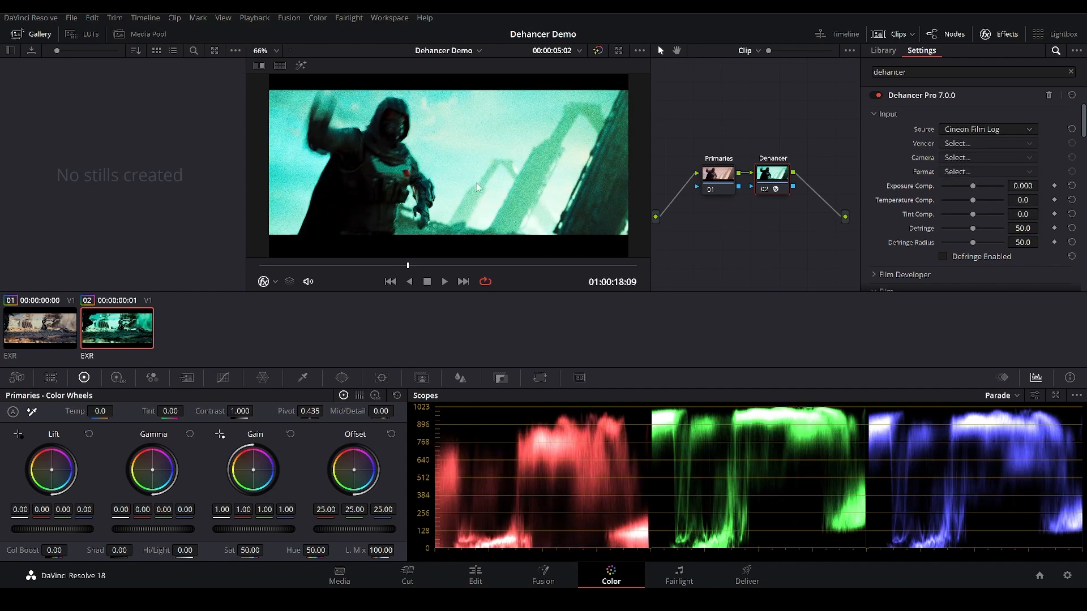
drag(771, 173, 794, 173)
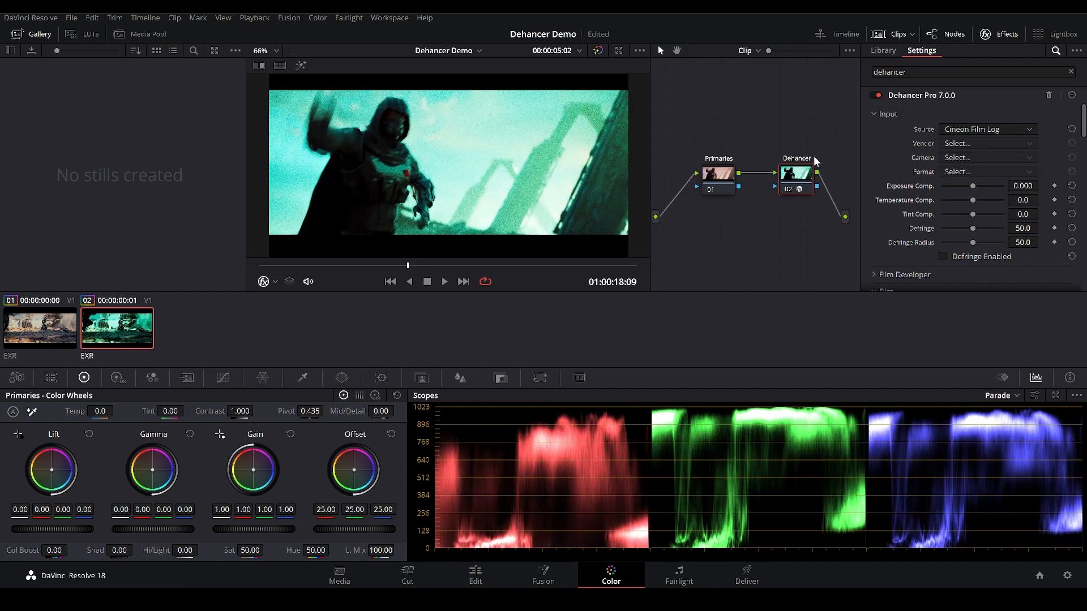
click(1000, 129)
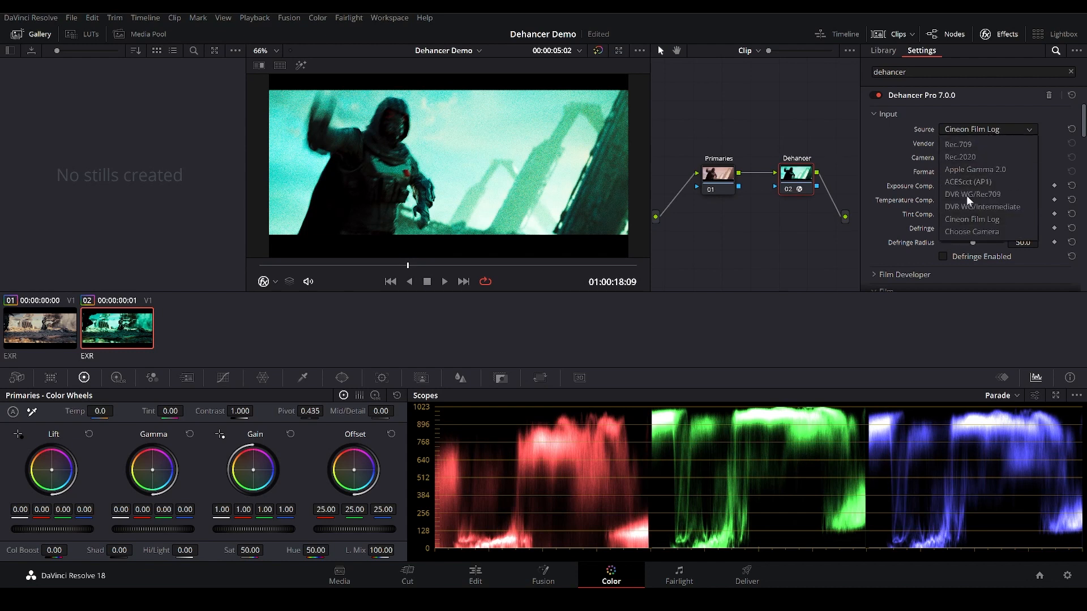
click(968, 219)
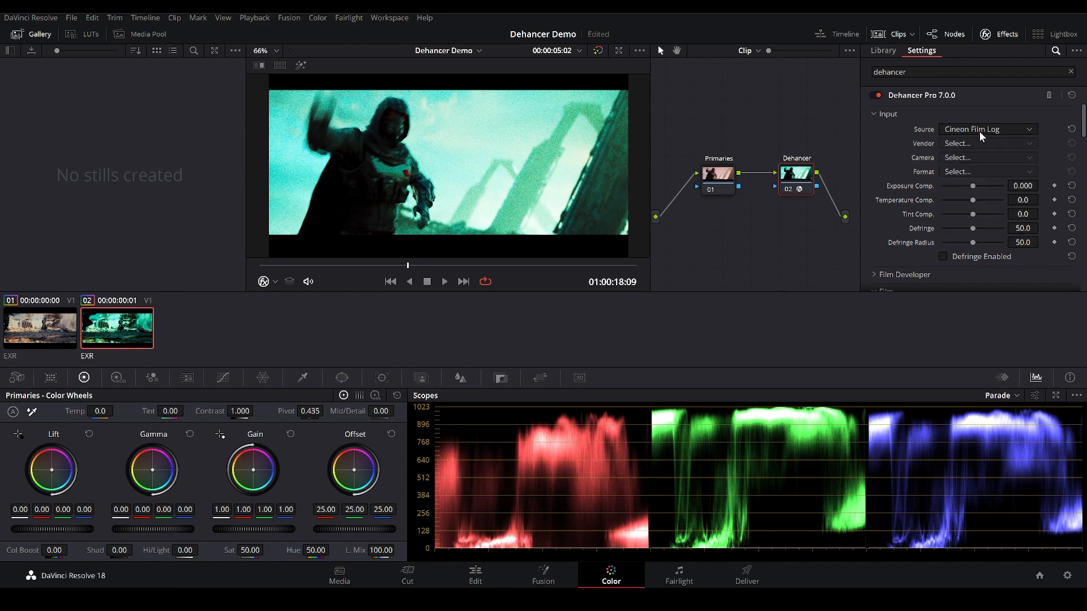
Step: Try Choose Camera as the Dehancer input source with Apple as the vendor
click(979, 130)
click(980, 230)
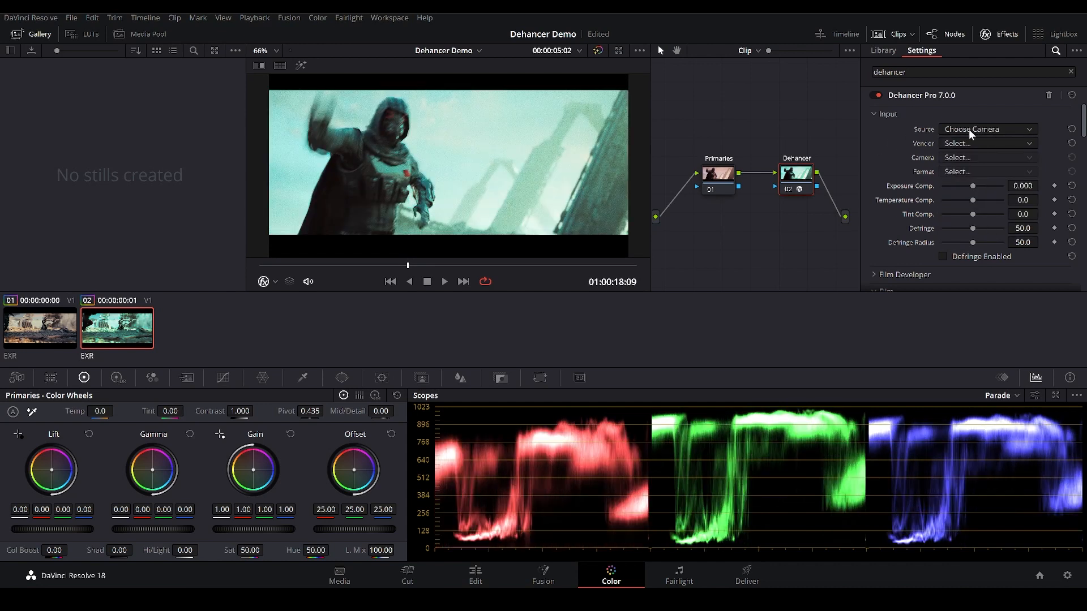
click(966, 139)
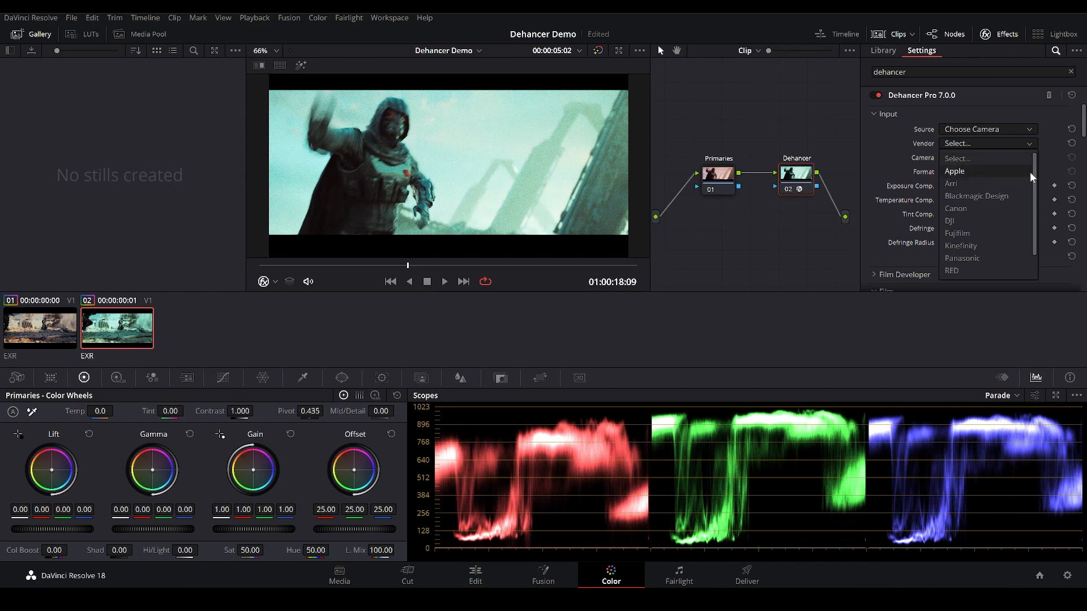
click(972, 170)
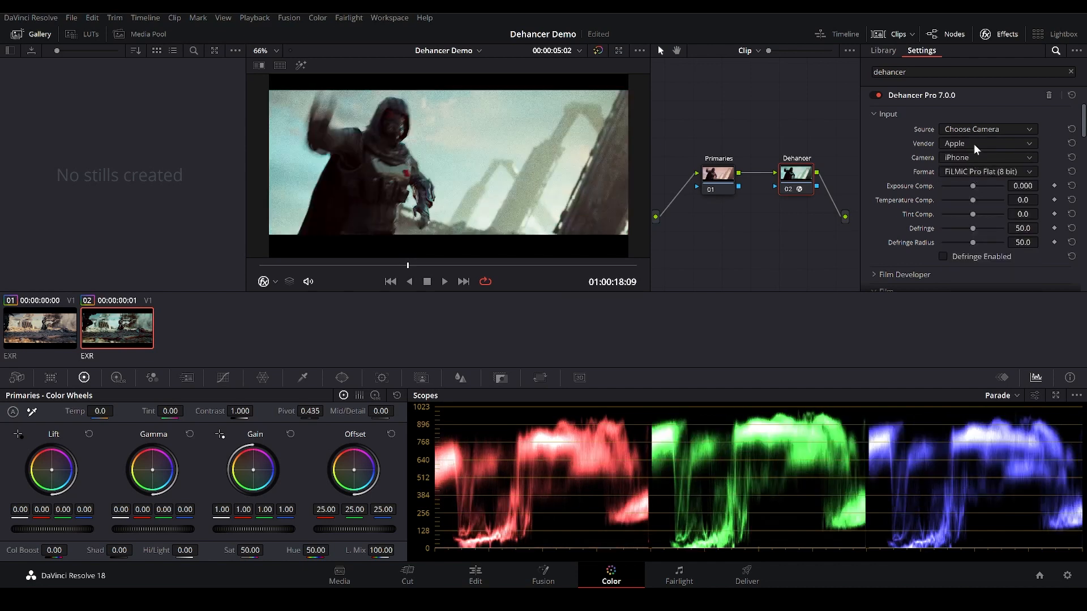
Step: Browse the vendors and try RED with the Gemini 5K camera as the Dehancer input profile
click(974, 144)
drag(1034, 167, 1034, 197)
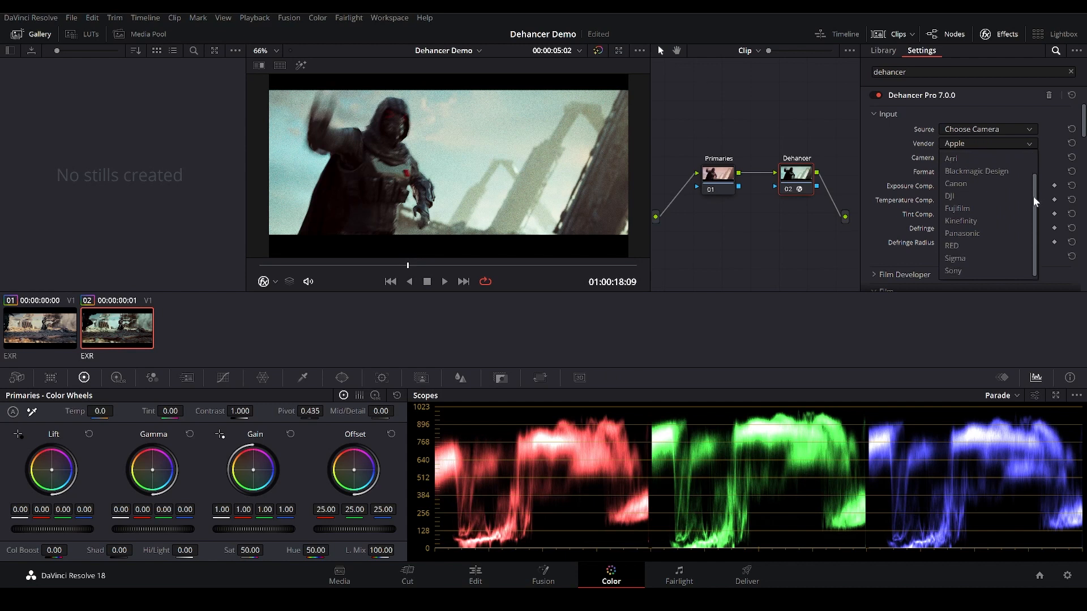
drag(1033, 196, 1035, 167)
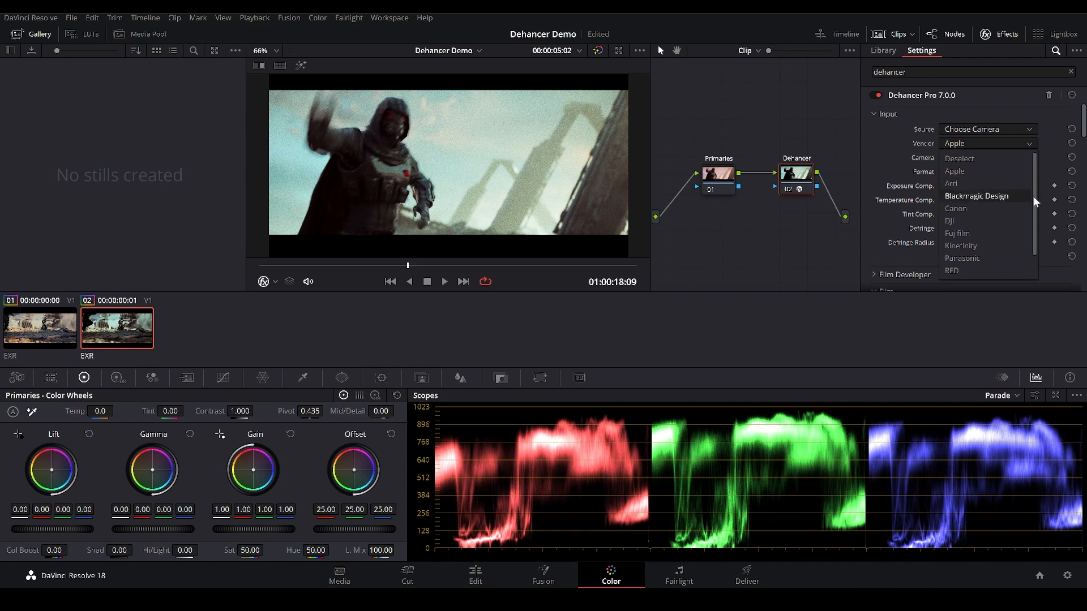
drag(1033, 201, 1034, 221)
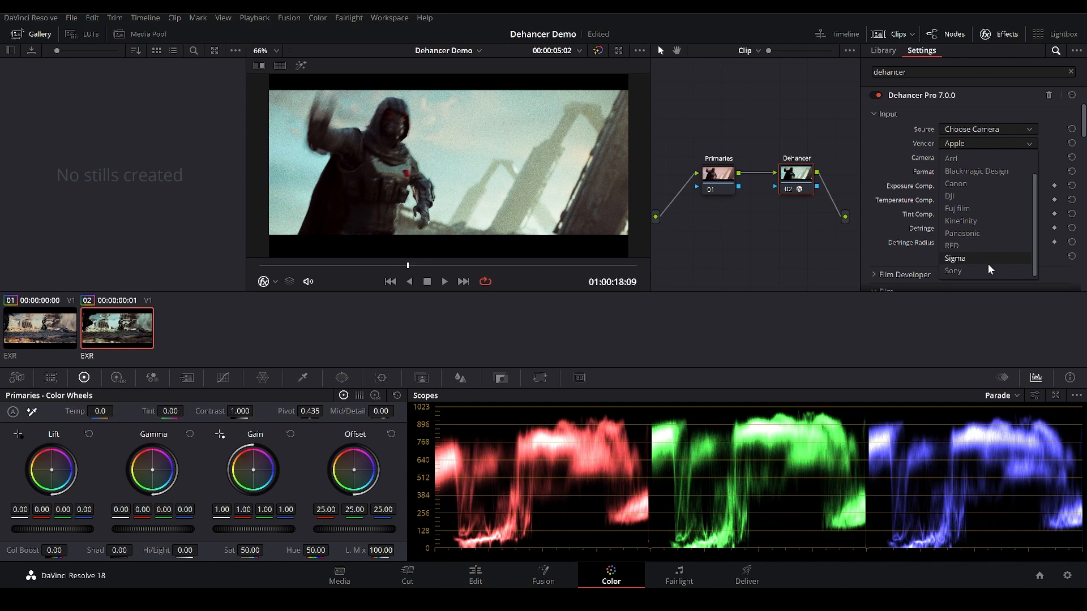
click(980, 247)
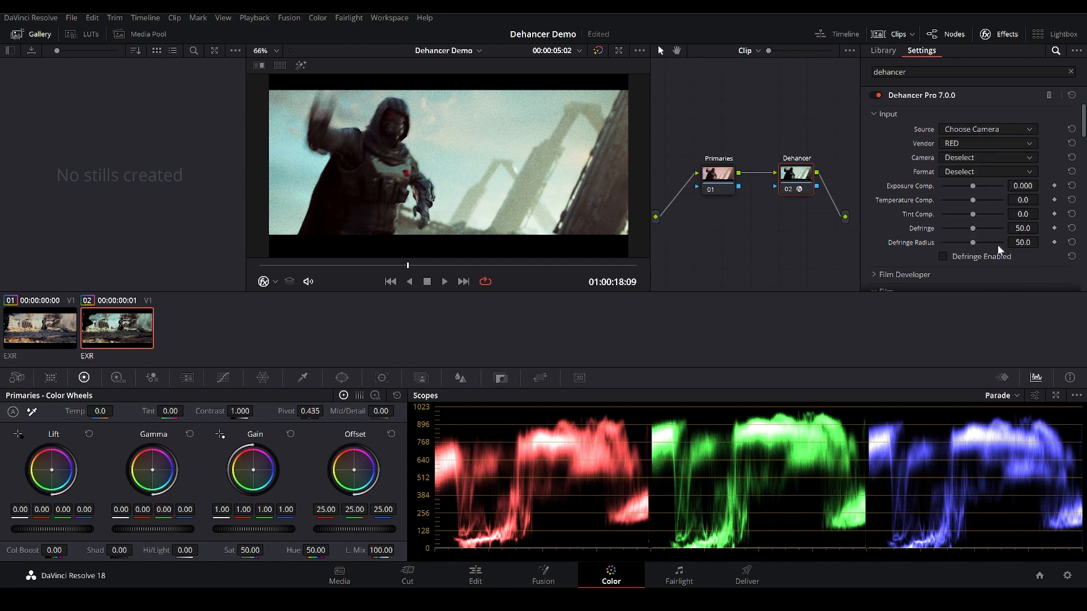
click(984, 158)
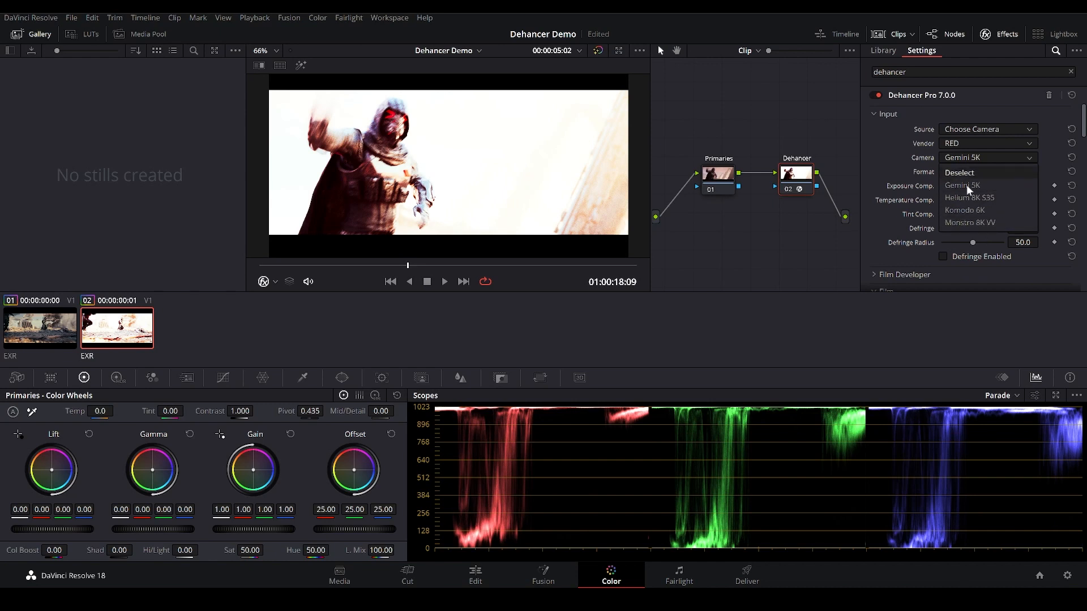
click(971, 159)
Step: Try the Sony Cinema Line FX3 as the Dehancer input camera and view its available formats
click(985, 149)
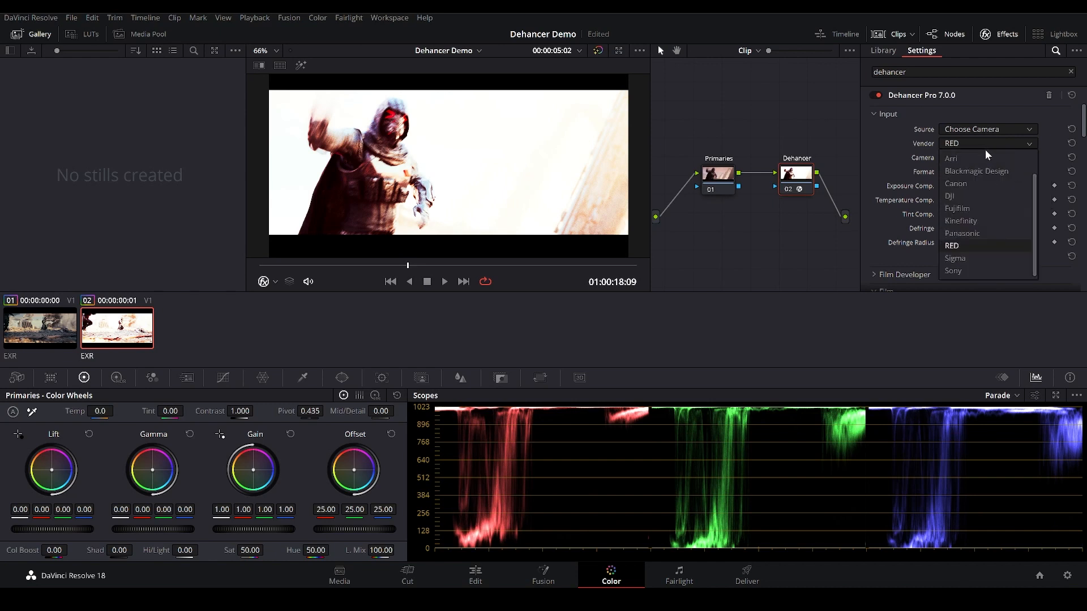
click(990, 270)
click(973, 168)
click(979, 162)
click(989, 158)
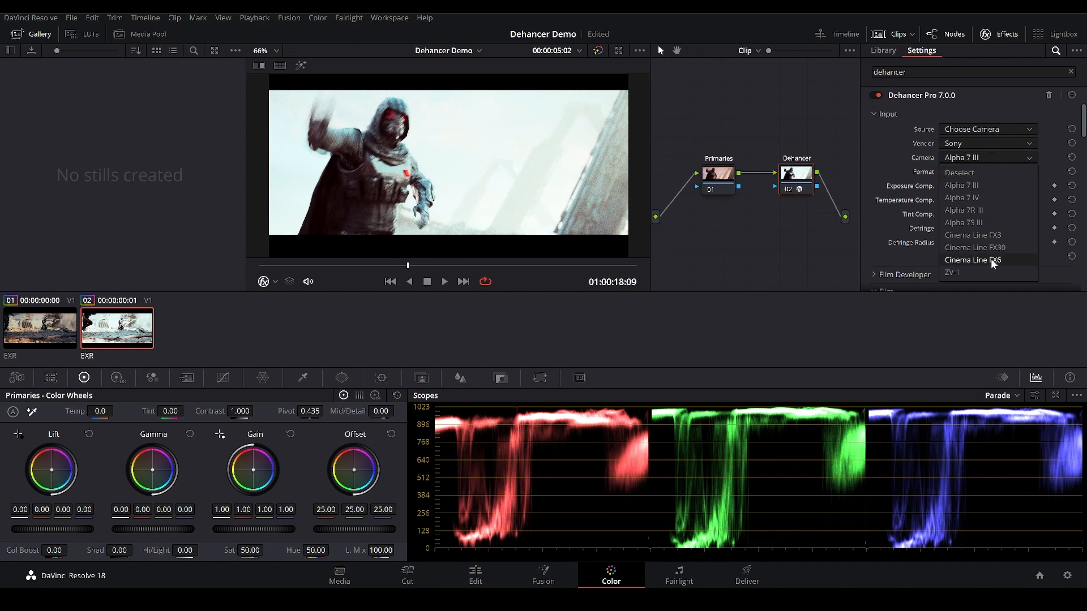
click(996, 235)
click(967, 173)
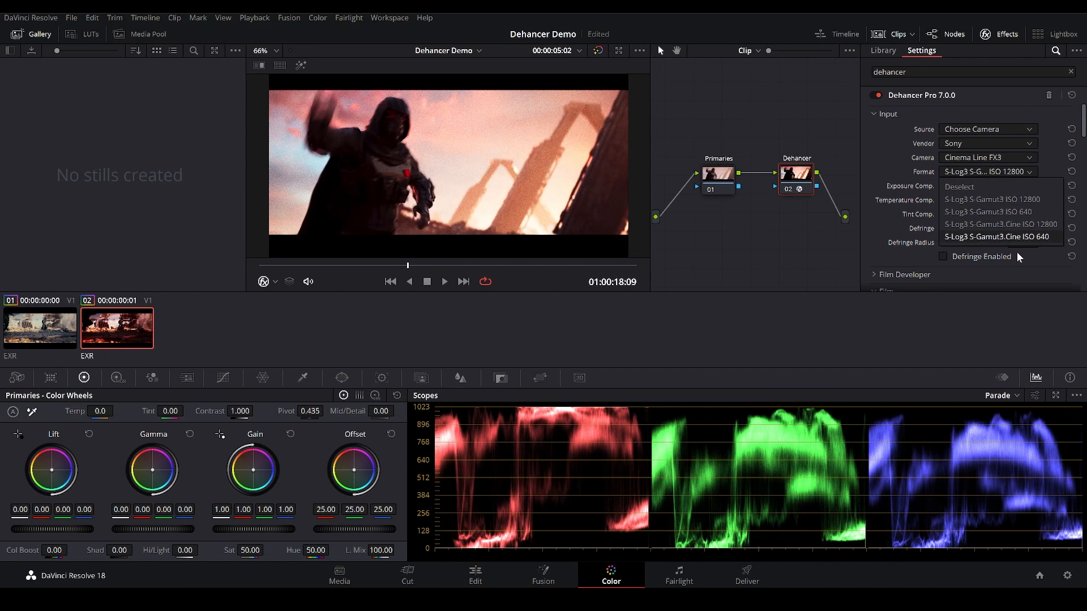
Step: Set the Dehancer input source to ACEScct (AP1) and check it against the color science in the project settings
click(987, 129)
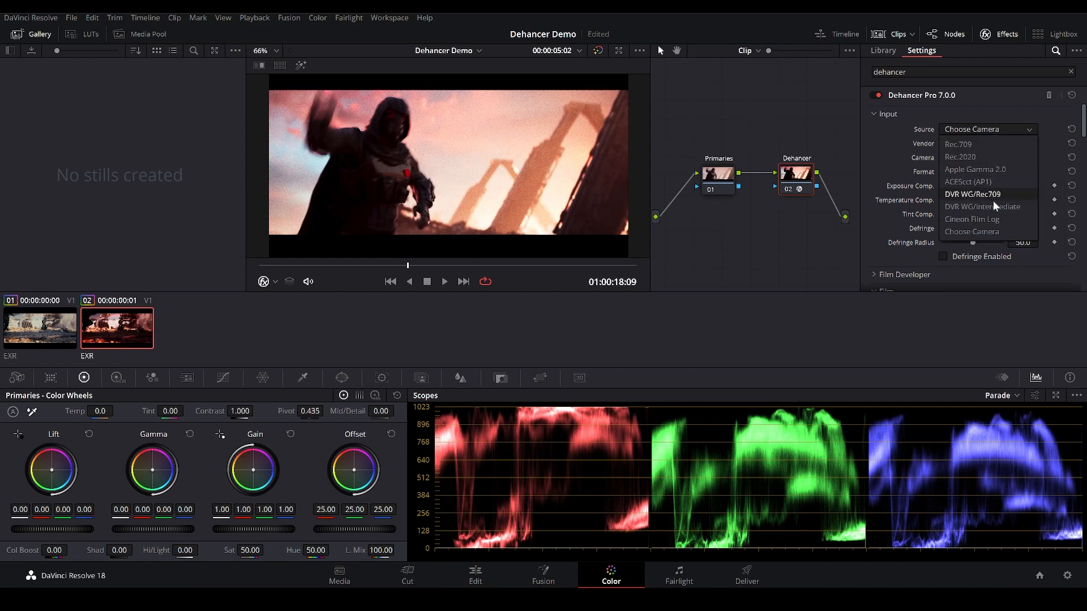
click(964, 184)
click(71, 18)
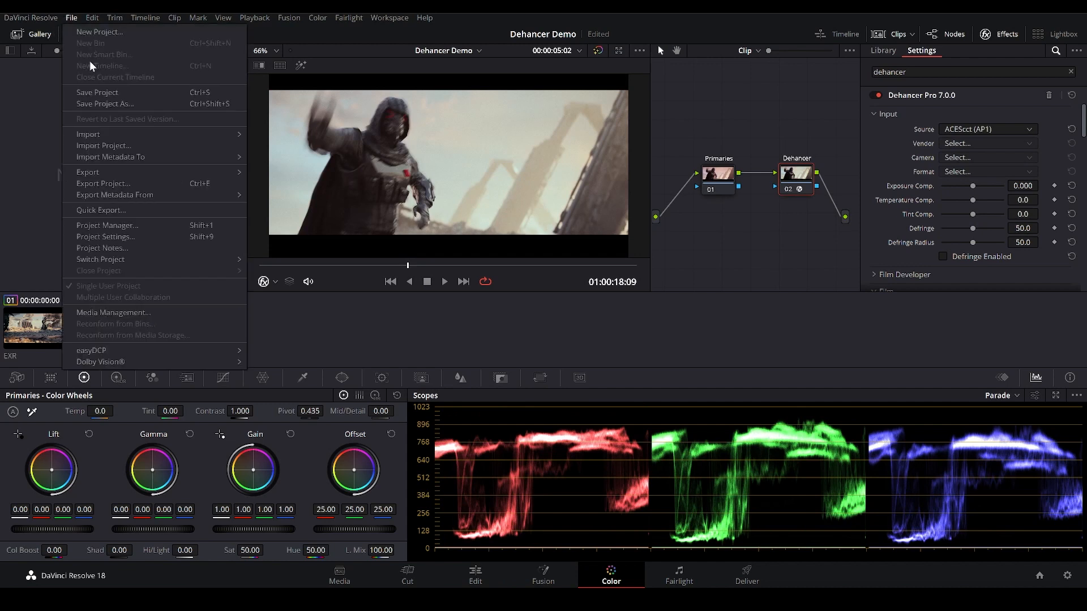
click(154, 234)
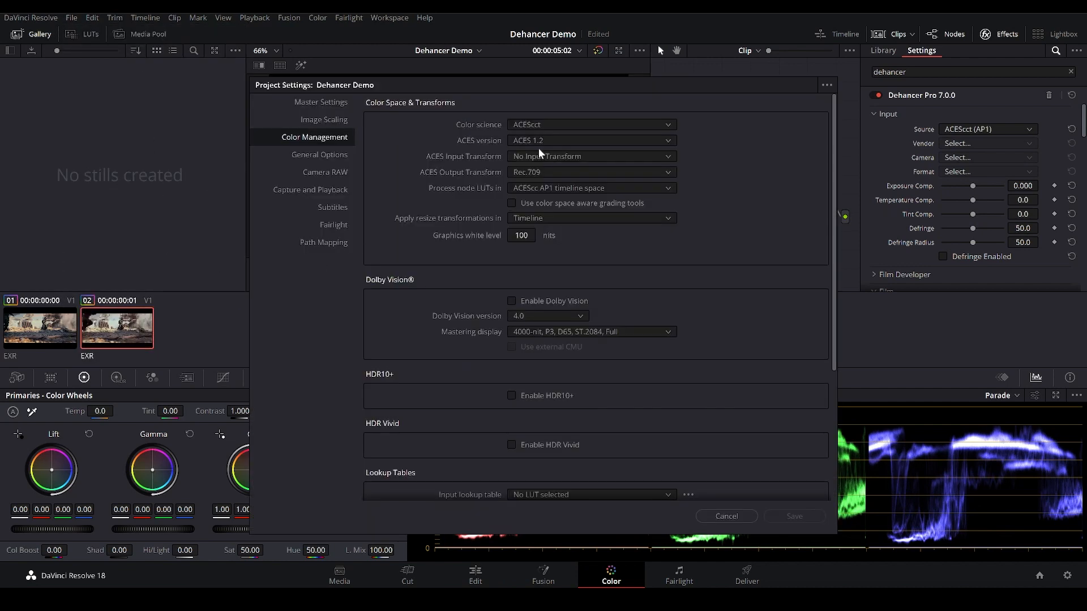
click(539, 123)
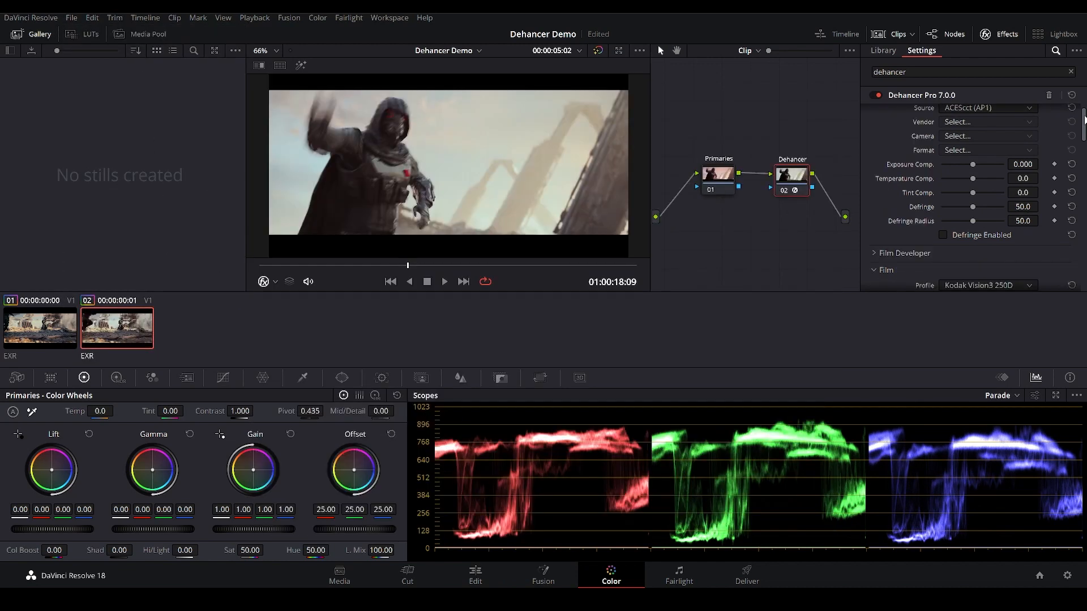
Step: Disable Dehancer's Film section with the Kodak Vision3 250D profile
scroll(1082, 123, down, 3)
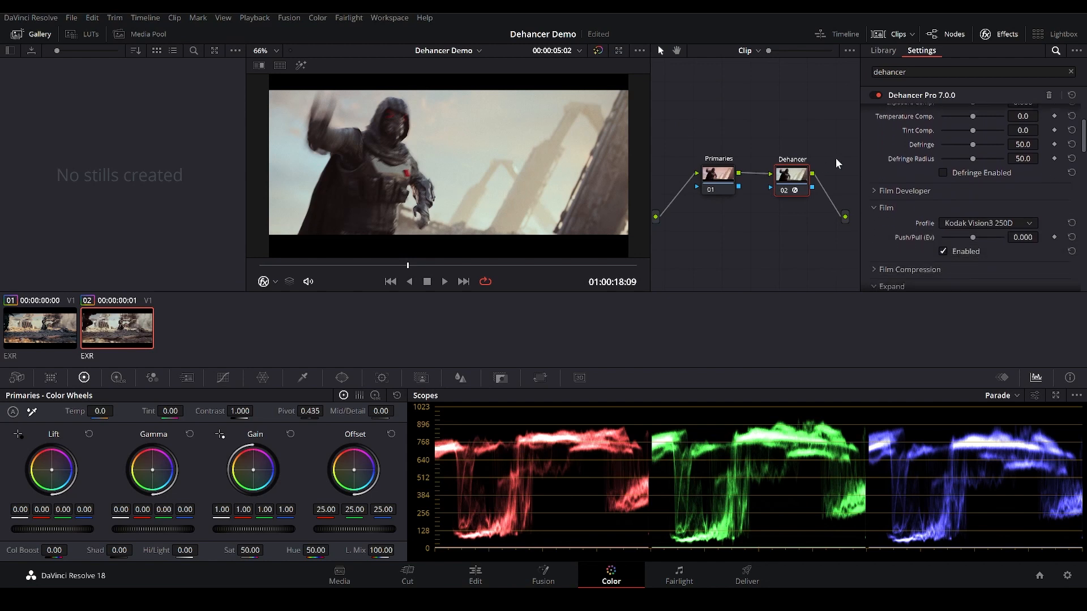
scroll(1083, 150, up, 4)
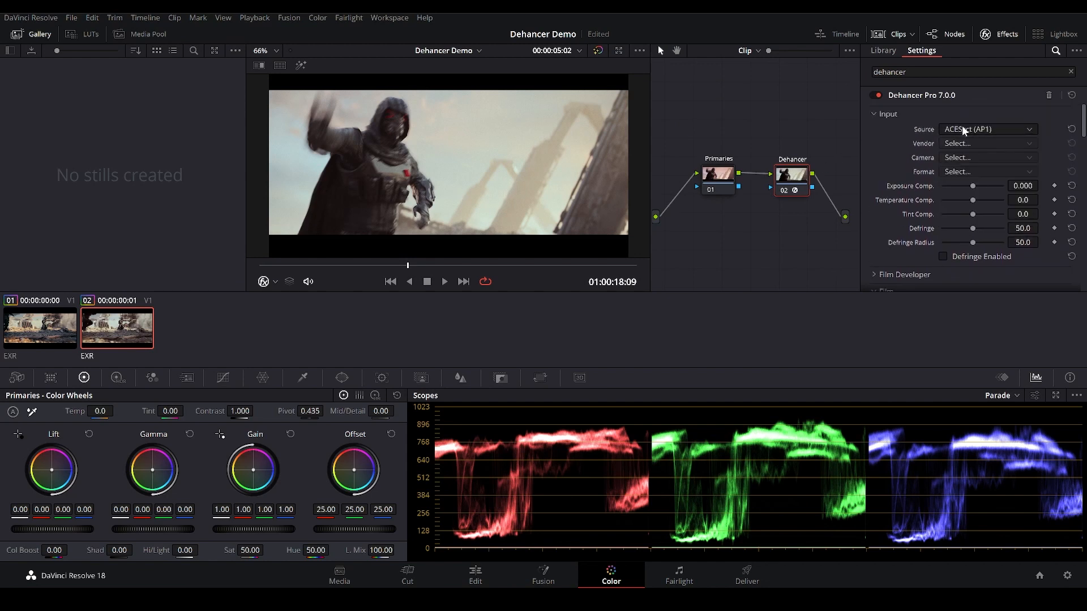
drag(1083, 118, 1081, 150)
click(943, 179)
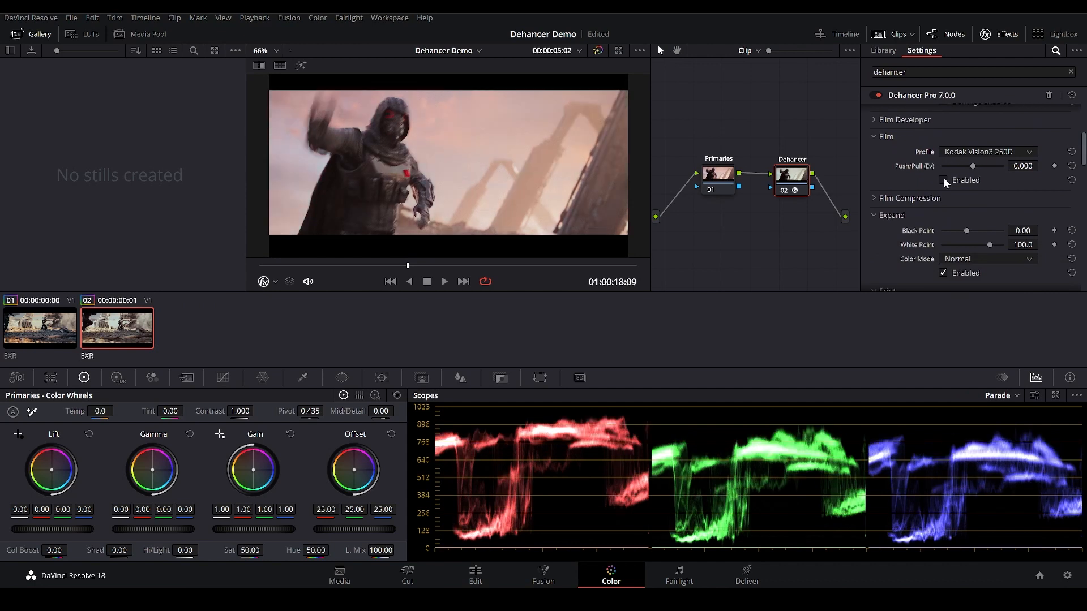
Step: Disable Dehancer's Expand, Print and Film Grain sections and compare the image with the Dehancer node off and on
click(968, 152)
click(969, 149)
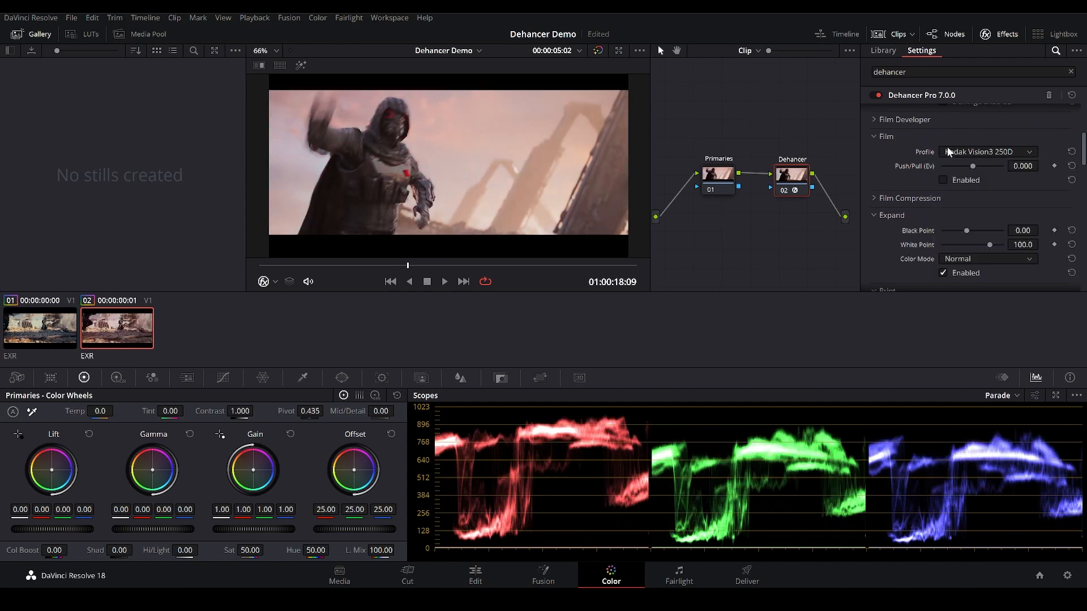
drag(1083, 159, 1083, 167)
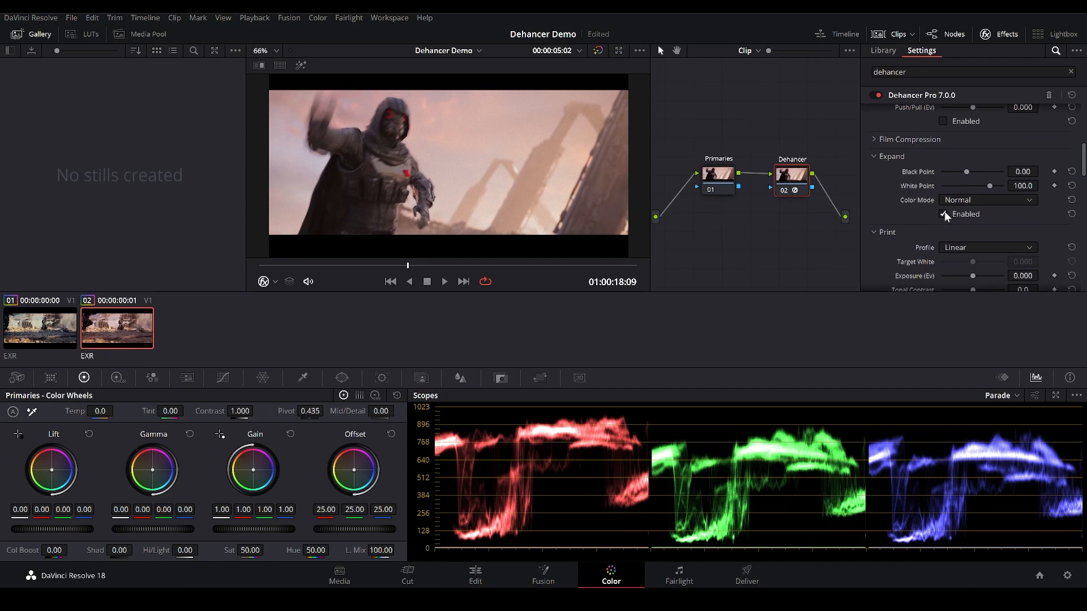
scroll(943, 221, down, 5)
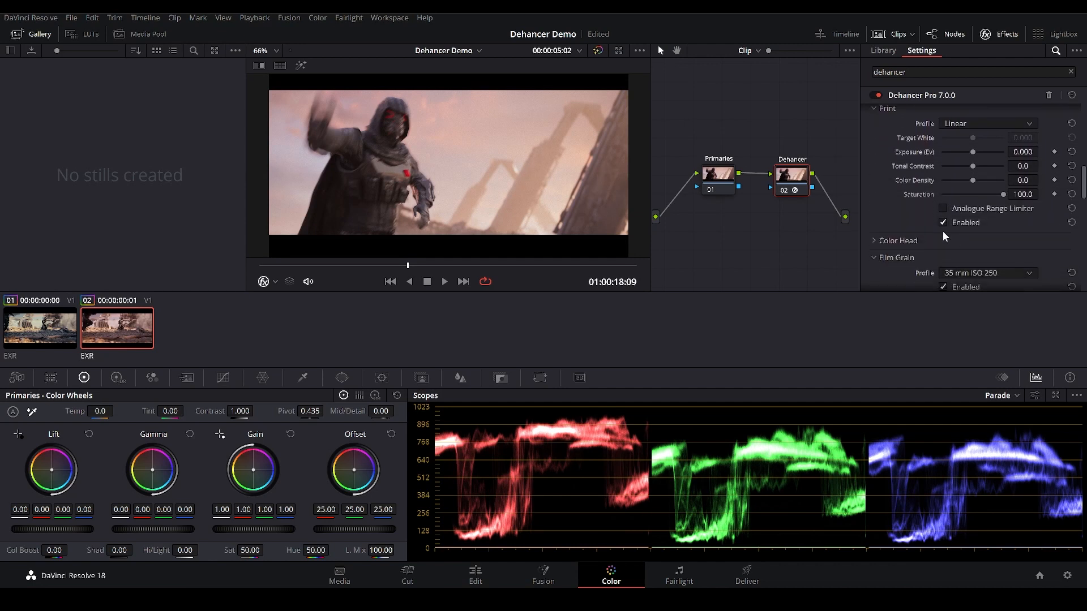
scroll(1084, 180, down, 4)
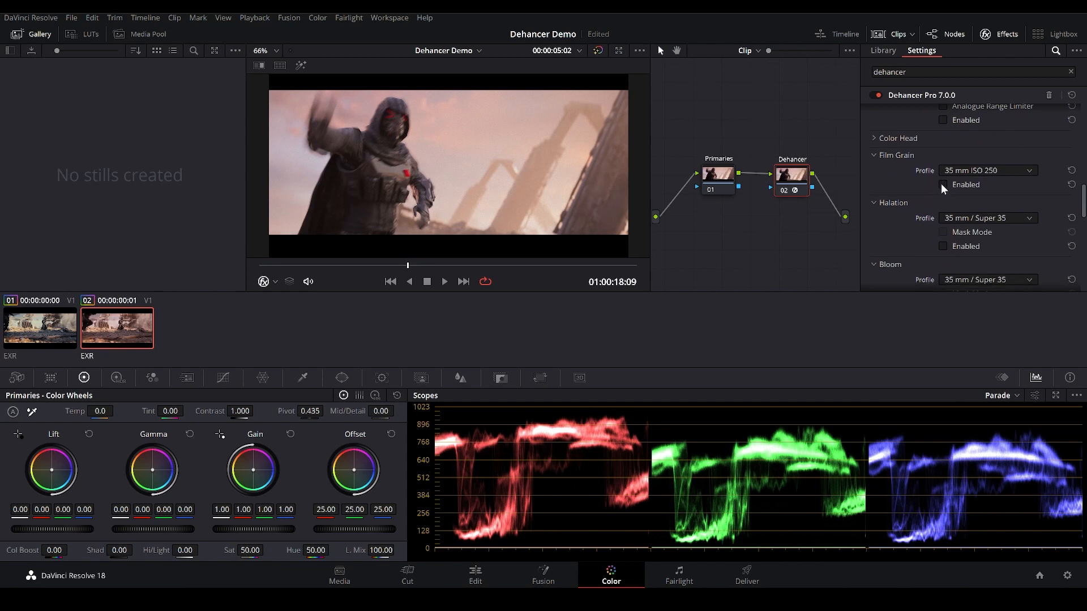
click(942, 184)
click(783, 191)
click(783, 190)
scroll(439, 167, up, 1)
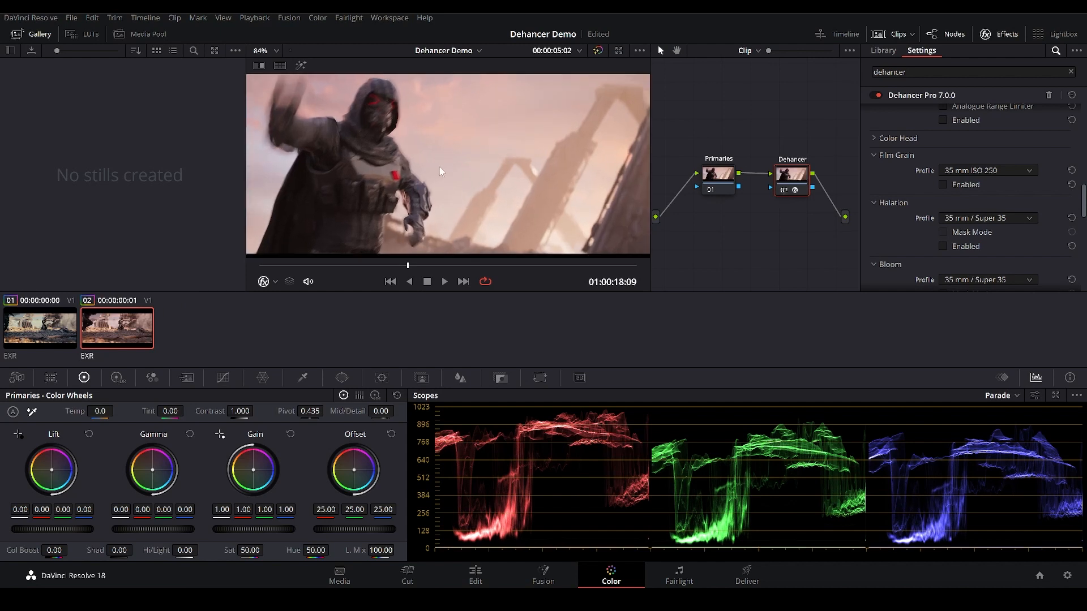
mouse_move(1083, 212)
mouse_down()
mouse_move(1084, 200)
mouse_move(1084, 209)
mouse_up()
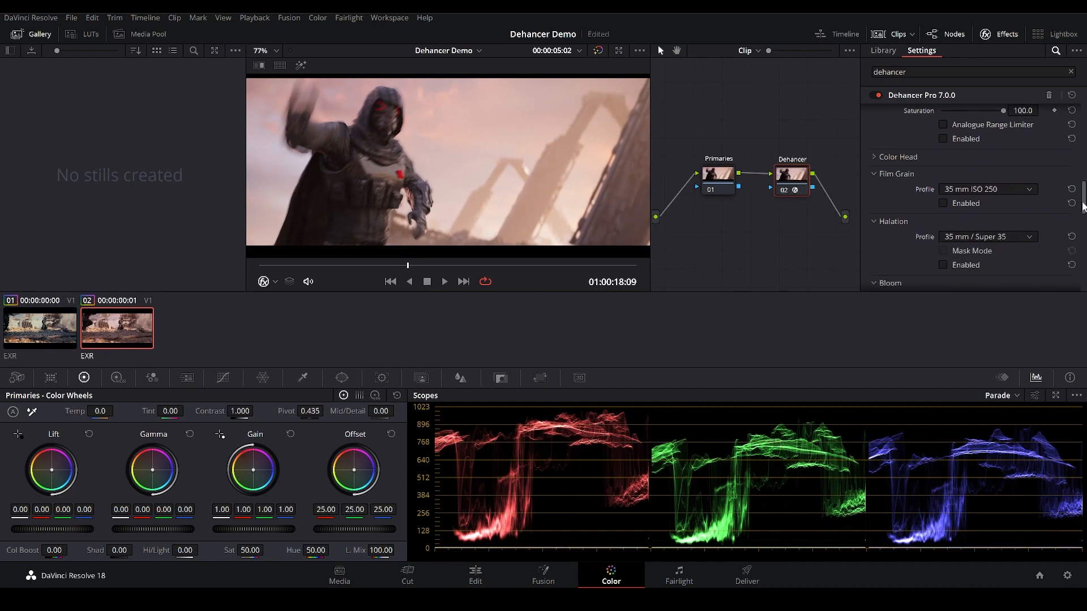
Step: Try lowering the master Gamma to -0.03 on the Primaries node and reset it
scroll(908, 183, up, 10)
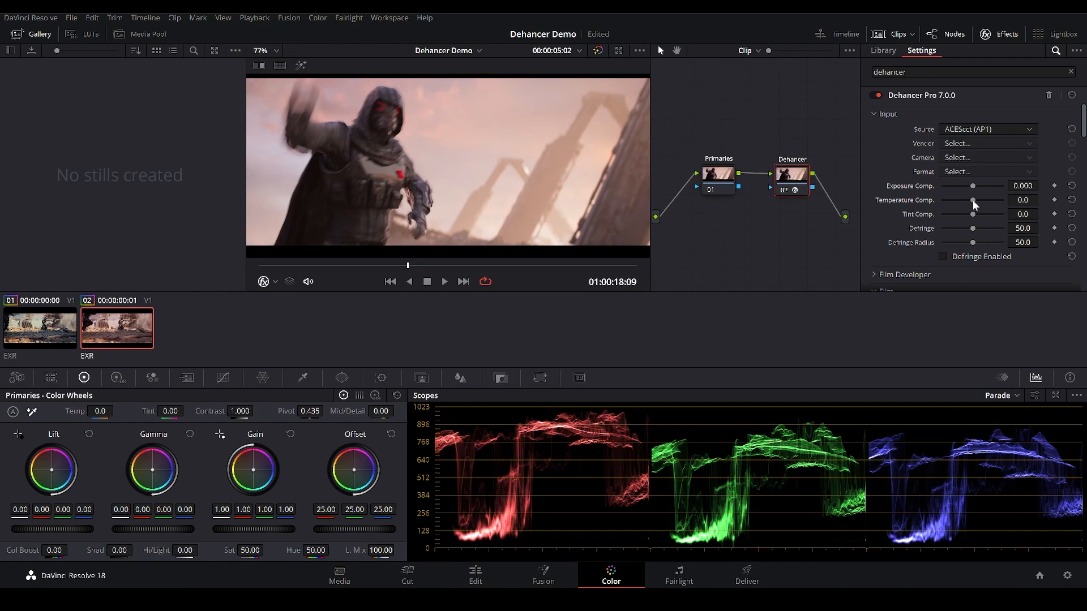
mouse_move(973, 200)
mouse_down()
mouse_move(956, 200)
mouse_move(980, 202)
mouse_move(968, 201)
mouse_move(973, 184)
mouse_up()
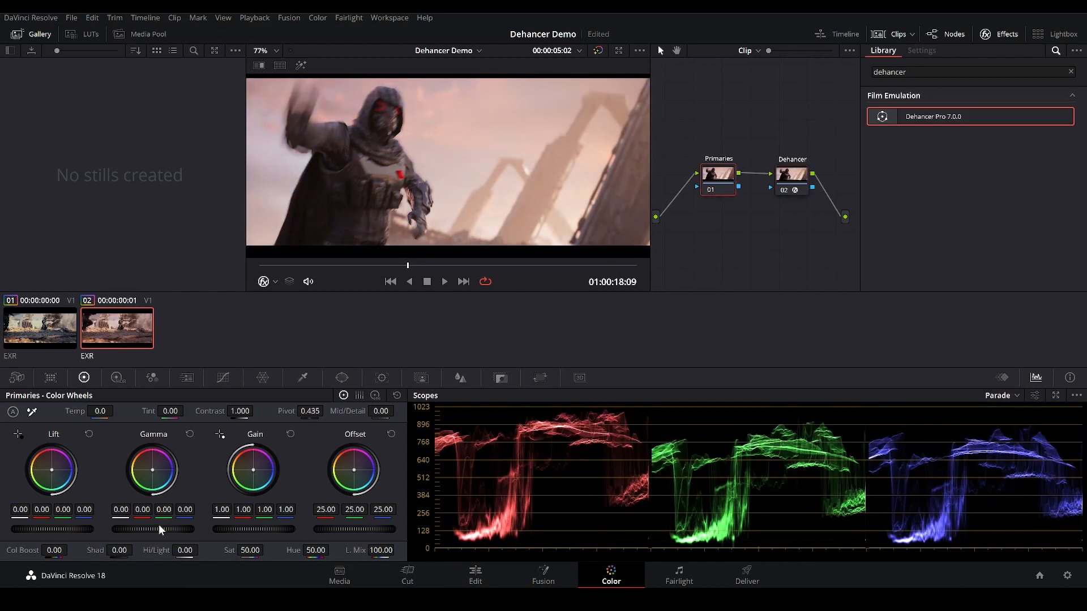
mouse_move(160, 529)
mouse_down()
mouse_move(190, 529)
mouse_move(143, 528)
mouse_move(154, 529)
mouse_up()
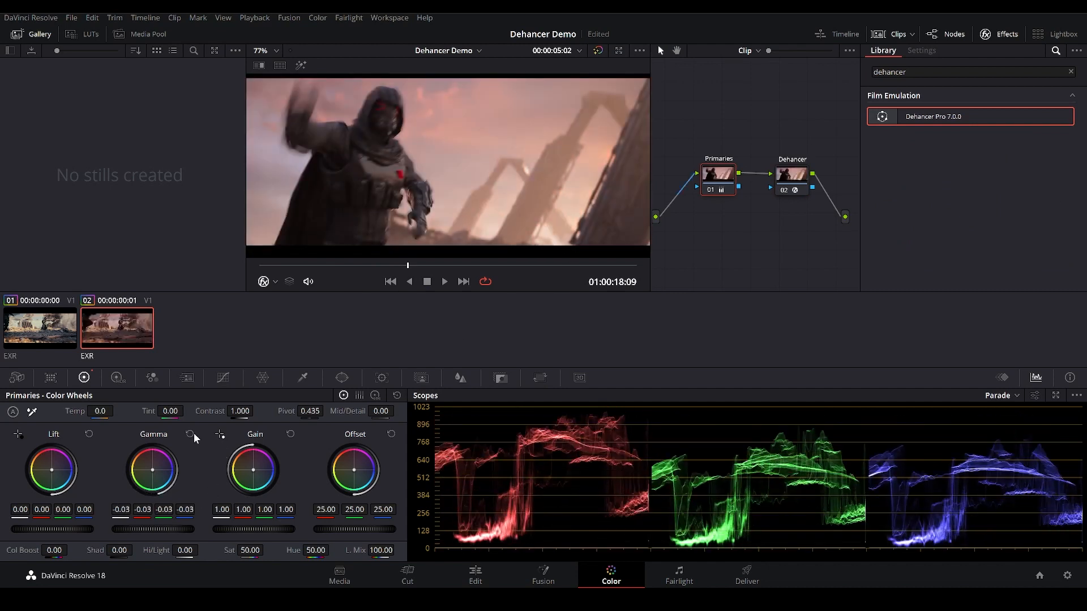
click(191, 434)
Step: Enable the Film section on the Dehancer node with the Kodak Vision3 250D profile
click(791, 175)
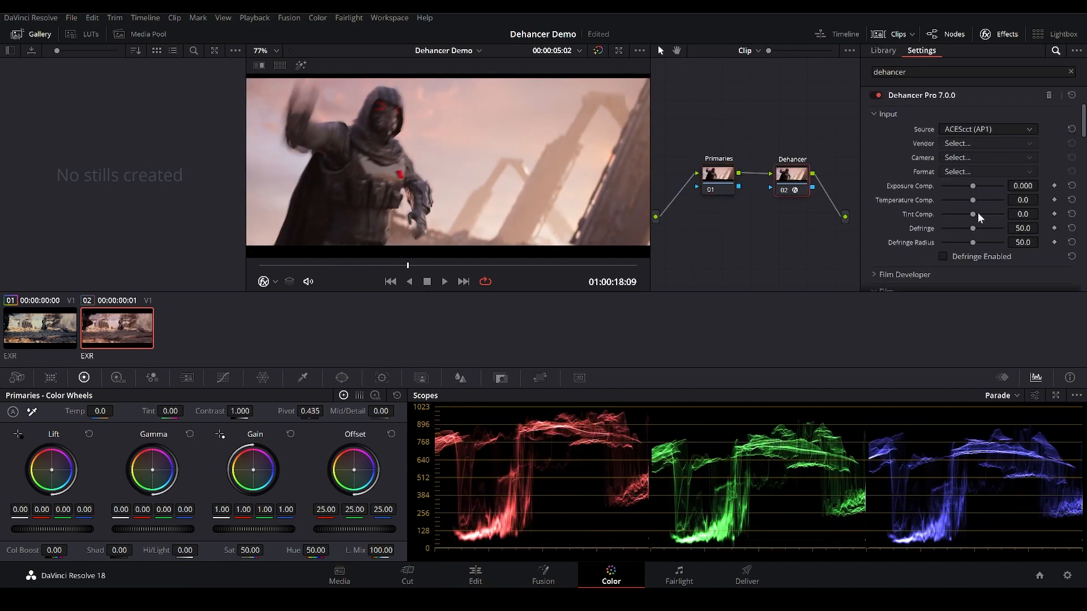
scroll(908, 168, down, 3)
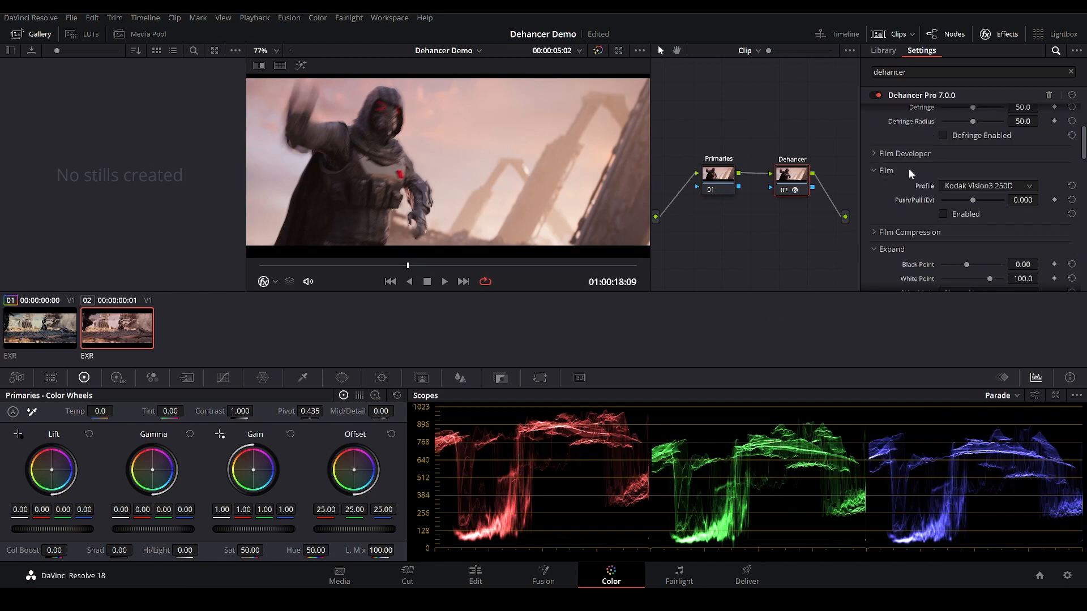
click(965, 185)
click(979, 188)
click(942, 214)
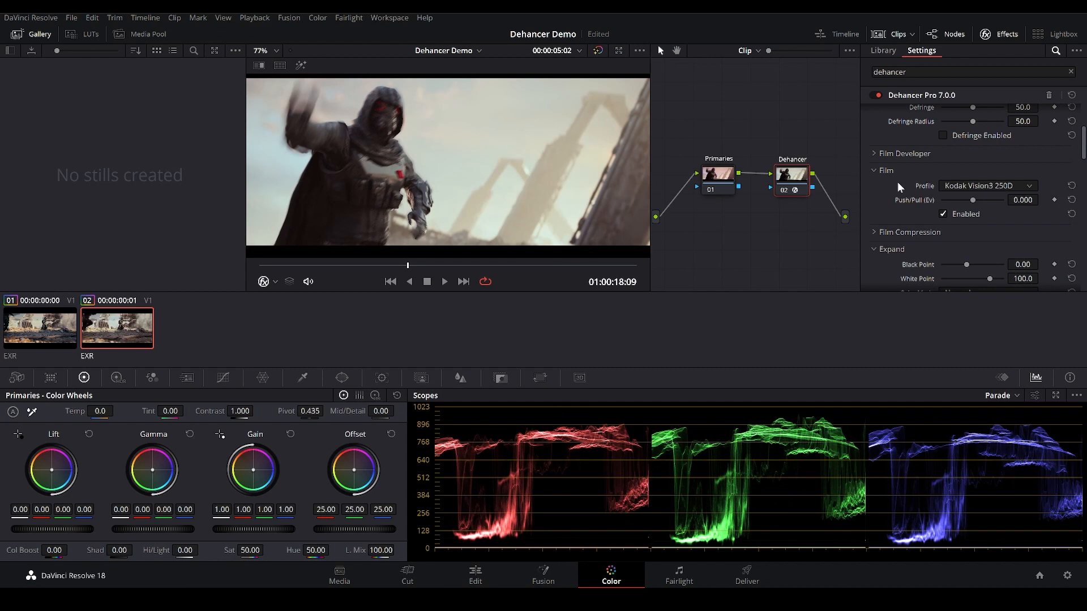
Step: Browse Dehancer's film profiles from the Kodak stocks up to the Cinestill and Fuji stocks
scroll(1083, 154, down, 1)
click(1029, 166)
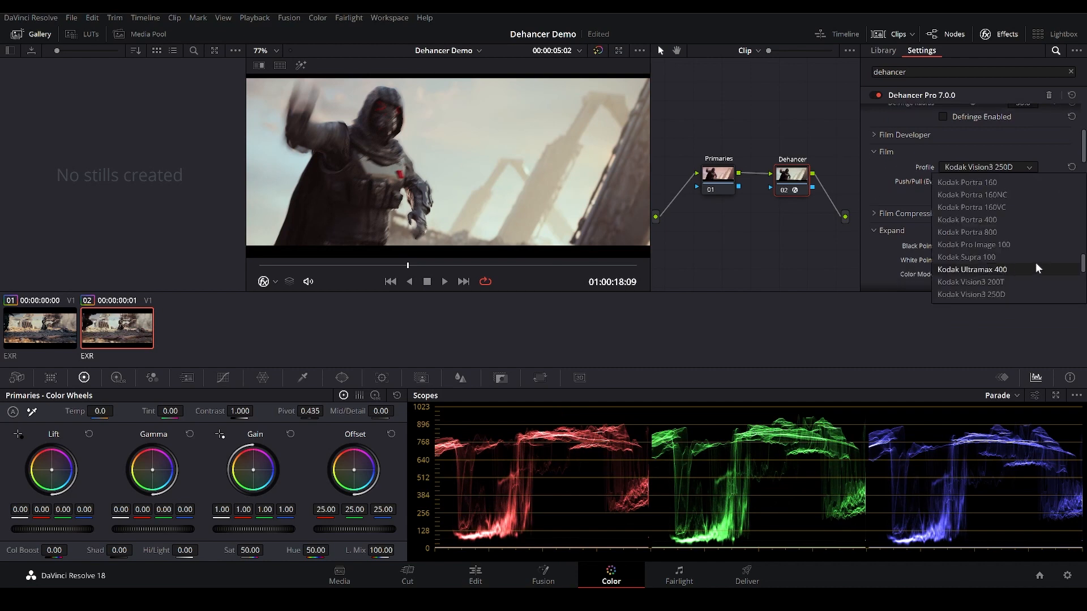
scroll(1085, 272, down, 1)
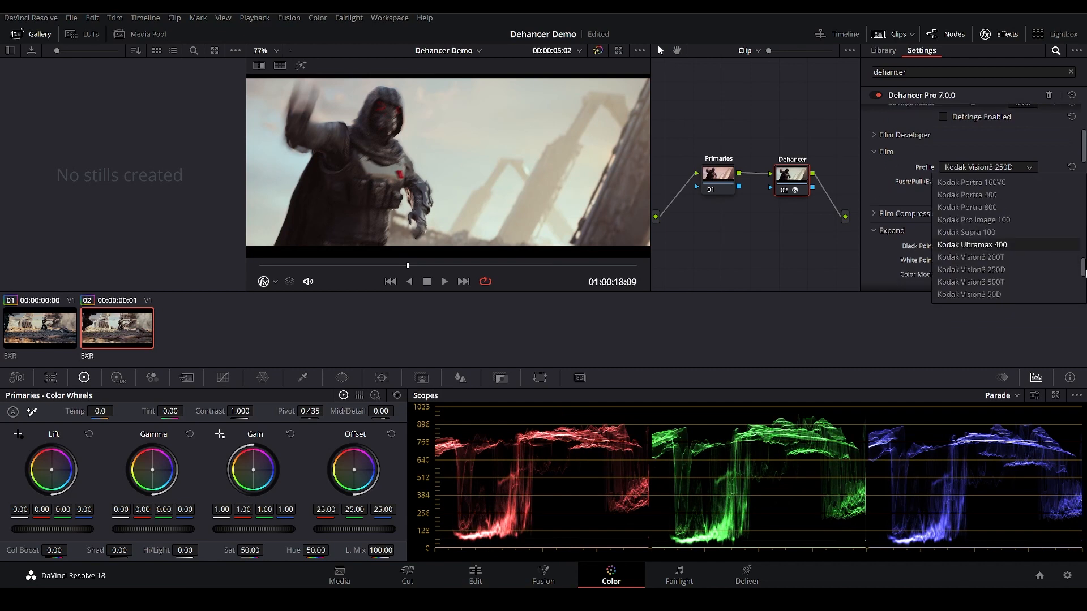
drag(1085, 271, 1081, 207)
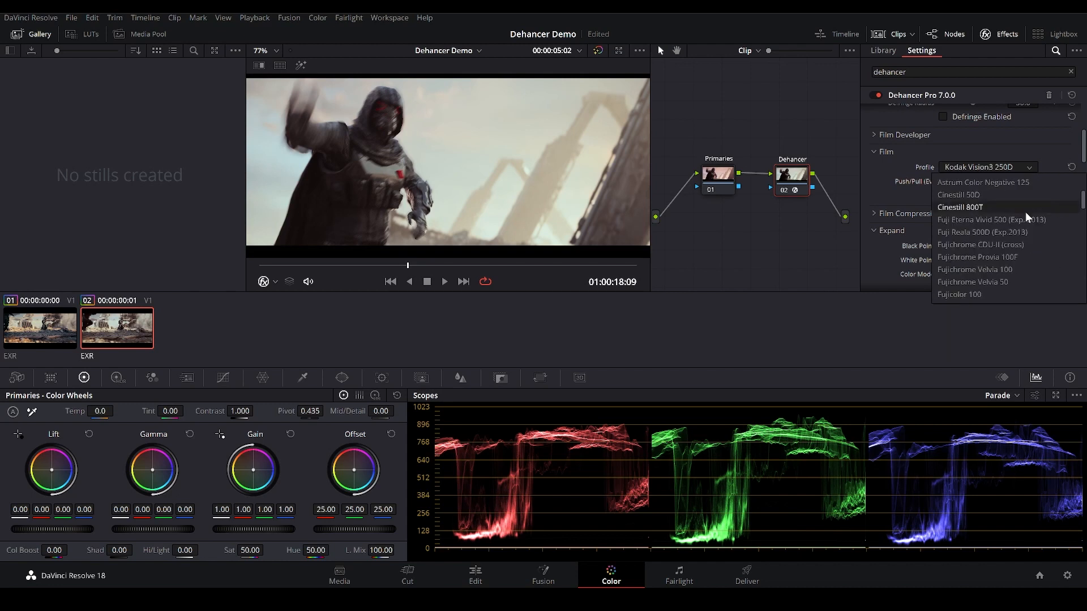
scroll(1001, 224, down, 3)
click(992, 169)
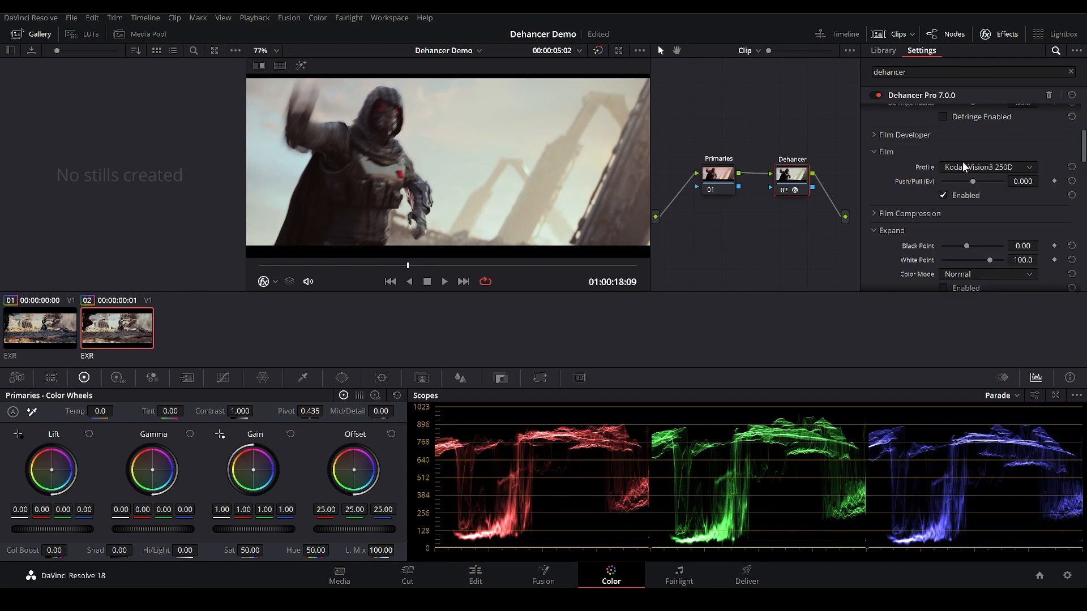
Step: Try the Kodak Vision3 50D and Kodak Vision3 200T profiles as the Dehancer film stock
click(992, 170)
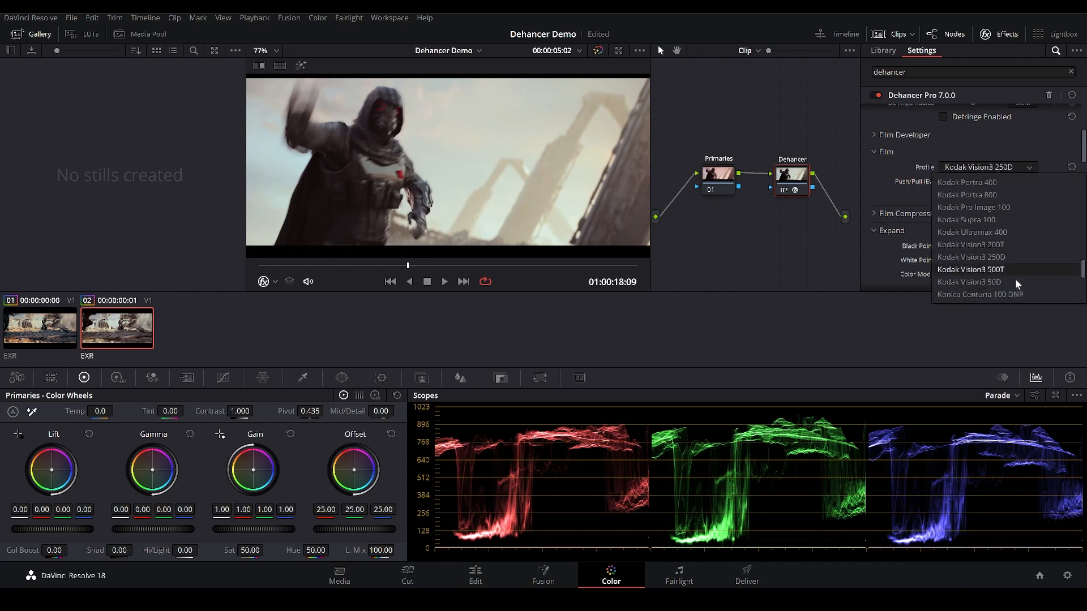
click(1009, 282)
click(994, 167)
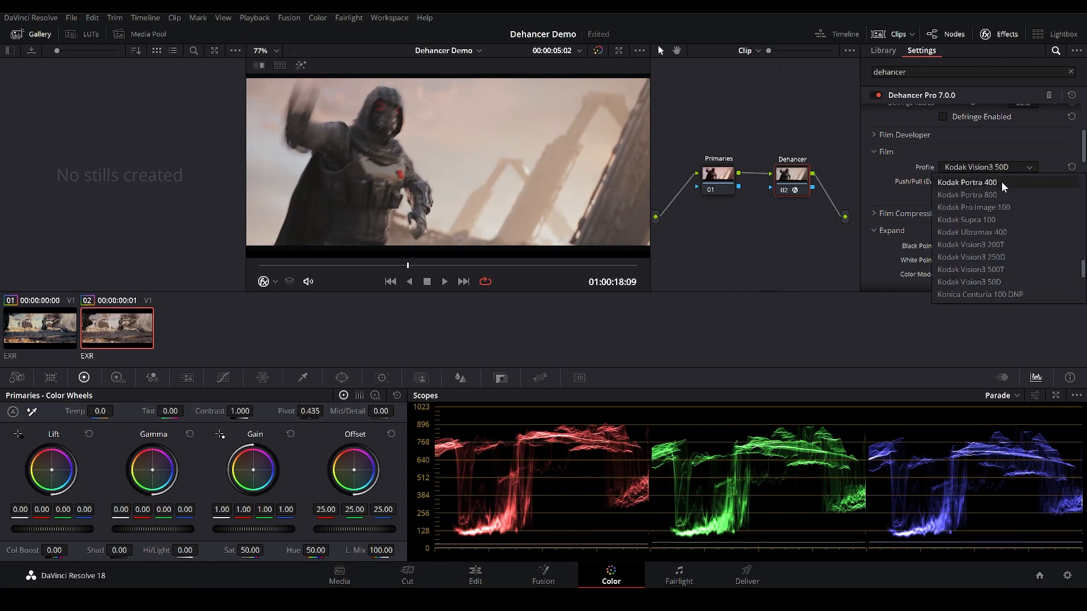
click(1003, 245)
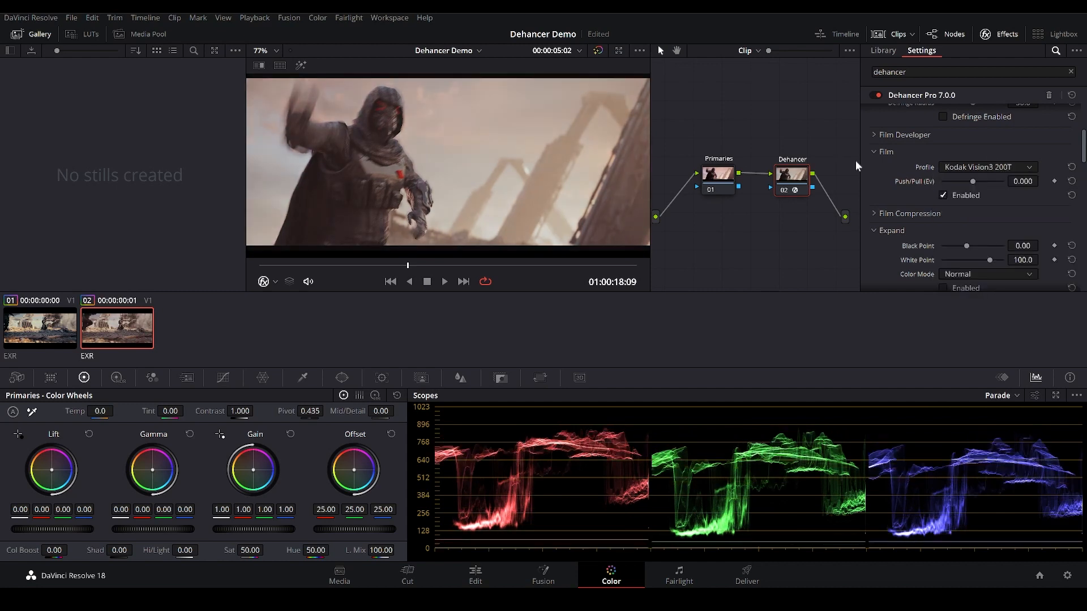
Step: Set the Dehancer film profile back to Kodak Vision3 250D
click(995, 167)
click(990, 167)
click(990, 167)
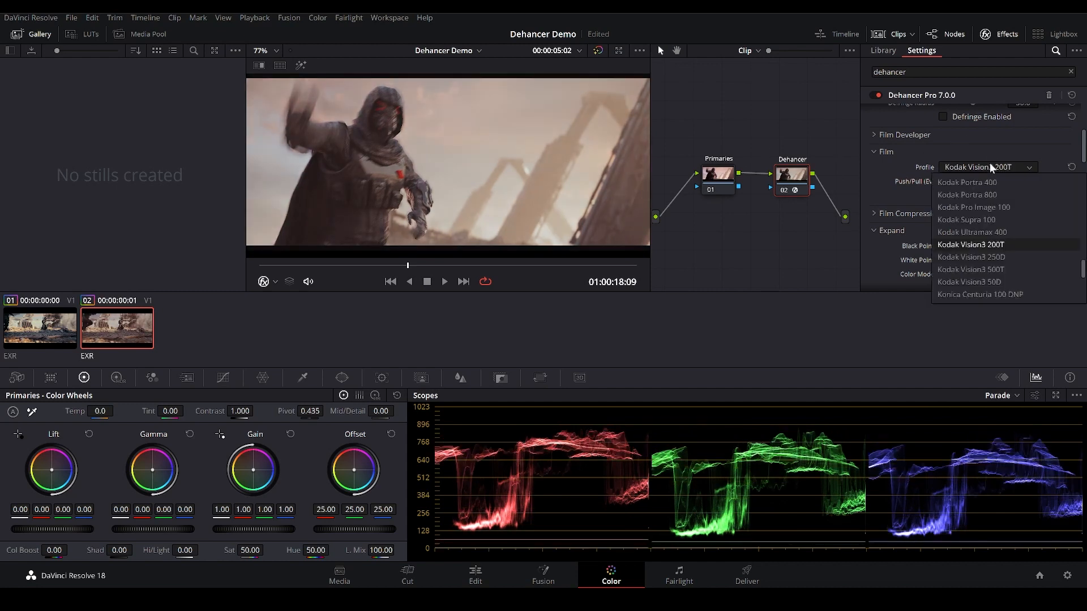
click(1002, 255)
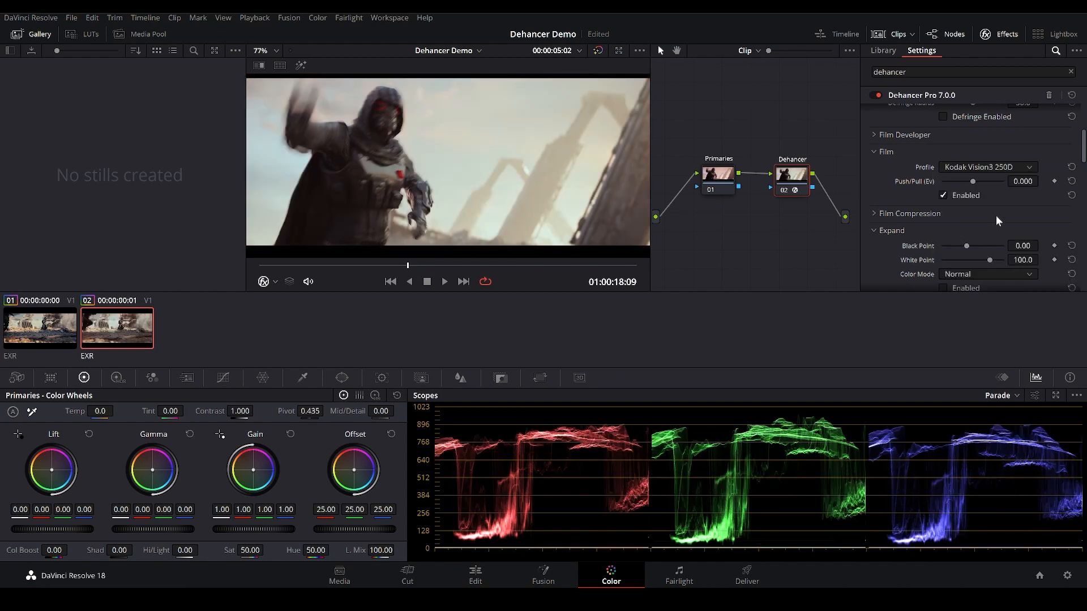
click(987, 166)
click(990, 257)
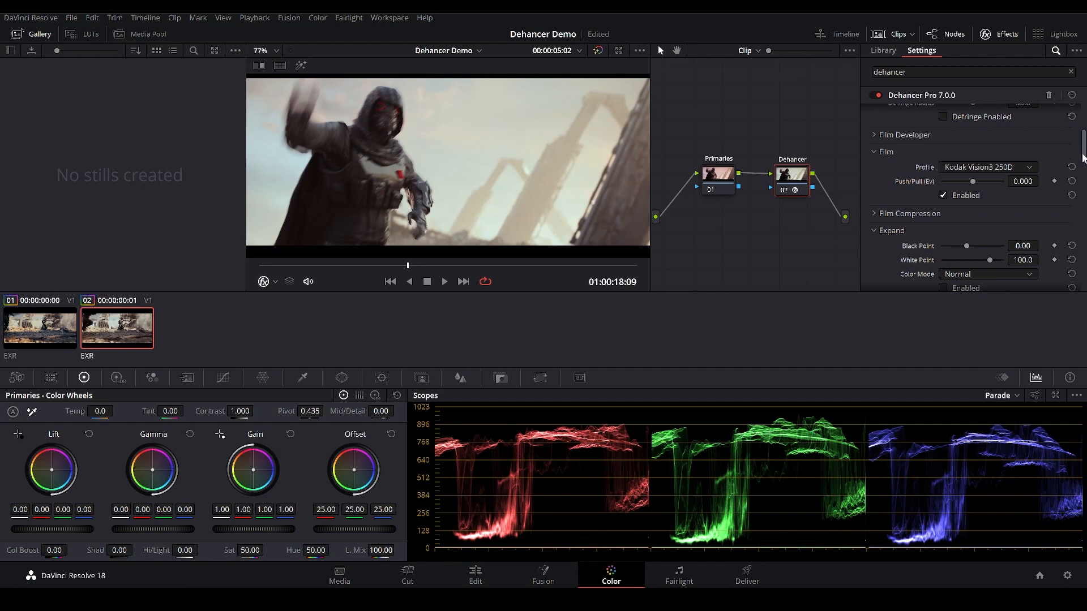
Step: Change the Dehancer film profile to Fujichrome Velvia 100
click(1015, 164)
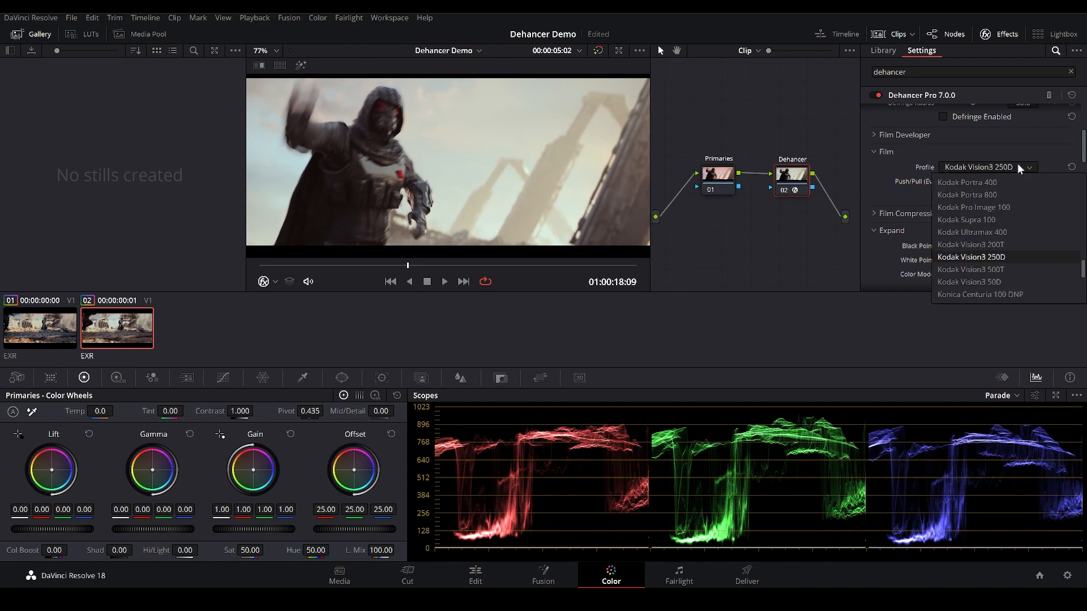
scroll(1020, 222, up, 5)
scroll(1046, 211, up, 5)
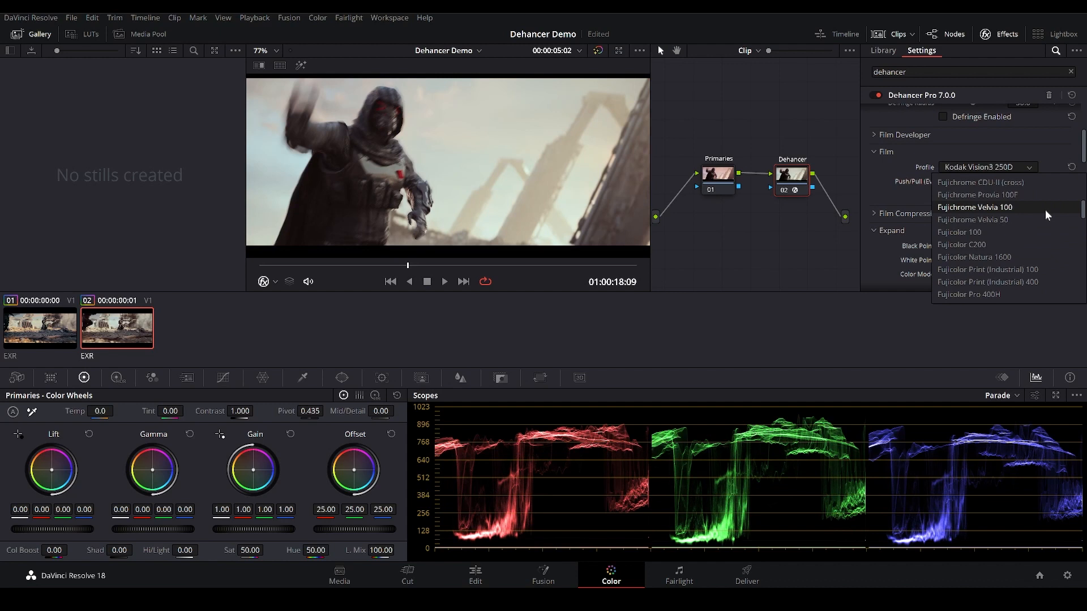
click(976, 209)
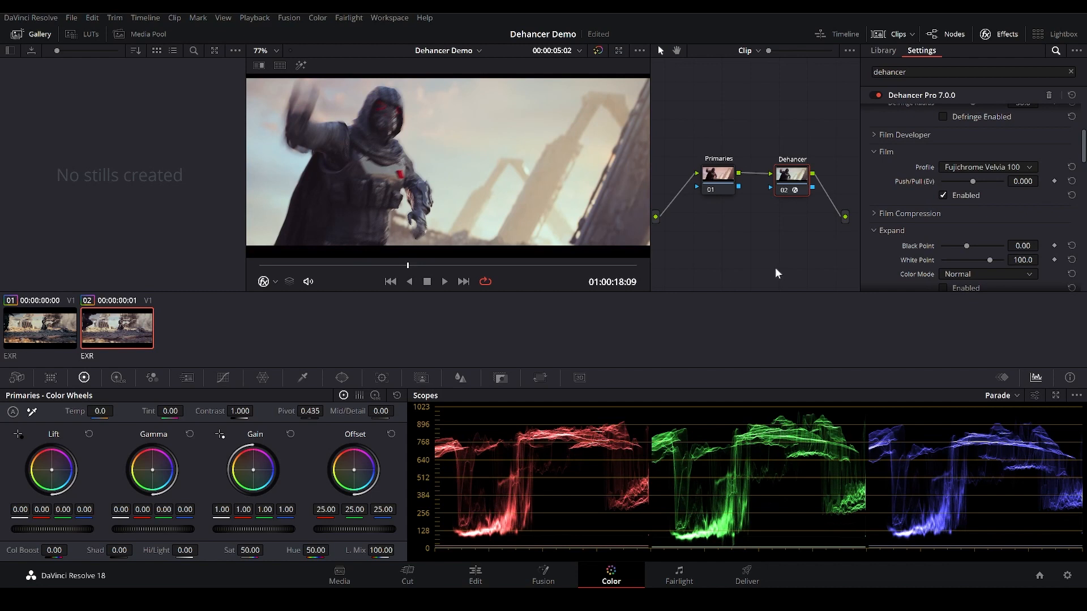
Step: Move the playhead to 01:00:15:20 and step through the Fujicolor film profiles, settling on Fujicolor Superia 1600
drag(408, 266, 330, 259)
click(1001, 168)
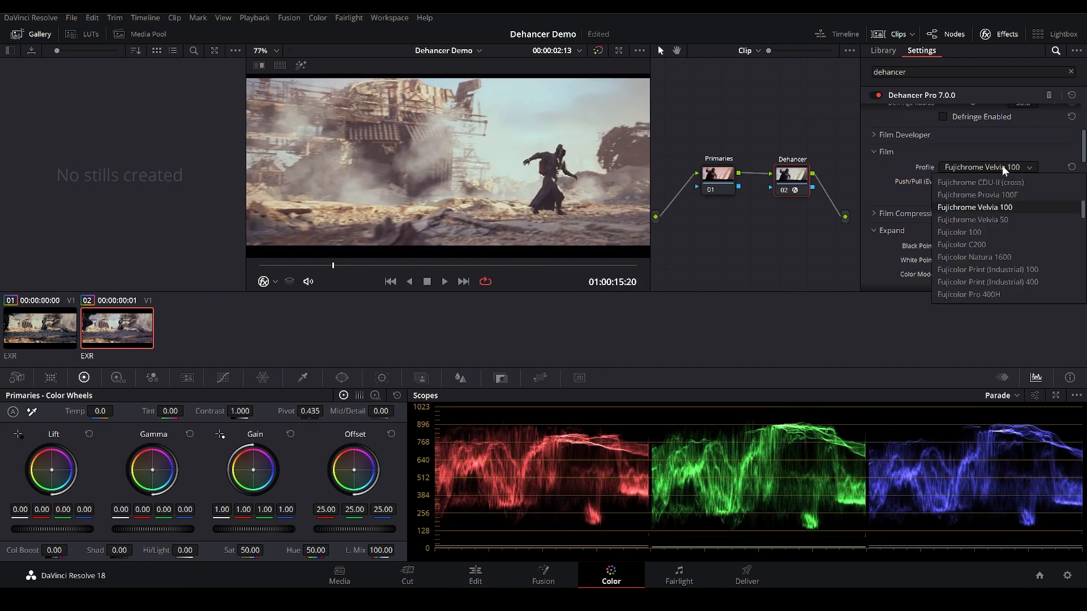
click(989, 204)
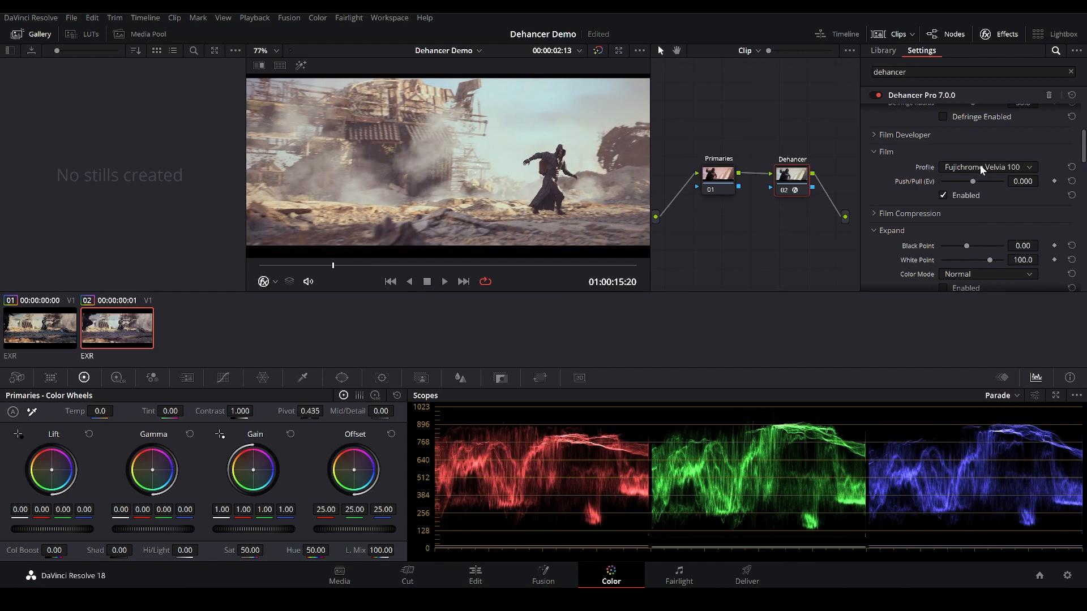
scroll(979, 165, down, 3)
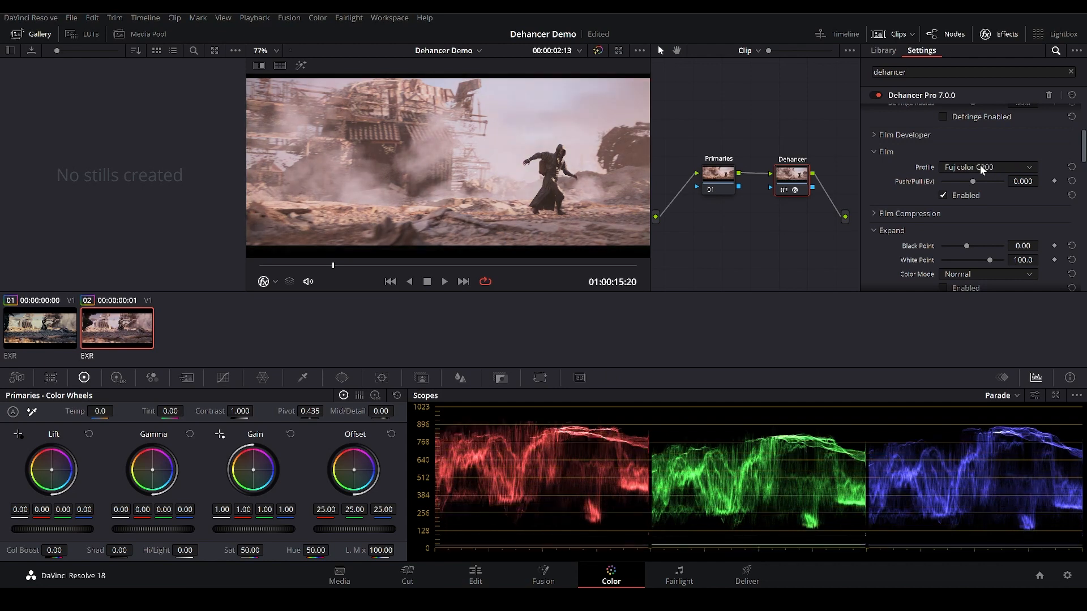
scroll(982, 169, down, 1)
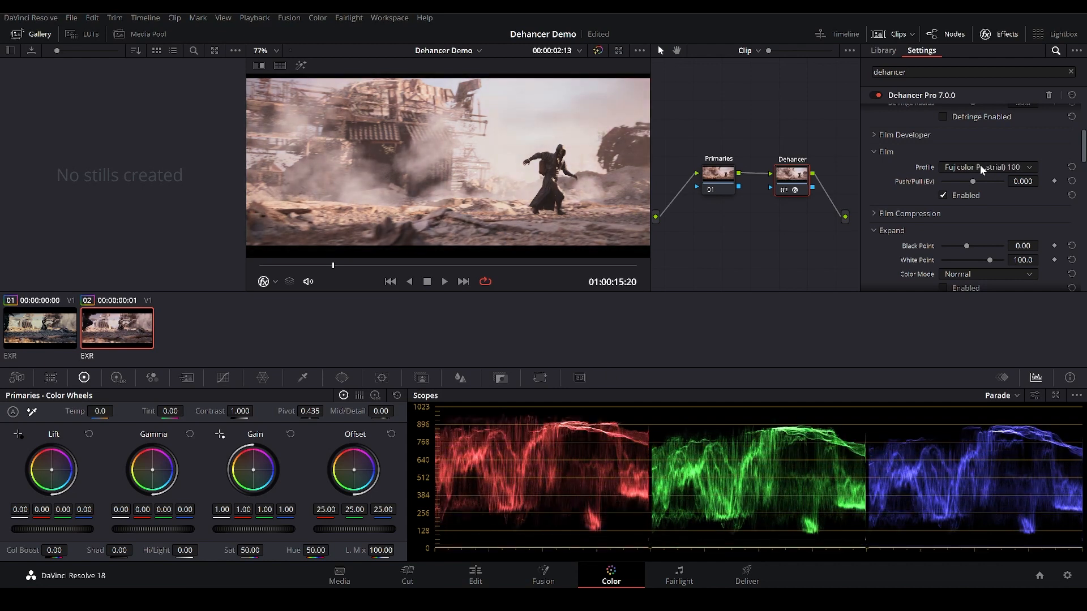
scroll(979, 165, down, 2)
scroll(979, 164, down, 3)
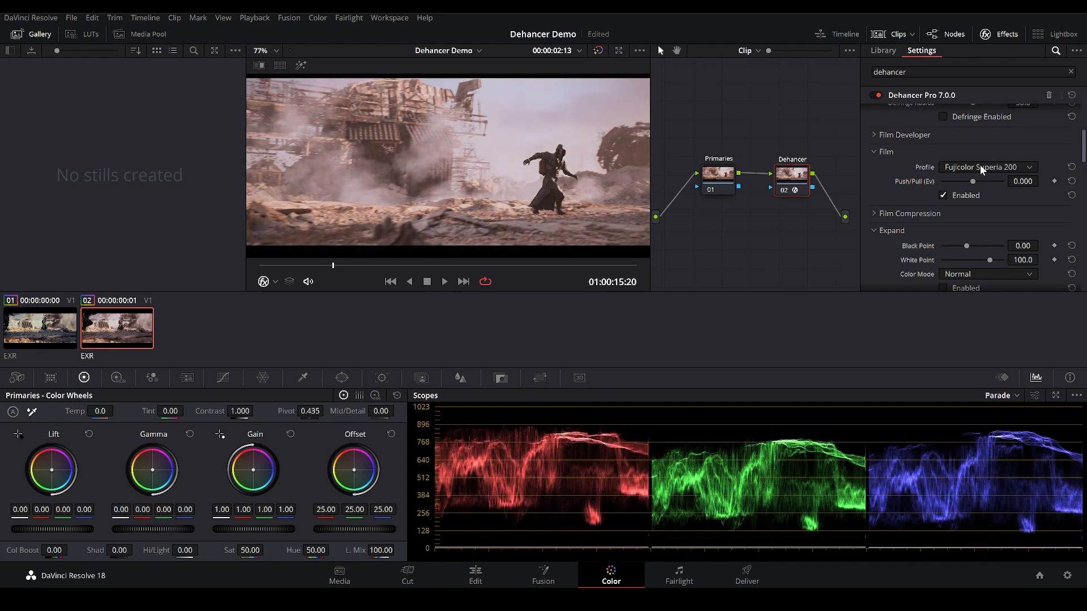
scroll(980, 164, up, 3)
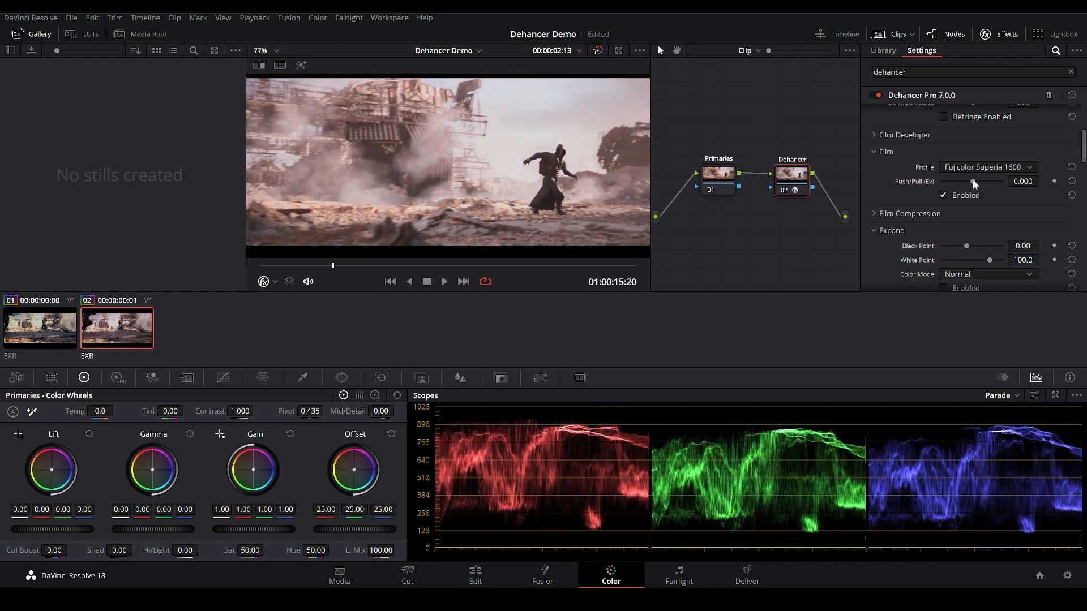
Step: Try the film's Push/Pull (Ev) at 2.000 while inspecting the figure, and set it to -2.000
click(972, 181)
mouse_move(972, 202)
mouse_down()
mouse_move(1007, 204)
mouse_move(978, 201)
mouse_up()
click(1072, 181)
drag(973, 182, 1013, 185)
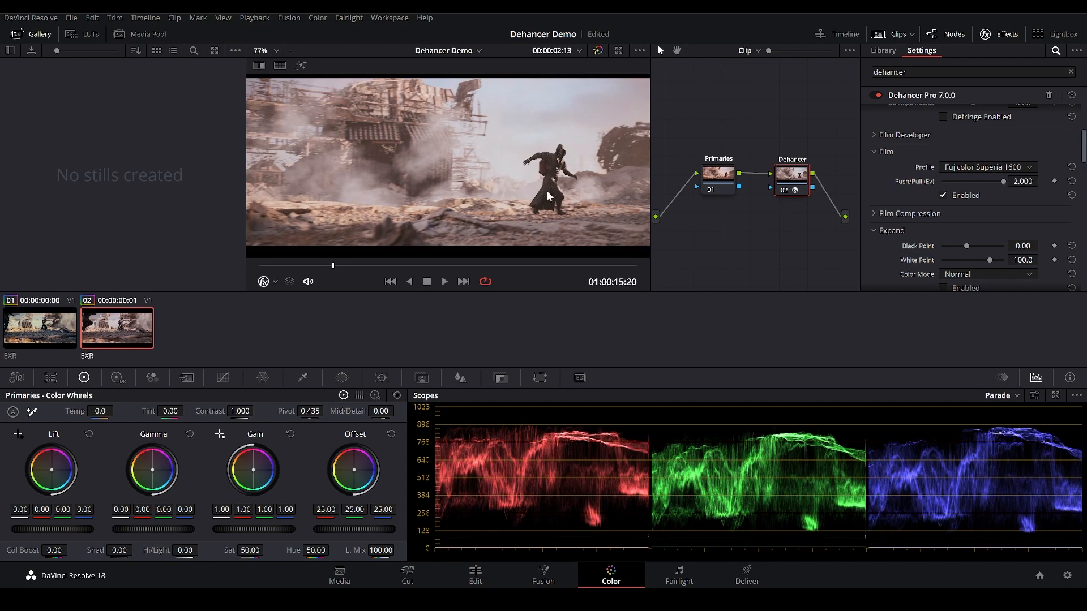
scroll(582, 202, up, 3)
scroll(498, 193, up, 5)
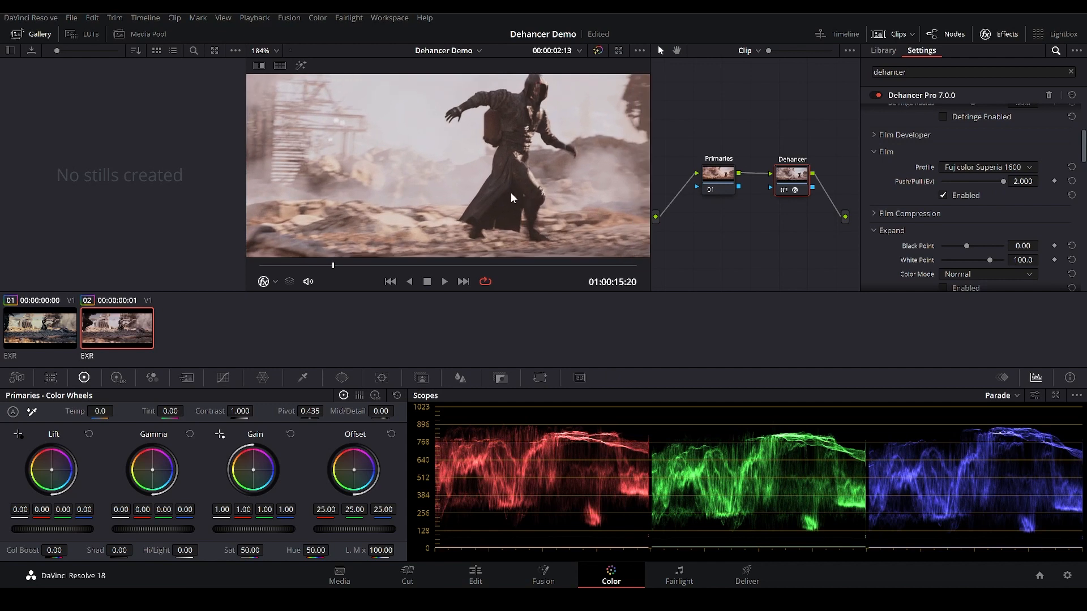
drag(1001, 182, 918, 186)
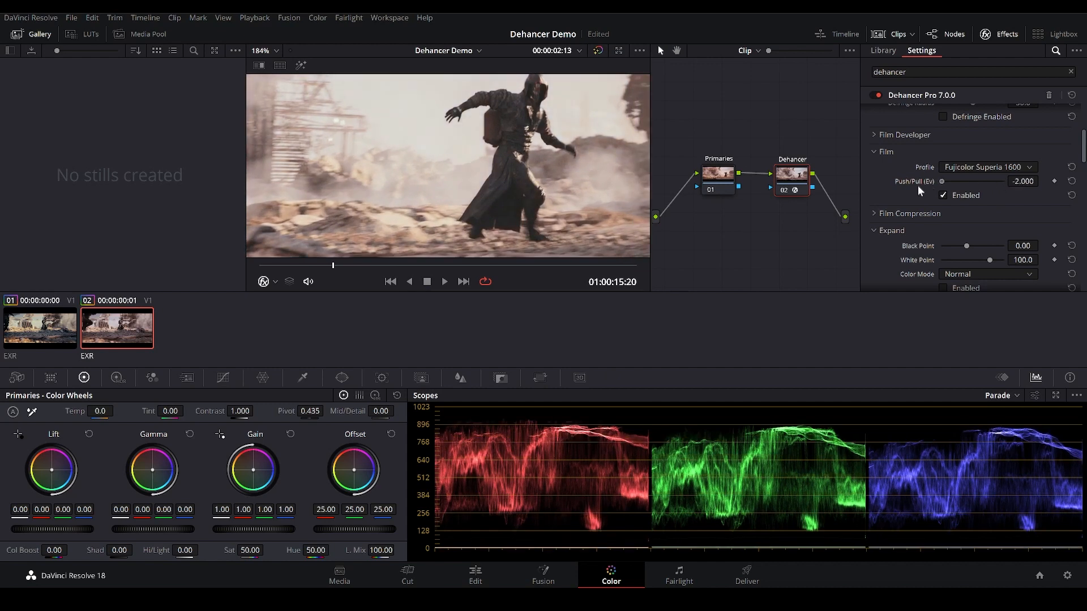
scroll(517, 135, down, 5)
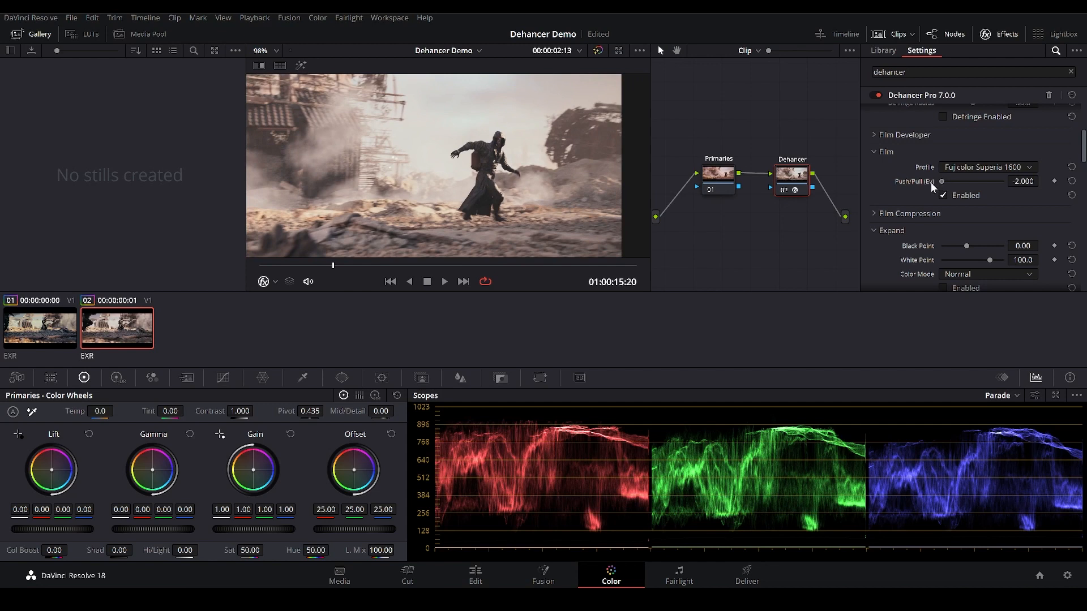
Step: Inspect the running figure at the -2.000 push/pull setting, and reset the film's Push/Pull (Ev) to 0.000
key(shift+z)
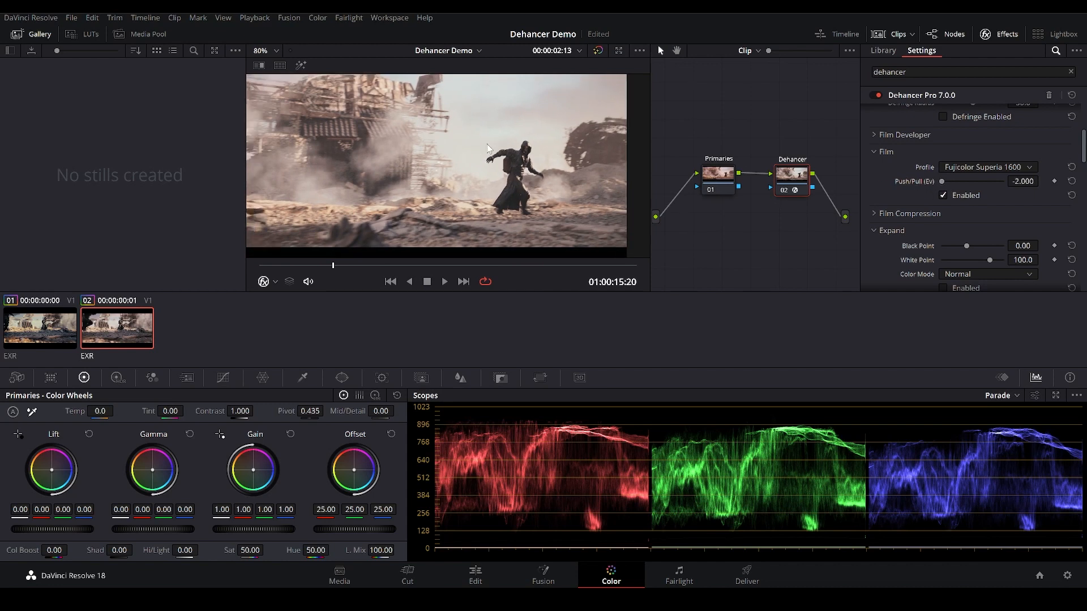
scroll(587, 188, up, 3)
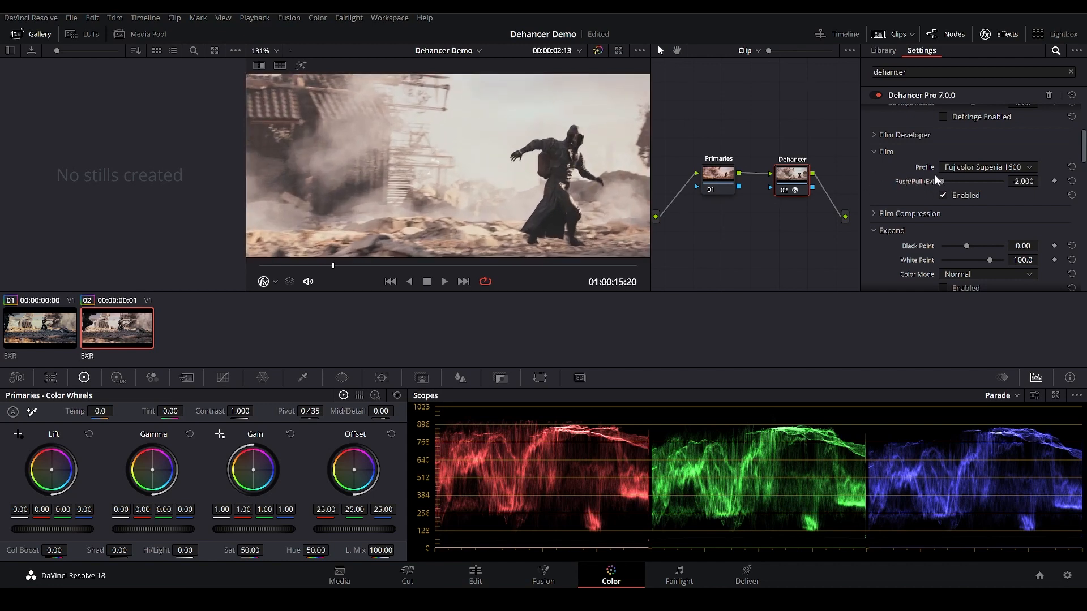
drag(940, 181, 916, 195)
scroll(565, 222, up, 2)
scroll(475, 169, down, 3)
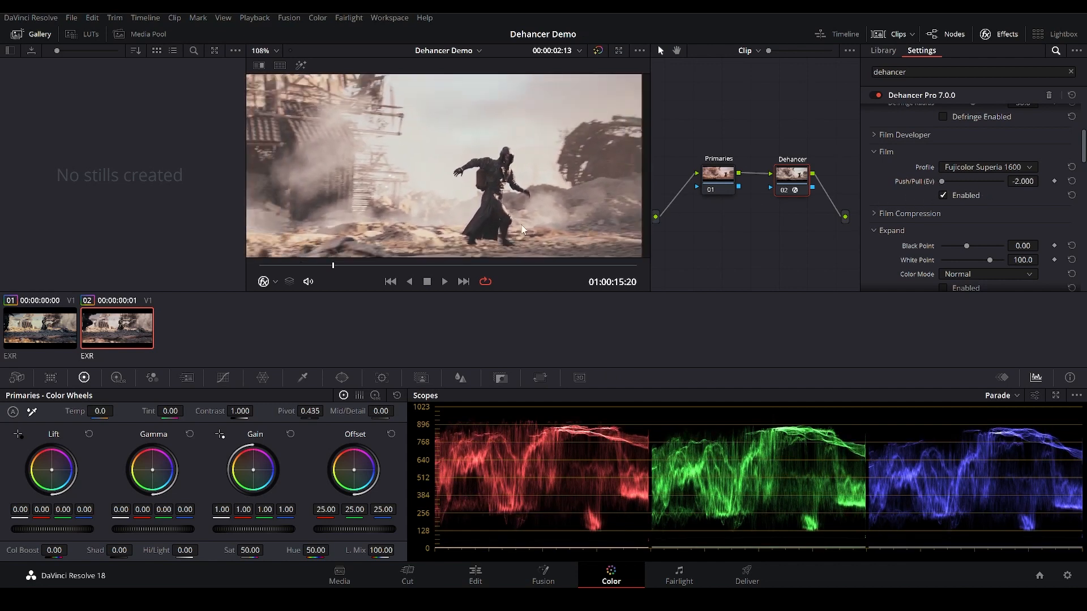
scroll(519, 230, down, 2)
click(1072, 181)
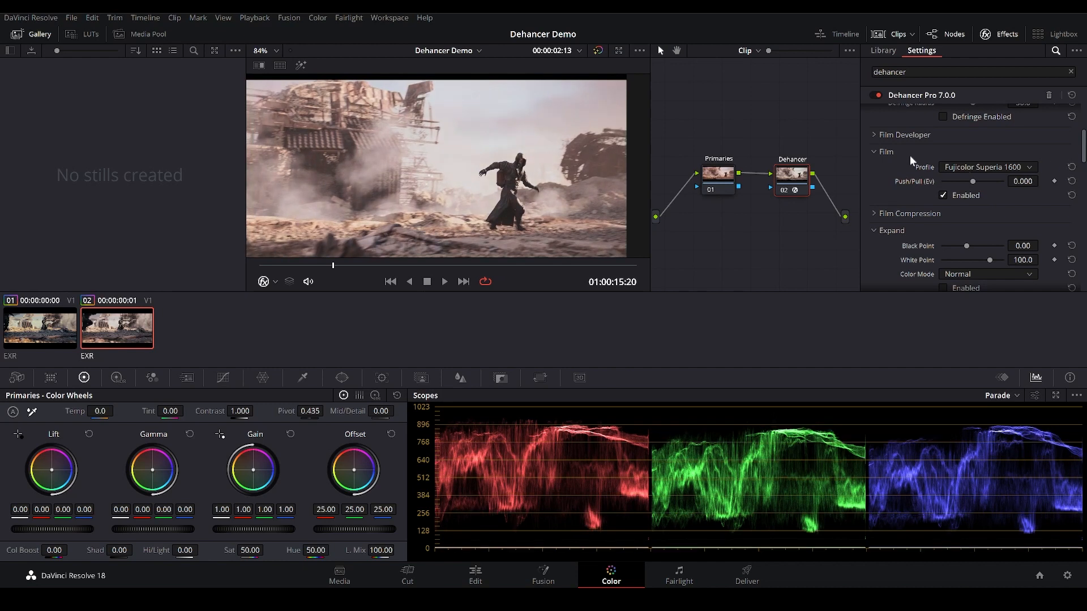
Step: Change the Dehancer film profile to Fujichrome Velvia 100
click(1006, 167)
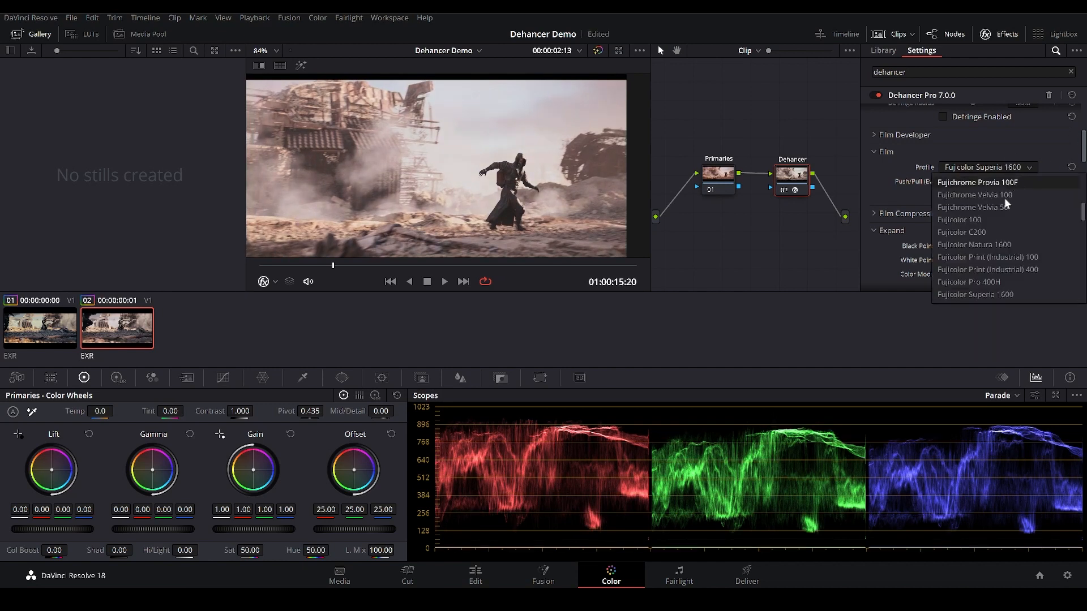
scroll(1006, 219, up, 3)
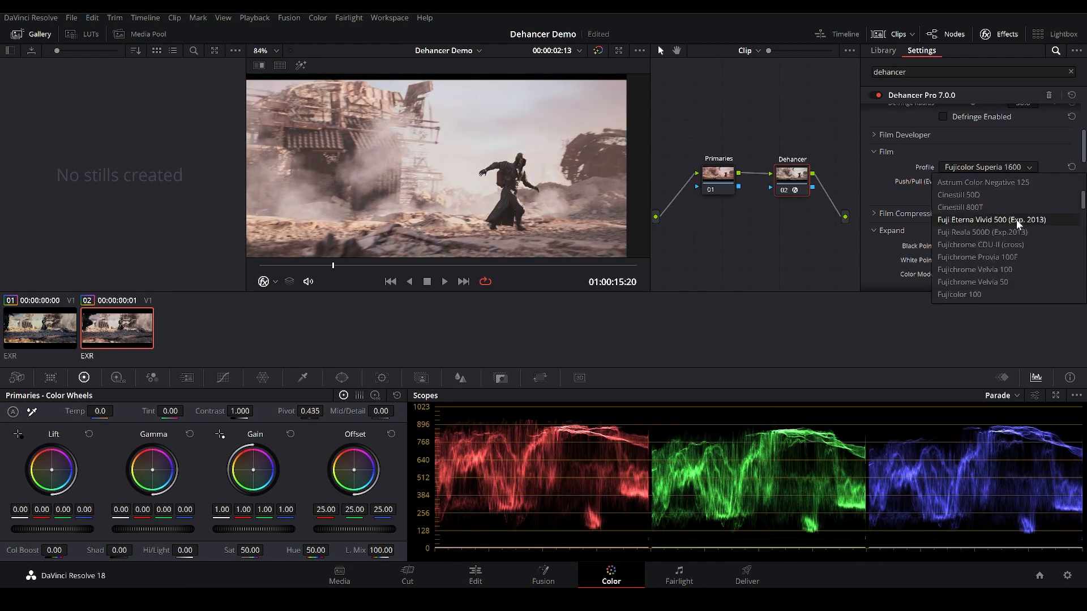
click(974, 269)
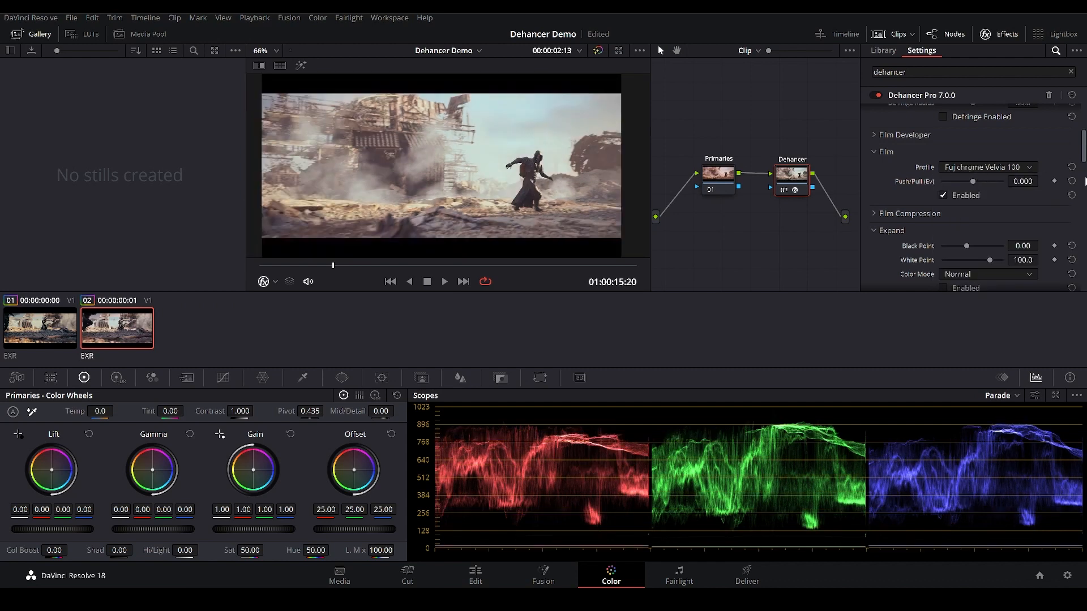
Step: Look through Dehancer's Print profile options and move the Dehancer node closer to the Primaries node
scroll(1084, 152, down, 1)
scroll(1084, 152, down, 5)
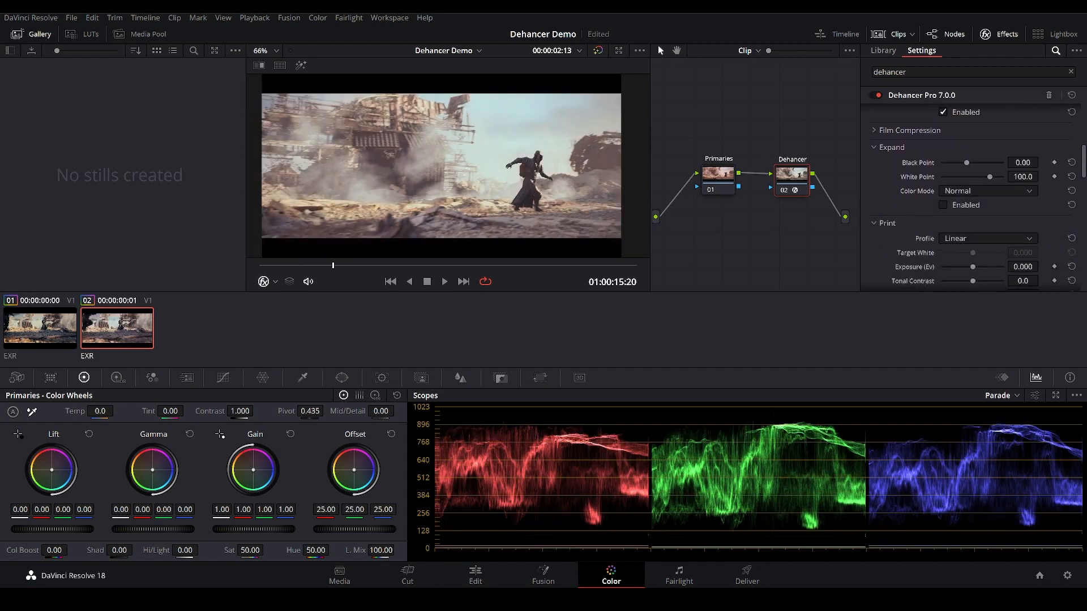
scroll(977, 199, down, 2)
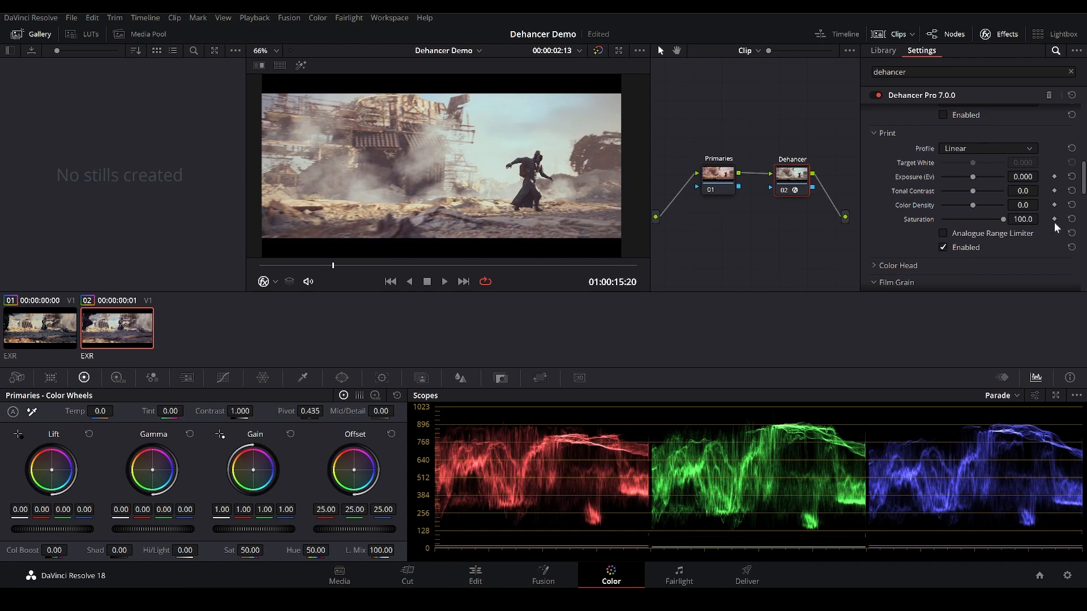
click(988, 148)
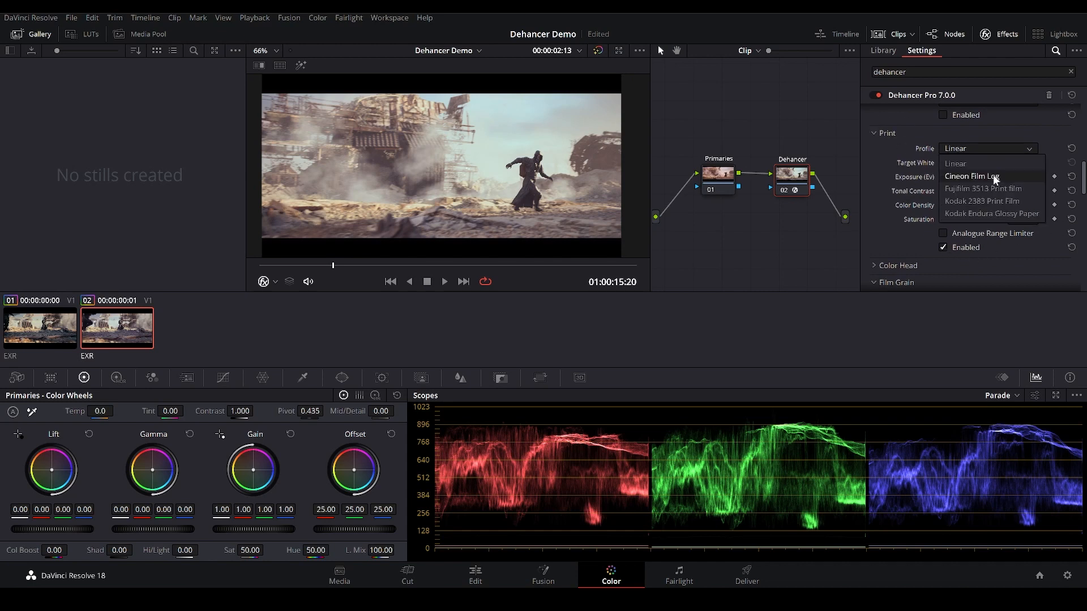
click(966, 147)
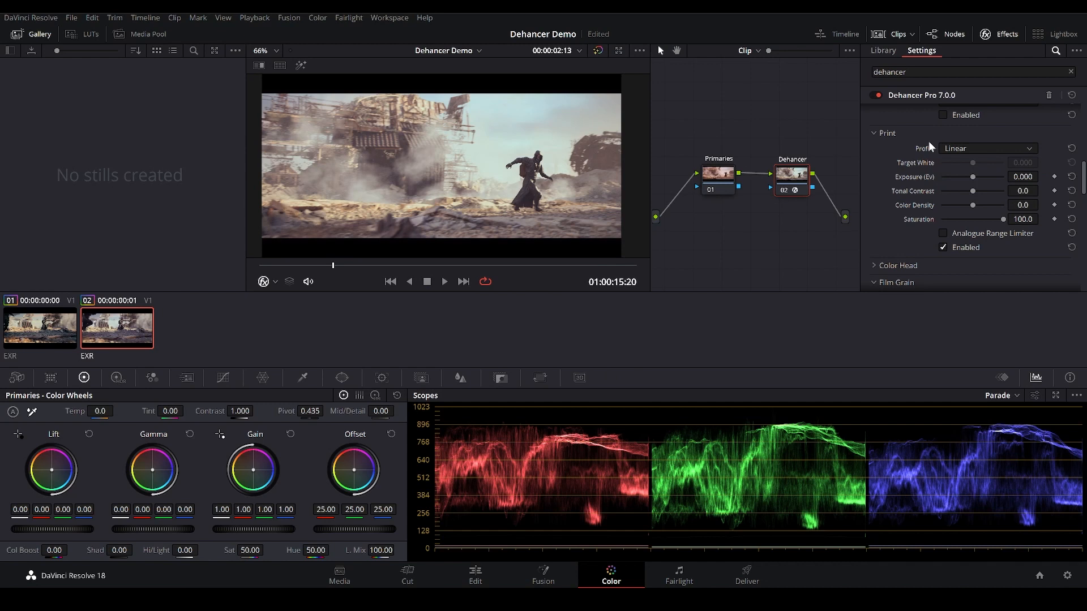
drag(784, 176, 764, 175)
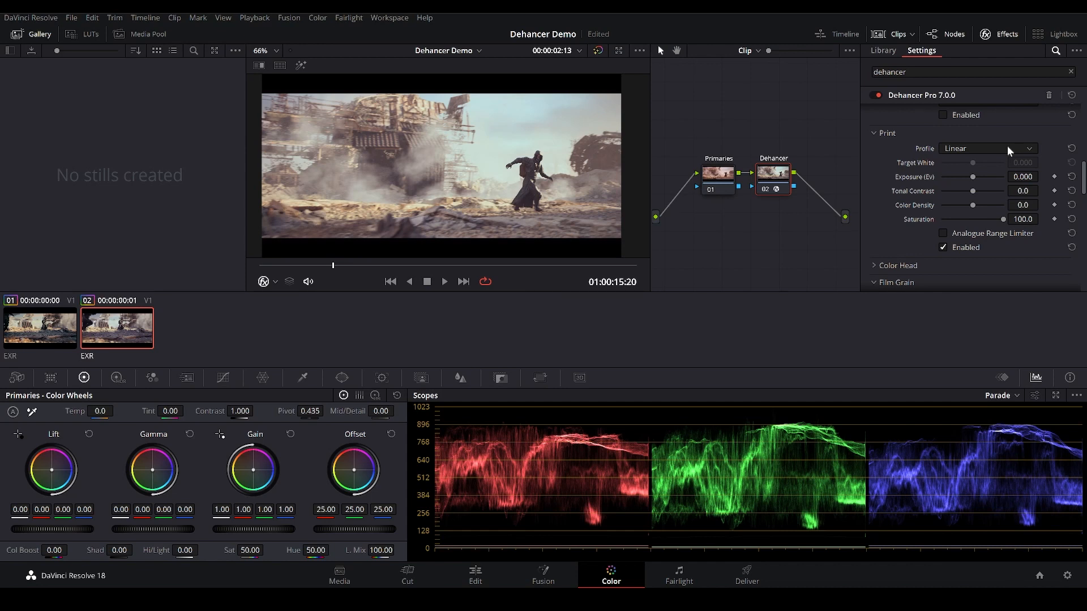
scroll(1005, 169, up, 6)
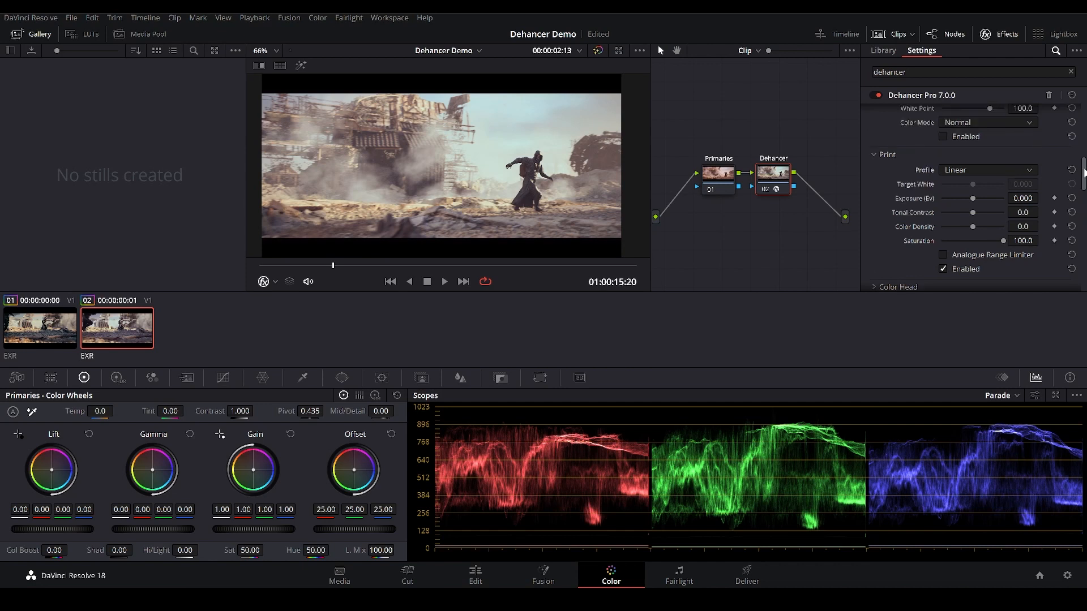
click(969, 207)
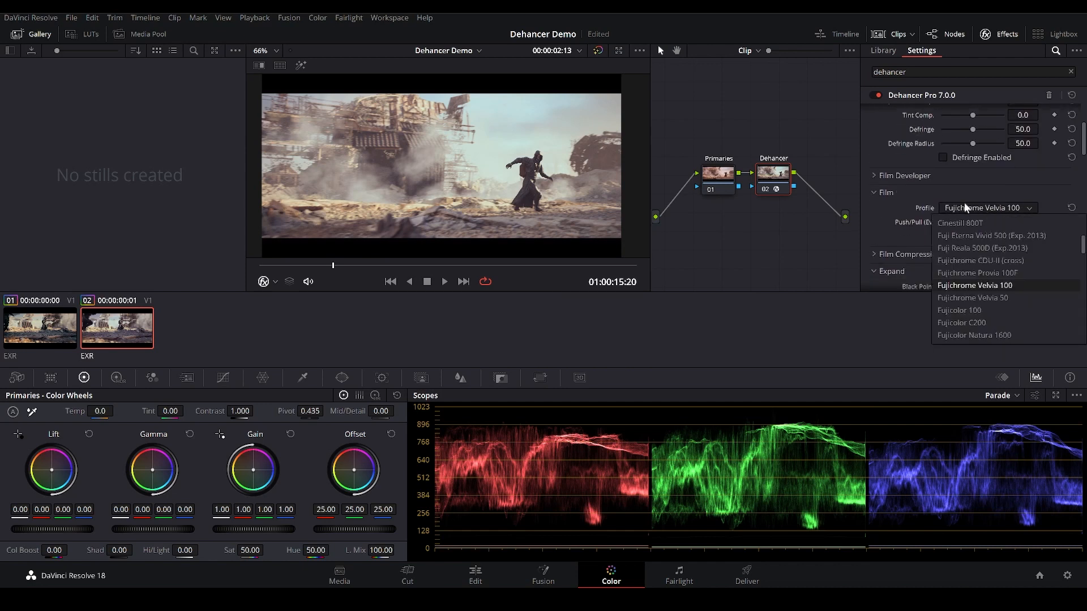
click(975, 206)
drag(1083, 141, 1083, 172)
scroll(1083, 177, down, 1)
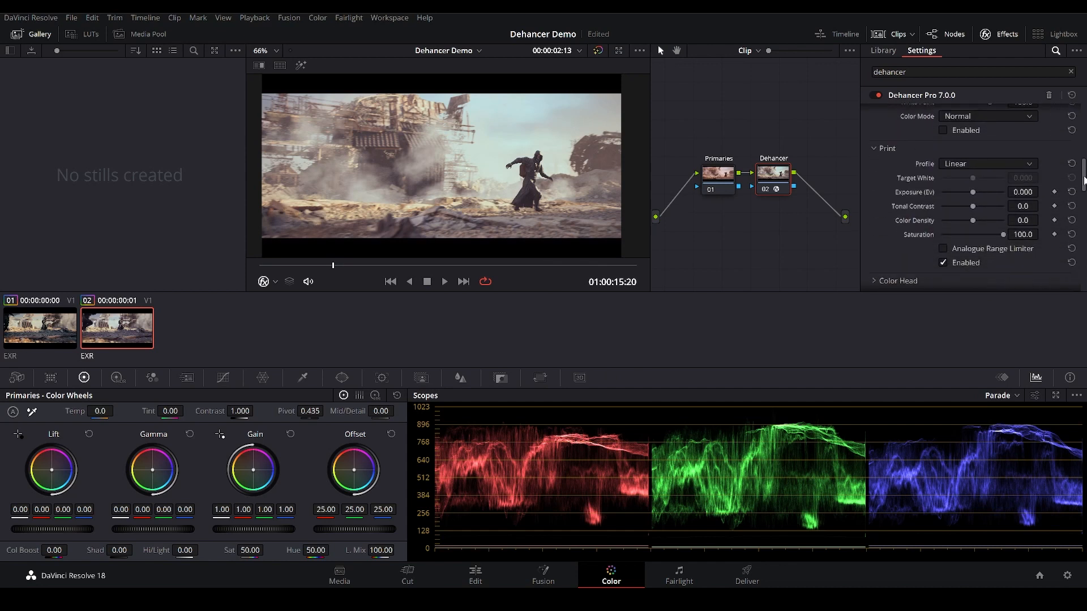
Step: Try the Print profiles Fujifilm 3513 Print film, Kodak 2383 Print Film and Kodak Endura Glossy Paper in turn
click(1013, 163)
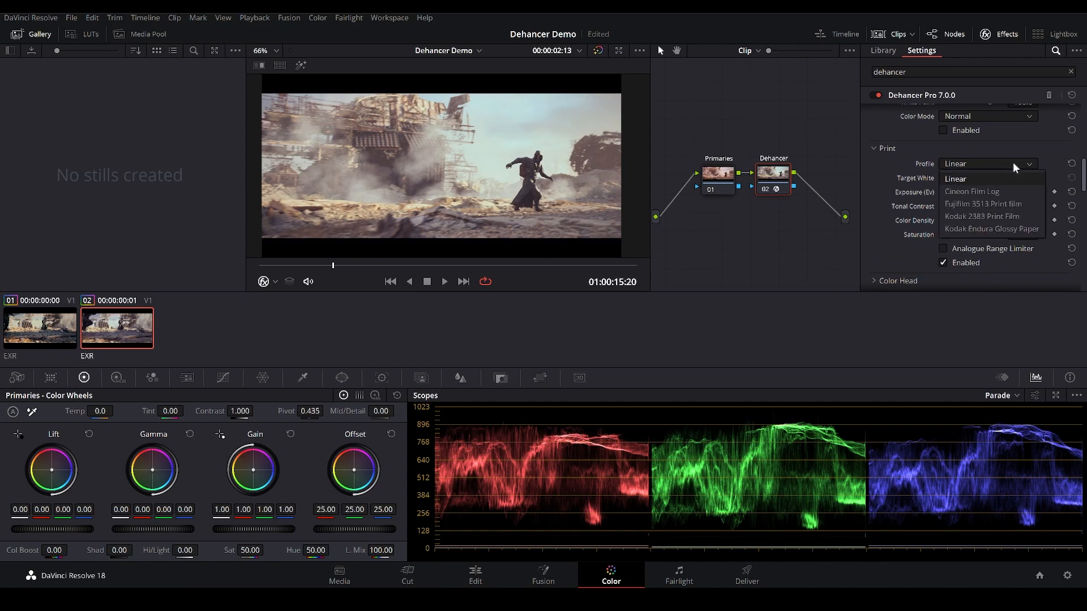
click(981, 206)
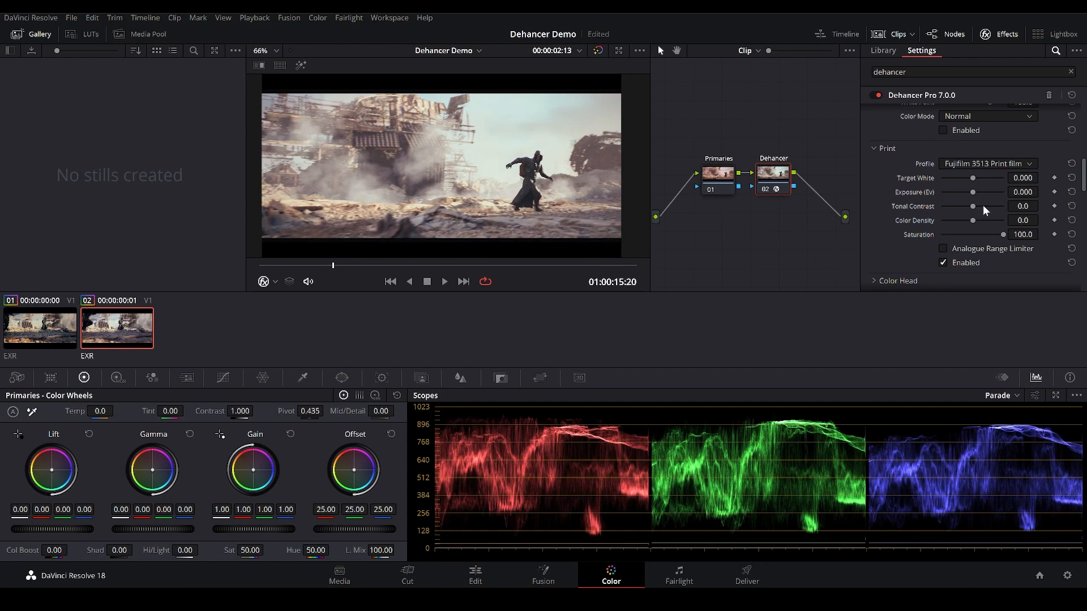
click(987, 163)
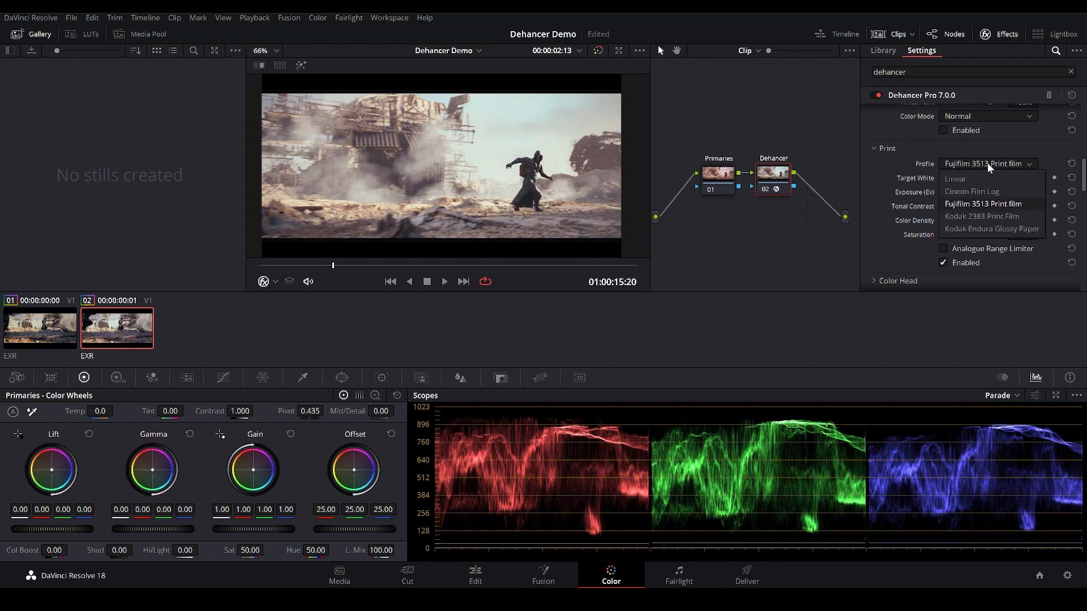
click(993, 217)
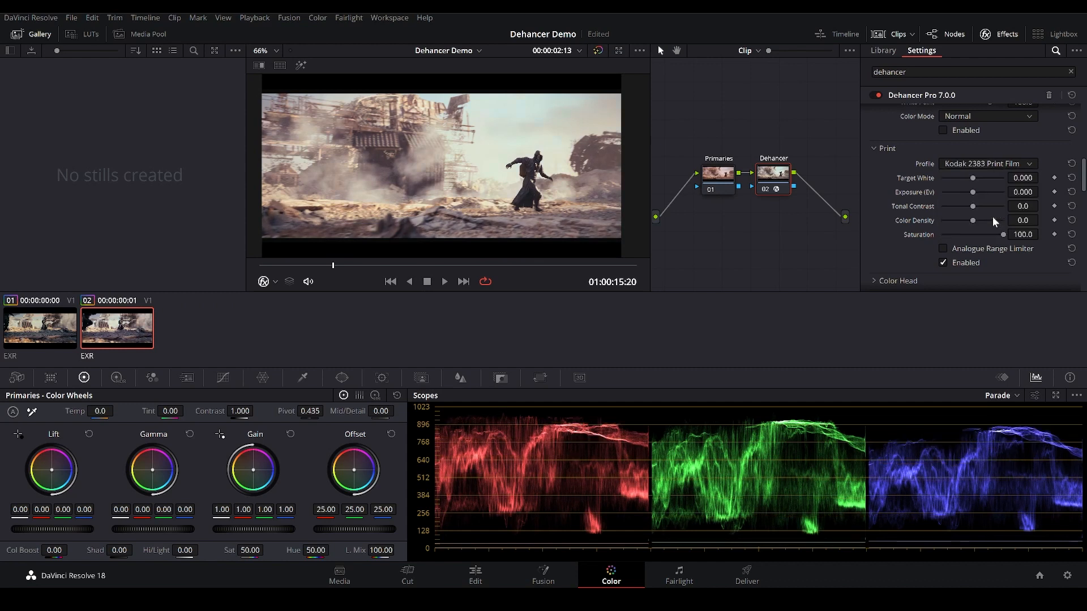
click(987, 163)
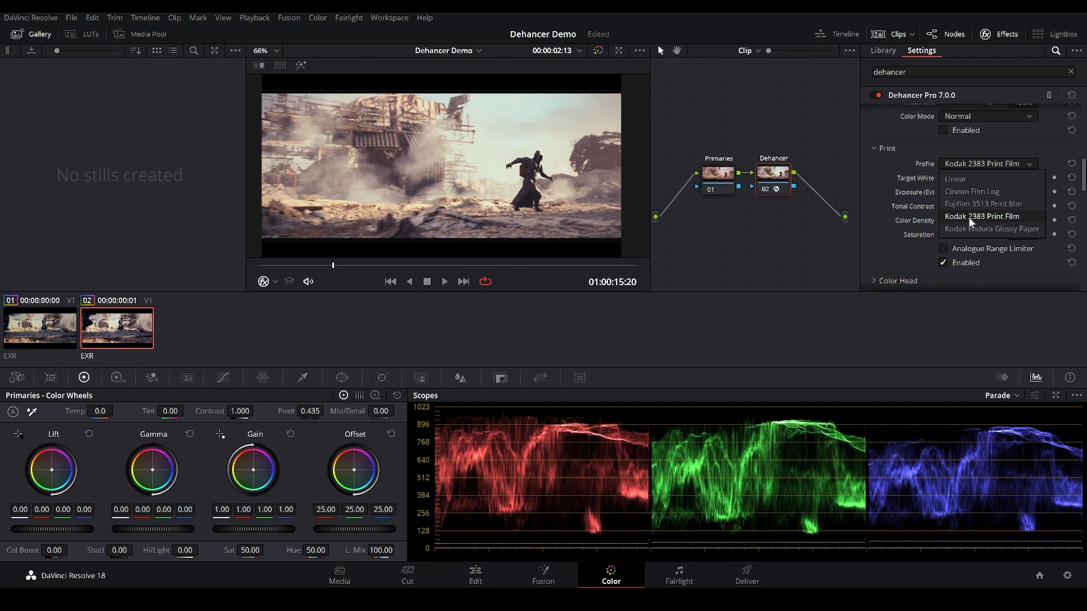
click(987, 224)
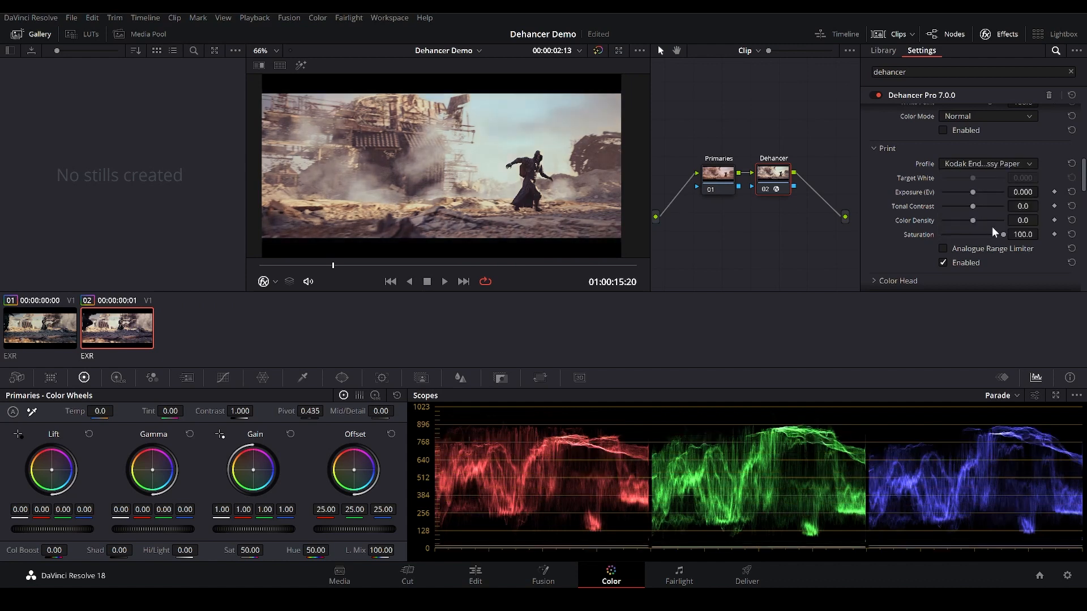
Step: Switch the Print profile back and forth between Kodak 2383 and Fujifilm 3513 to compare them, ending on Kodak Endura Glossy Paper
click(1007, 164)
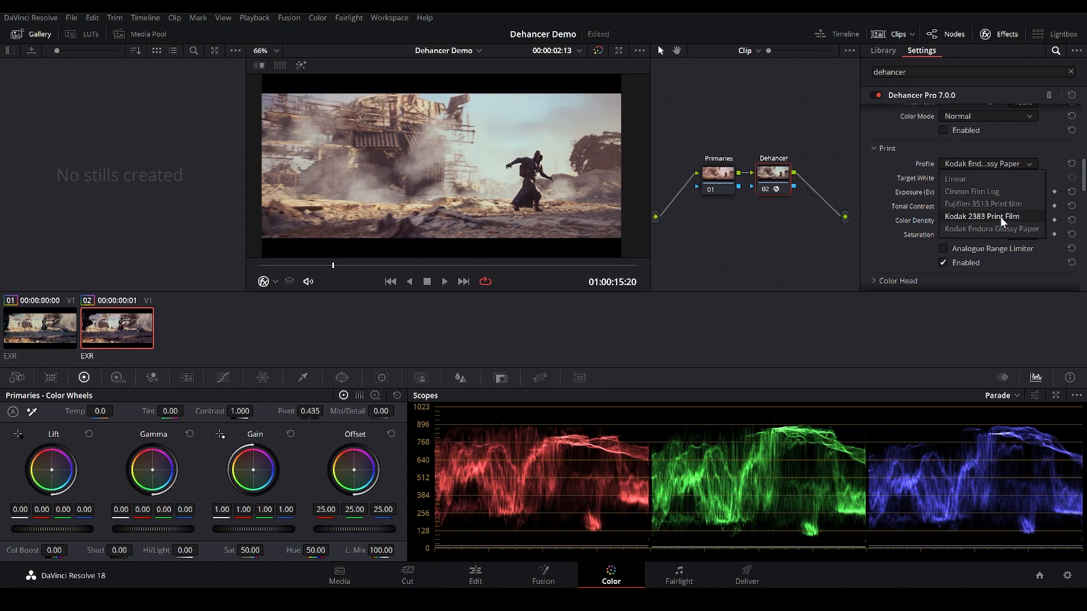
click(1000, 216)
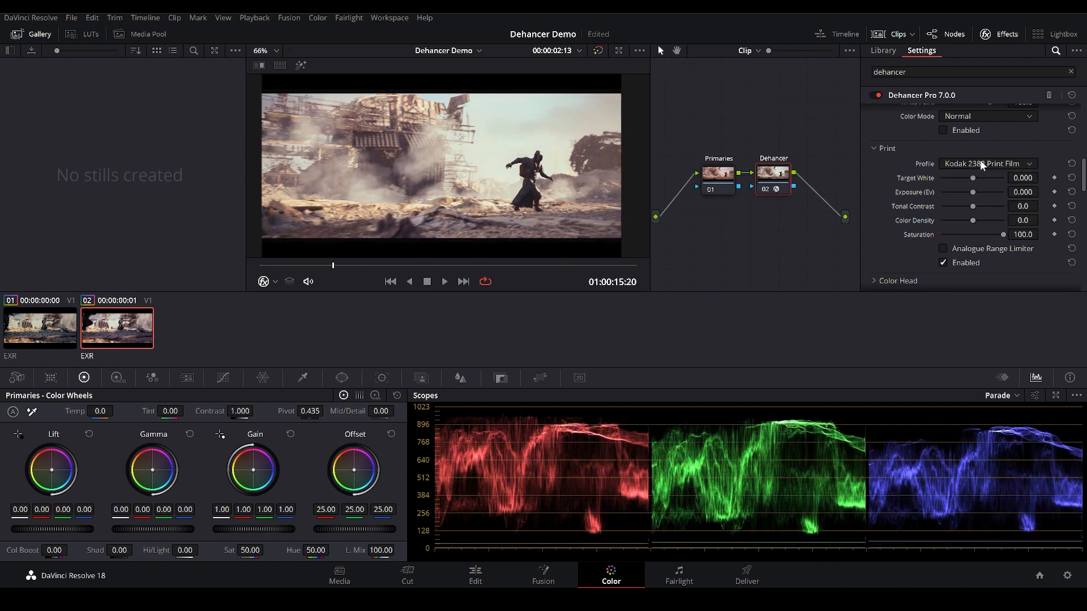
click(979, 161)
click(989, 205)
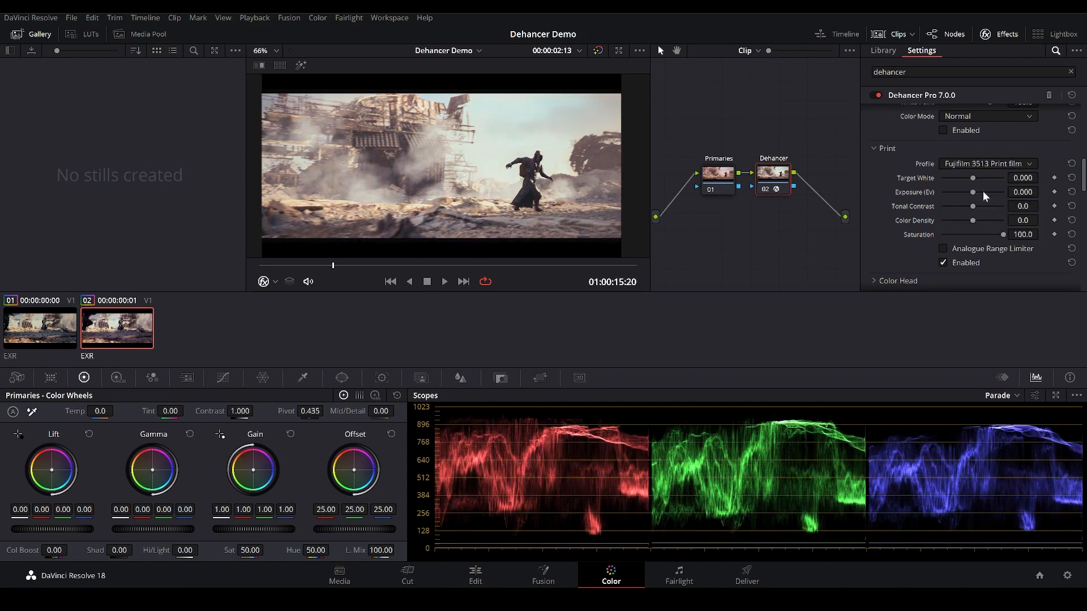
click(986, 165)
click(982, 216)
click(984, 164)
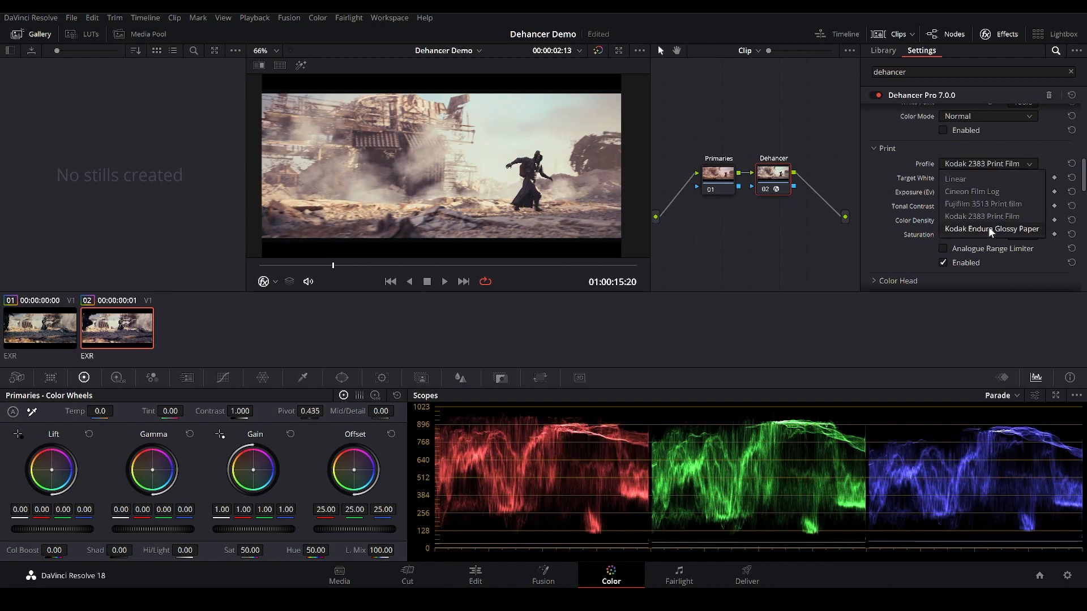
click(988, 229)
Step: Try the Cineon Film Log Print profile with a serial node added after Dehancer, and delete that extra node
click(984, 164)
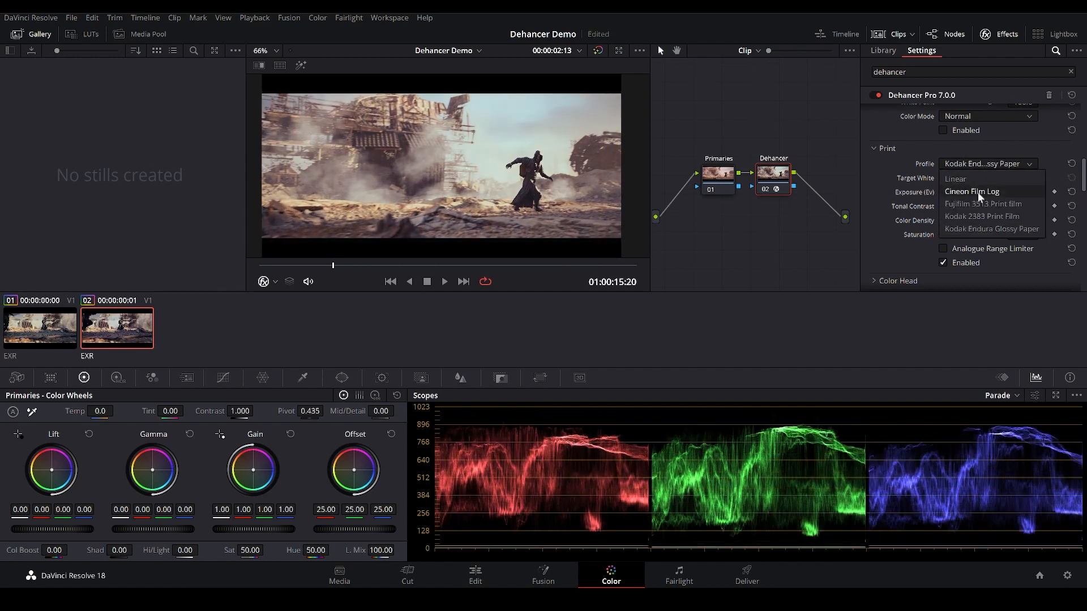
click(977, 192)
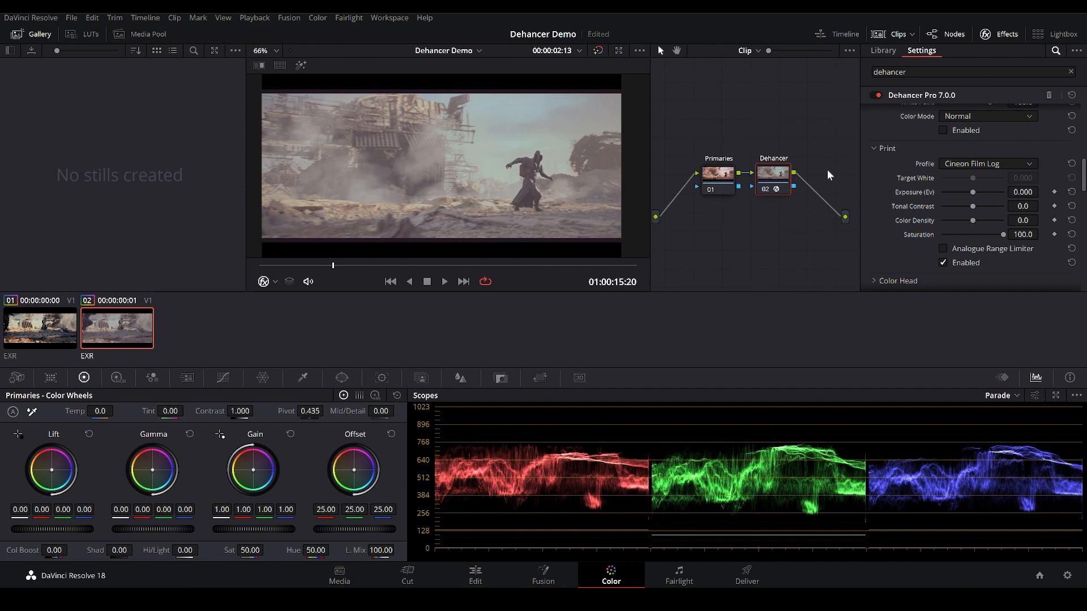
click(778, 175)
key(alt+s)
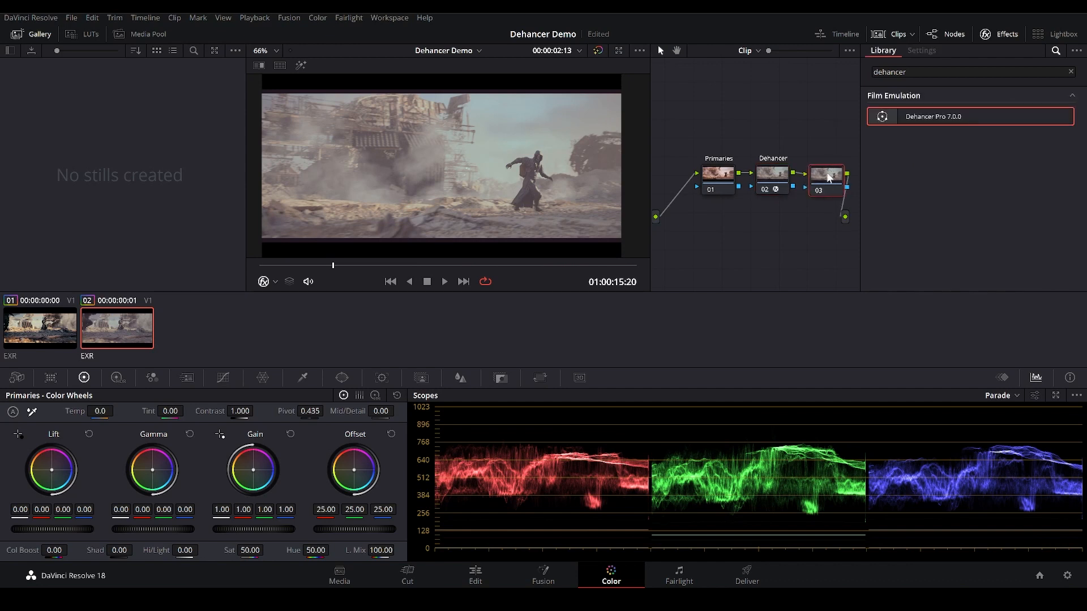
key(Delete)
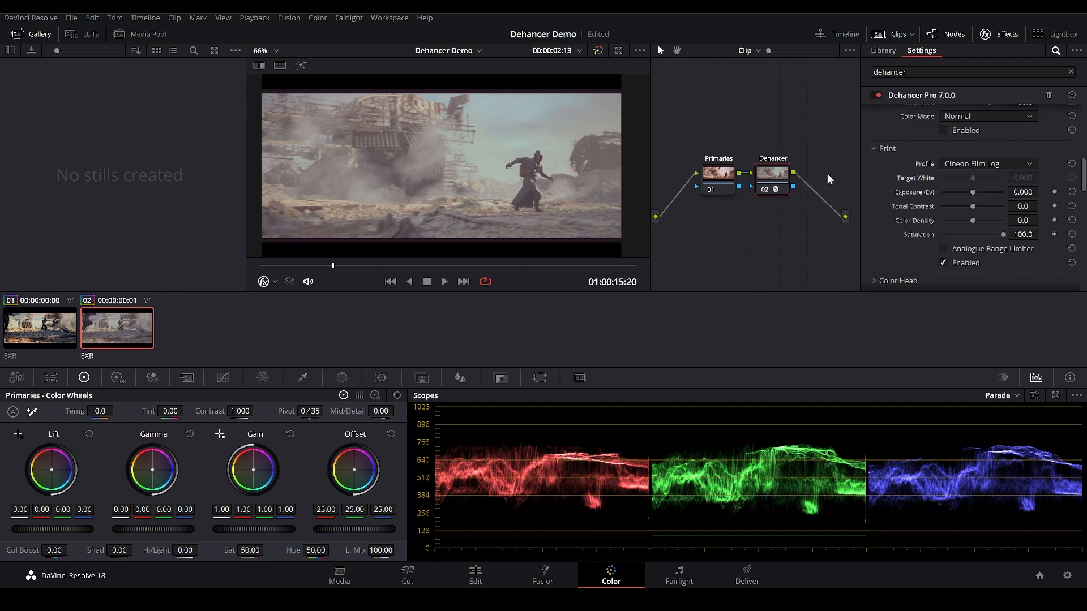
Step: Set Dehancer's Print profile to Kodak 2383 Print Film
click(989, 163)
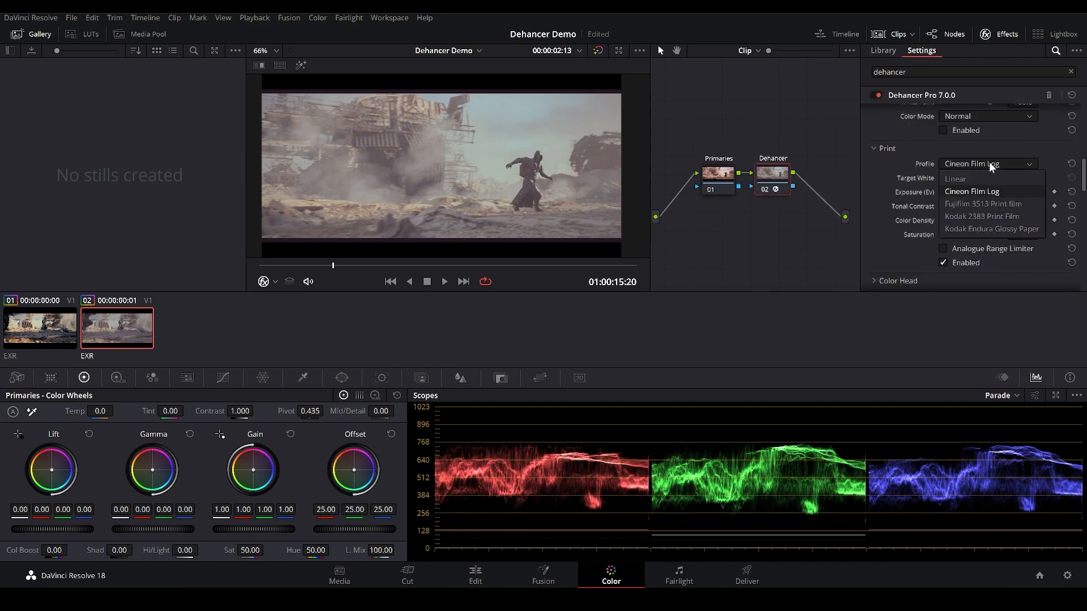
click(972, 217)
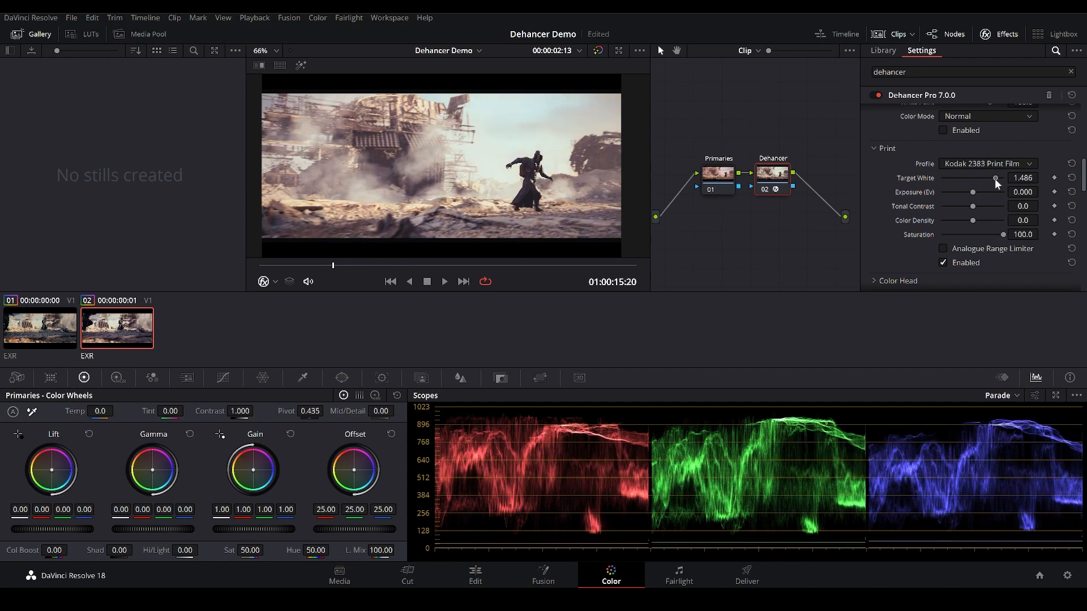
Step: Try the print's Target White at -2.000 and at a higher value, and reset it to 0.000
drag(993, 179, 936, 202)
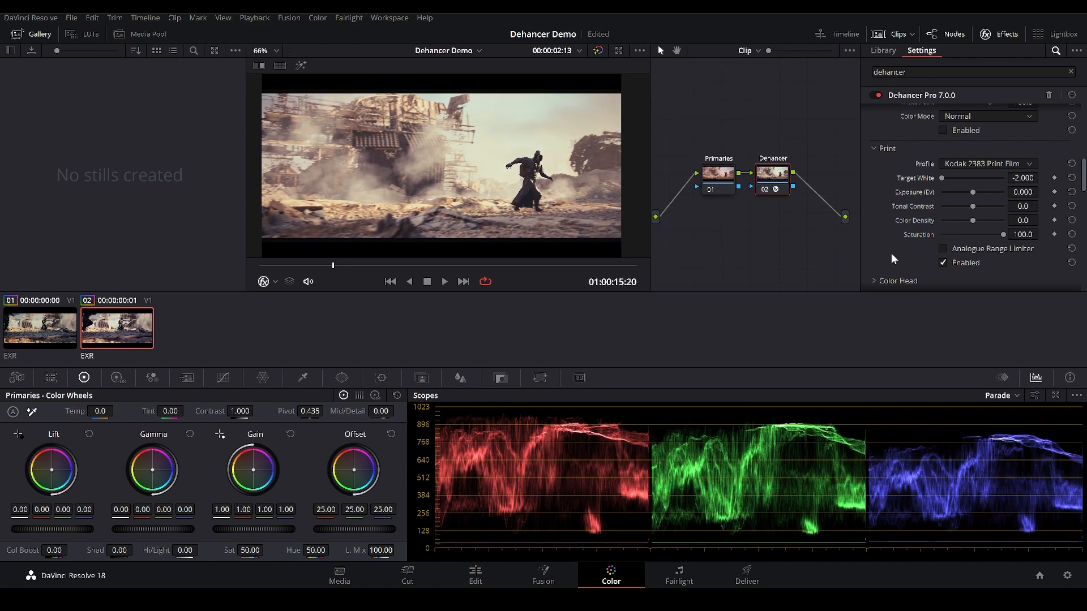
drag(941, 177, 991, 179)
click(1072, 178)
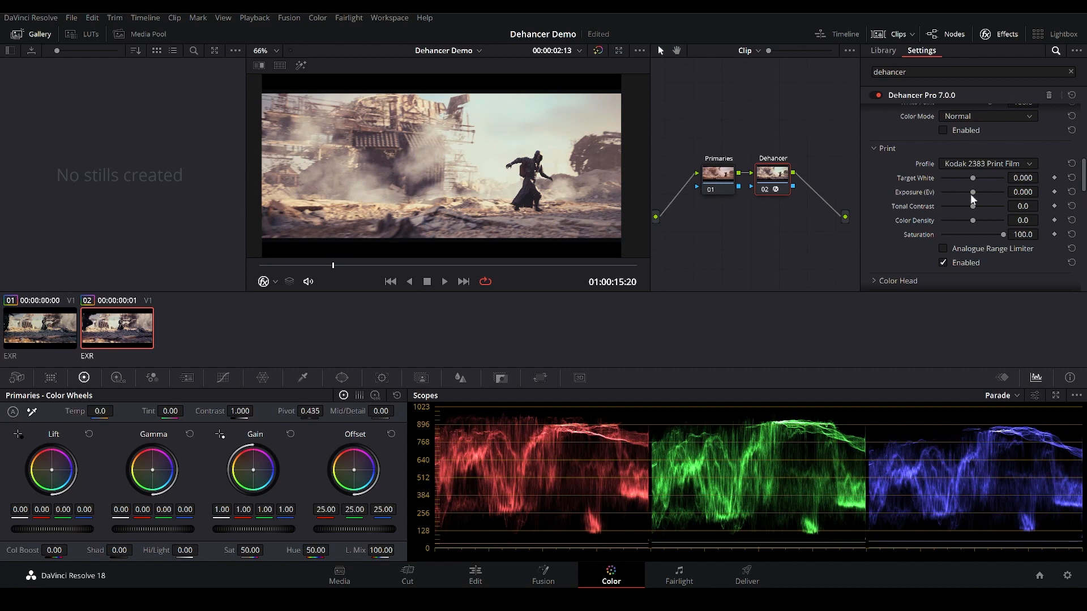
Step: Raise the print's Exposure (Ev) to 3.000
drag(972, 191, 1014, 199)
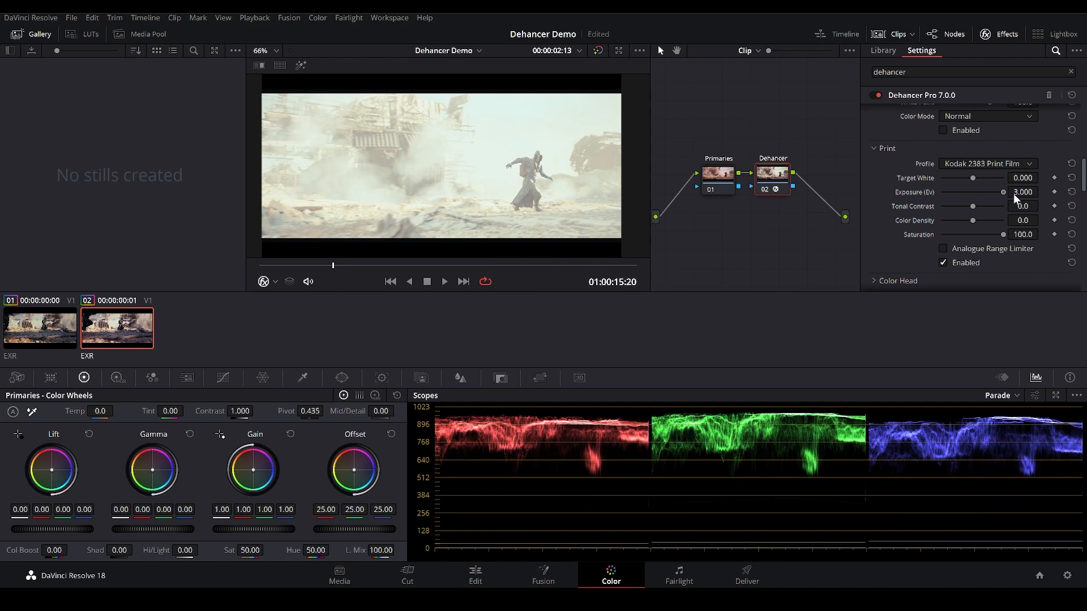
mouse_move(1012, 195)
mouse_down()
mouse_move(986, 189)
mouse_move(1012, 197)
mouse_up()
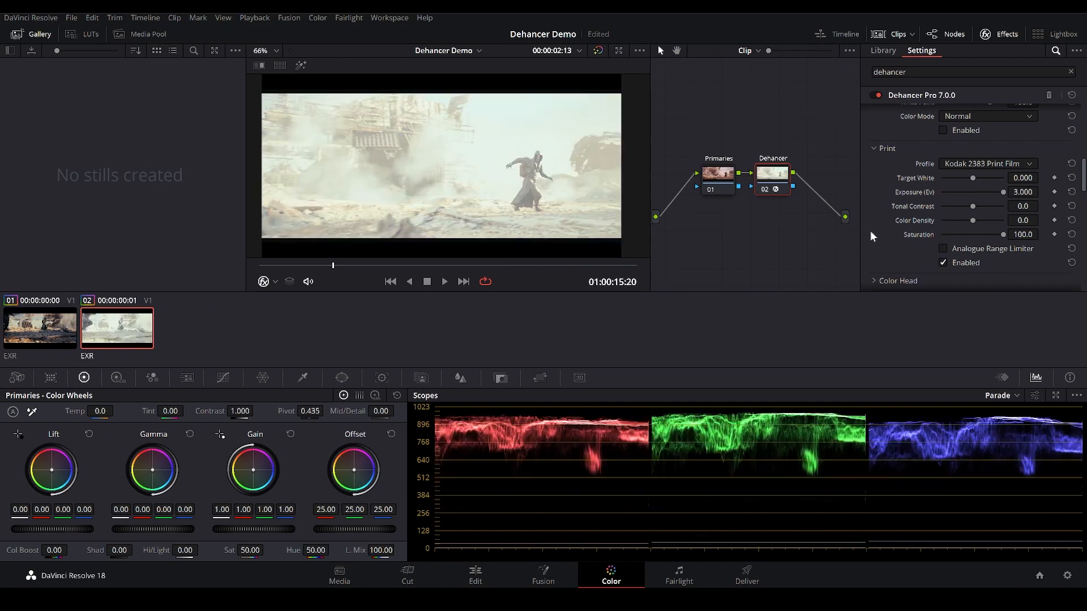
Step: Try the print's Exposure (Ev) at -1.680 and -0.027, and reset it to 0.000
click(943, 195)
scroll(576, 202, up, 1)
scroll(576, 202, down, 1)
drag(944, 192, 954, 195)
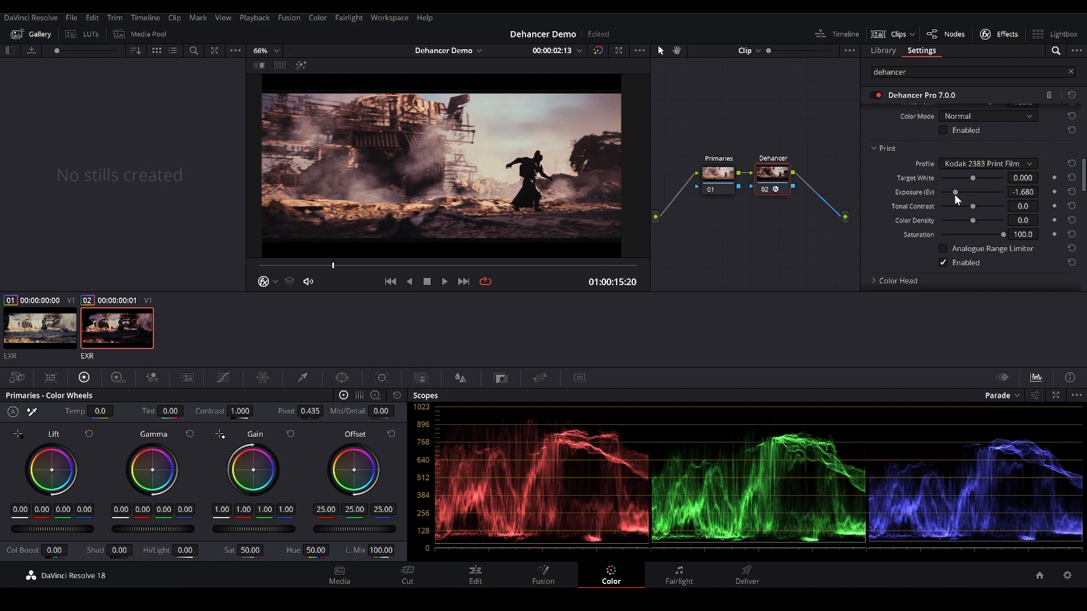
mouse_move(958, 193)
mouse_down()
mouse_move(990, 195)
mouse_move(975, 194)
mouse_up()
scroll(1084, 159, up, 2)
scroll(1085, 157, up, 3)
scroll(1084, 158, down, 2)
scroll(1084, 168, down, 3)
mouse_move(973, 198)
mouse_down()
mouse_move(983, 196)
mouse_move(970, 196)
mouse_up()
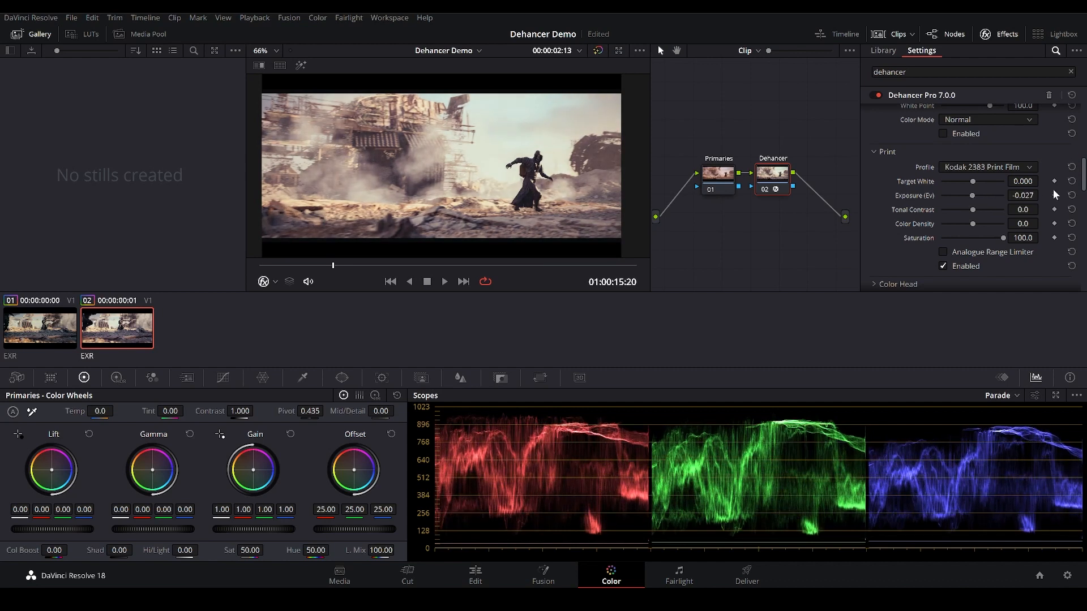
click(1071, 196)
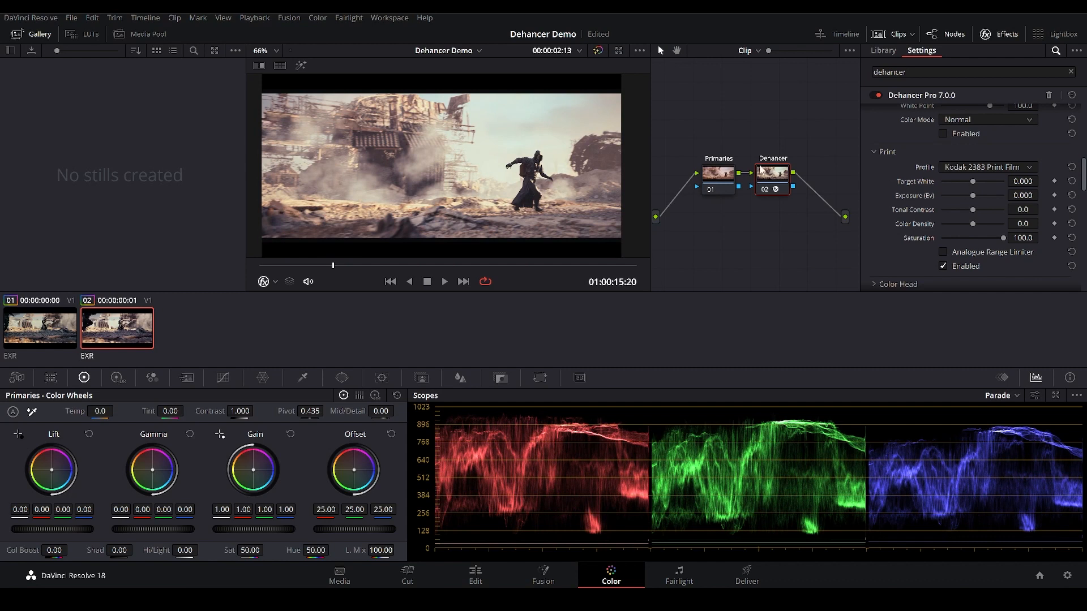
Step: Try the print's Tonal Contrast at several values from -28.9 up to 50.0, and reset it to 0.0
mouse_move(971, 210)
mouse_down()
mouse_move(951, 210)
mouse_move(971, 215)
mouse_move(959, 216)
mouse_up()
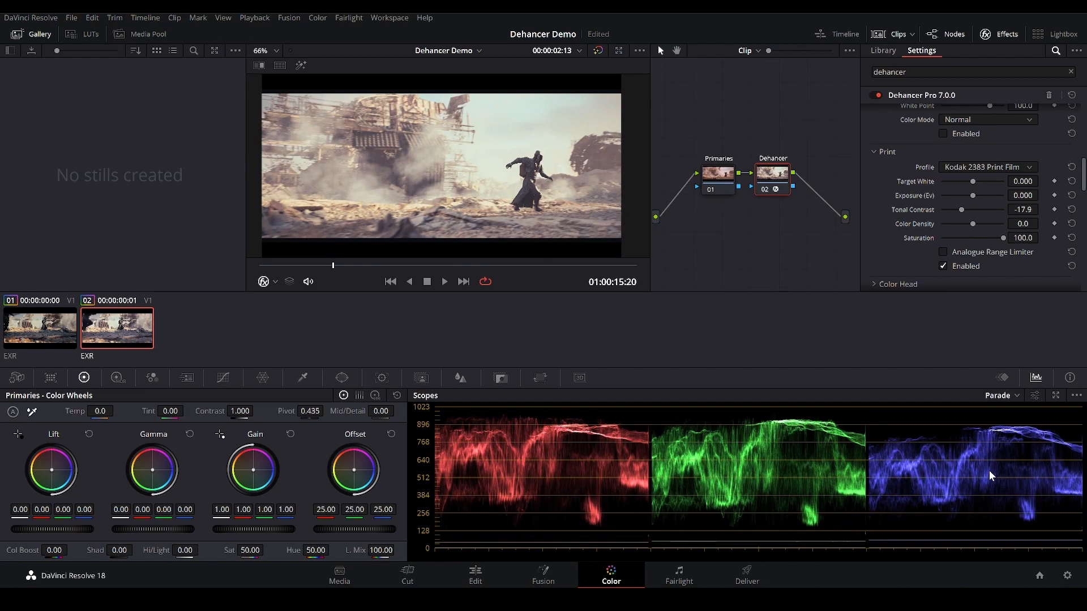
drag(961, 210, 954, 217)
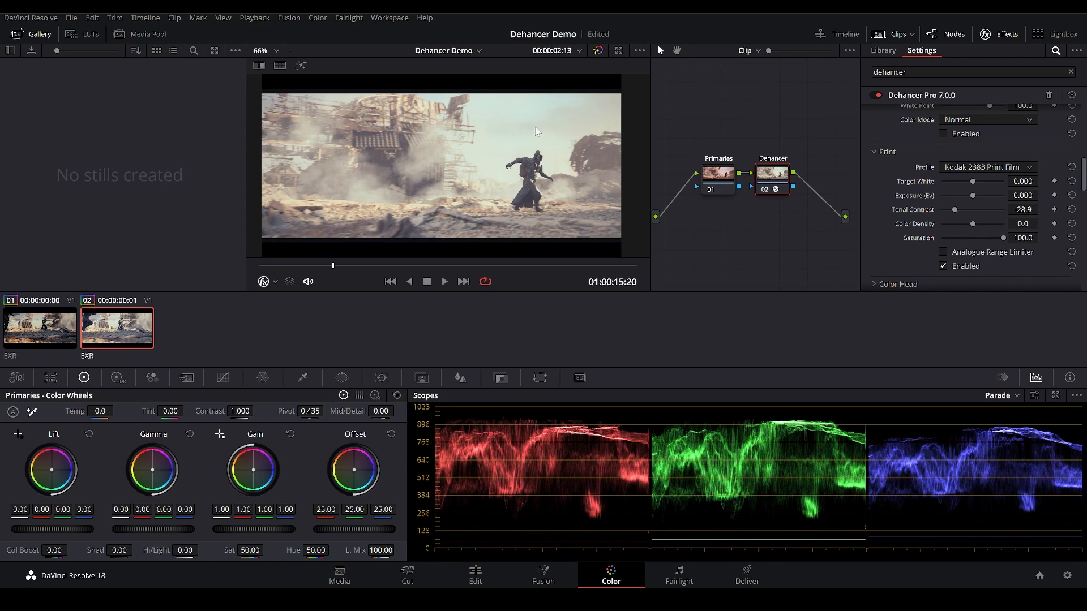
drag(955, 209, 970, 209)
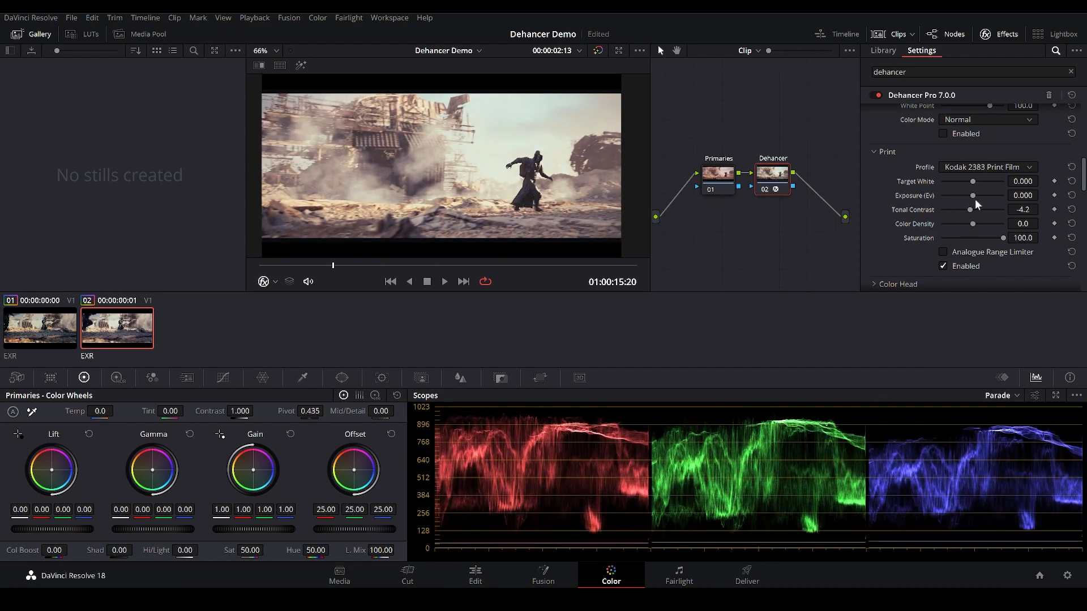
drag(968, 208, 960, 212)
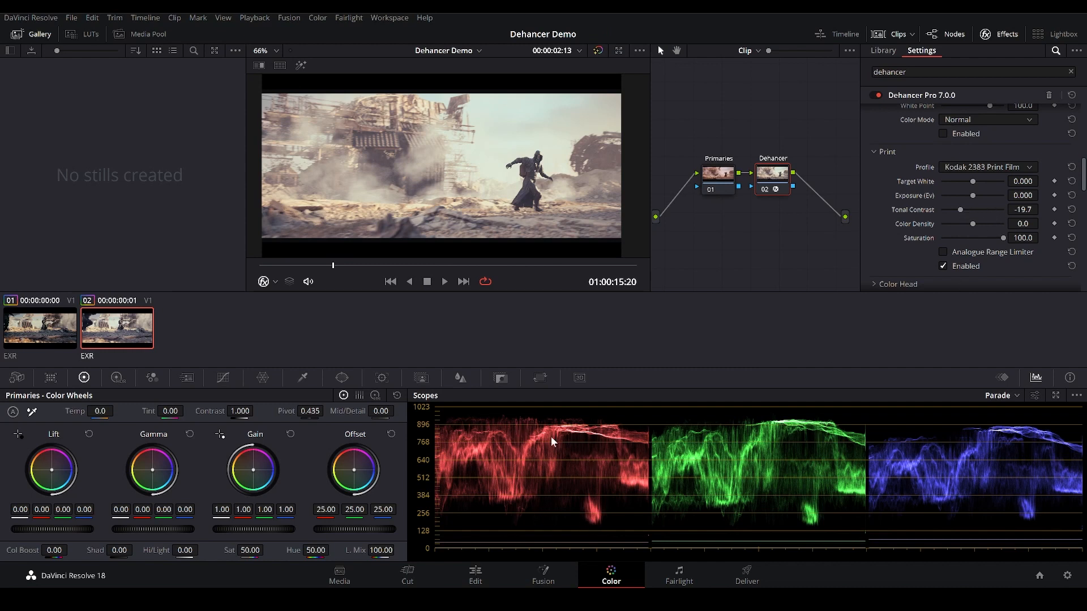
drag(958, 209, 1033, 188)
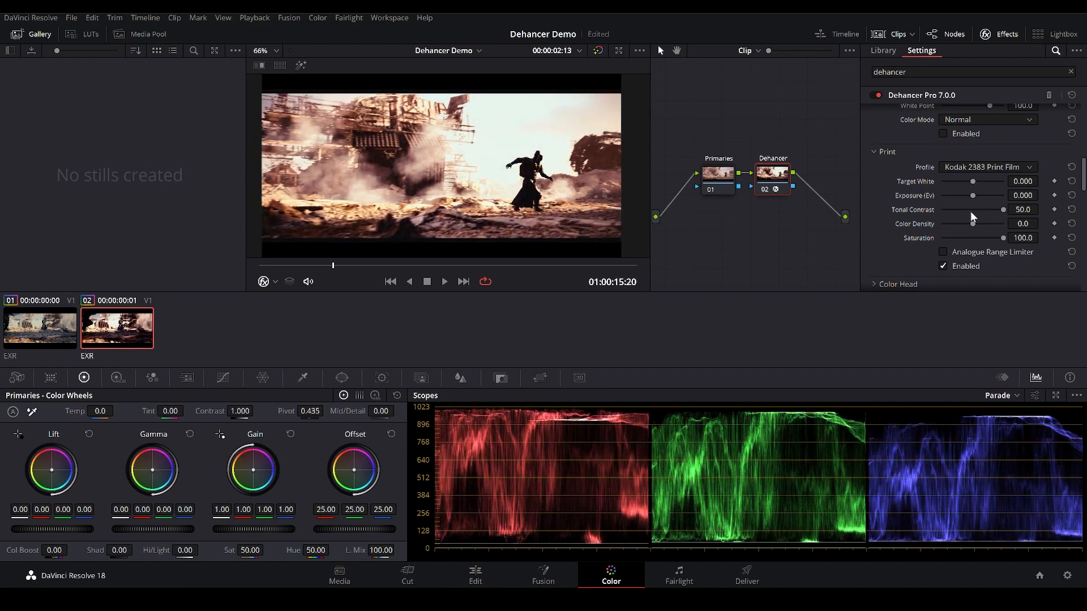
double_click(971, 210)
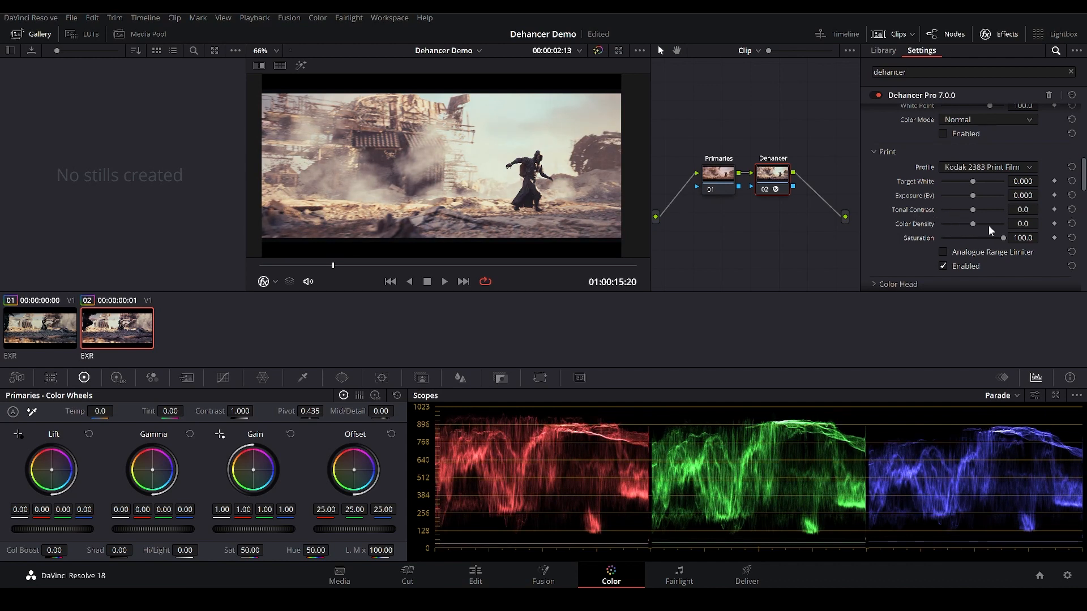
Step: Set the print's Color Density to 100.0, comparing it with -26.6 on the hooded character's red chest patch
drag(971, 225, 1037, 222)
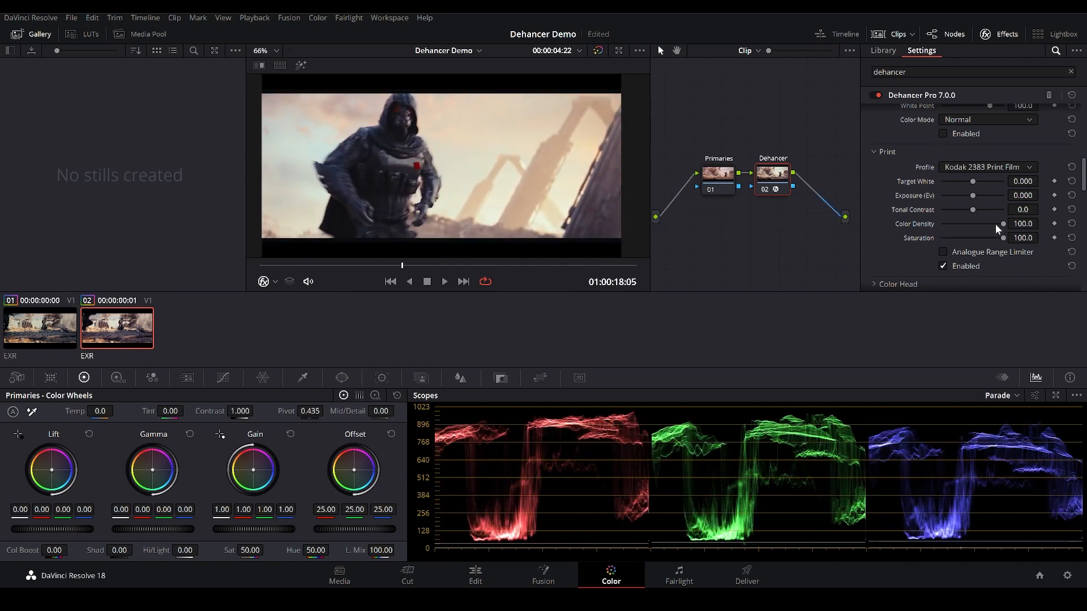
scroll(454, 159, up, 3)
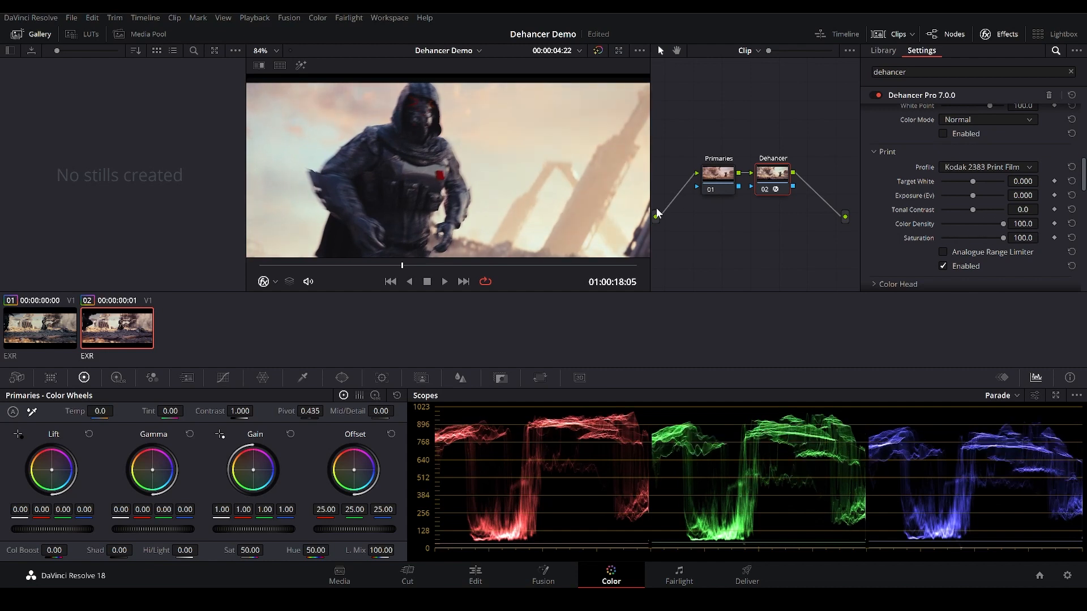
scroll(563, 189, up, 6)
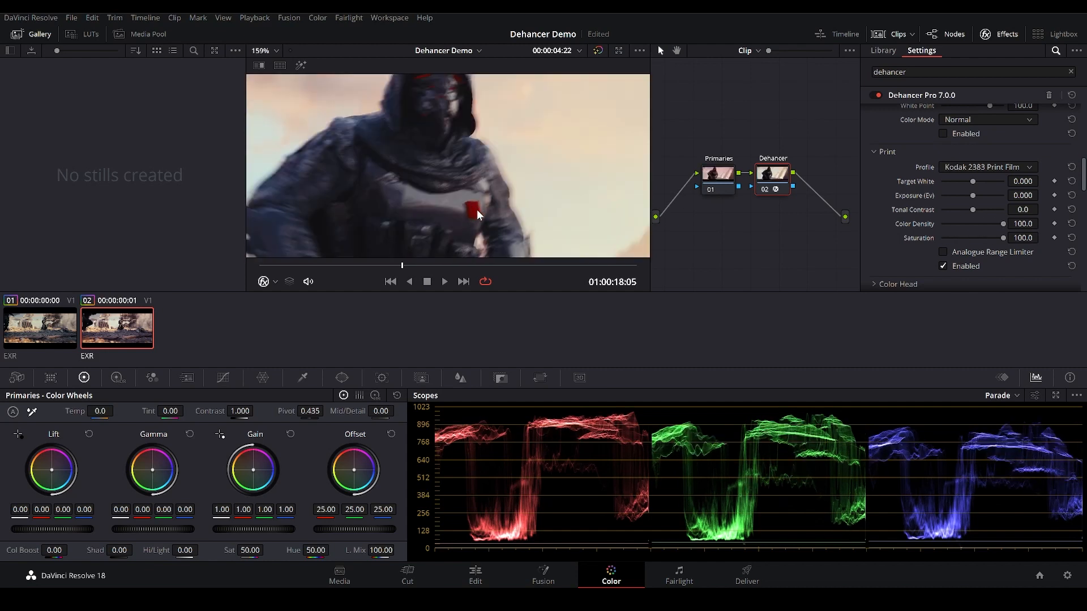
drag(539, 181, 535, 189)
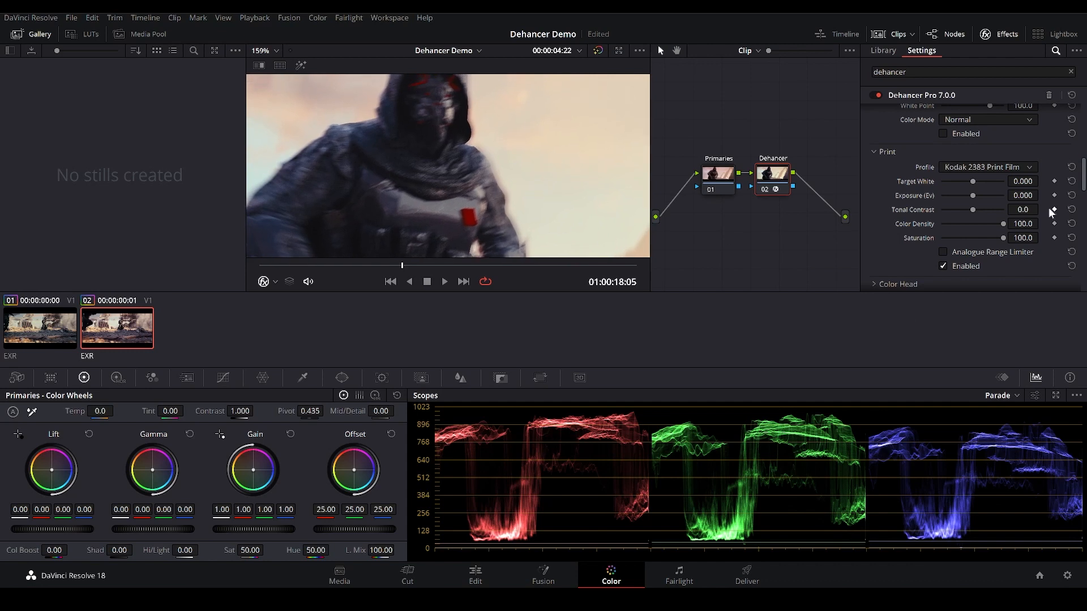
drag(1004, 224, 963, 227)
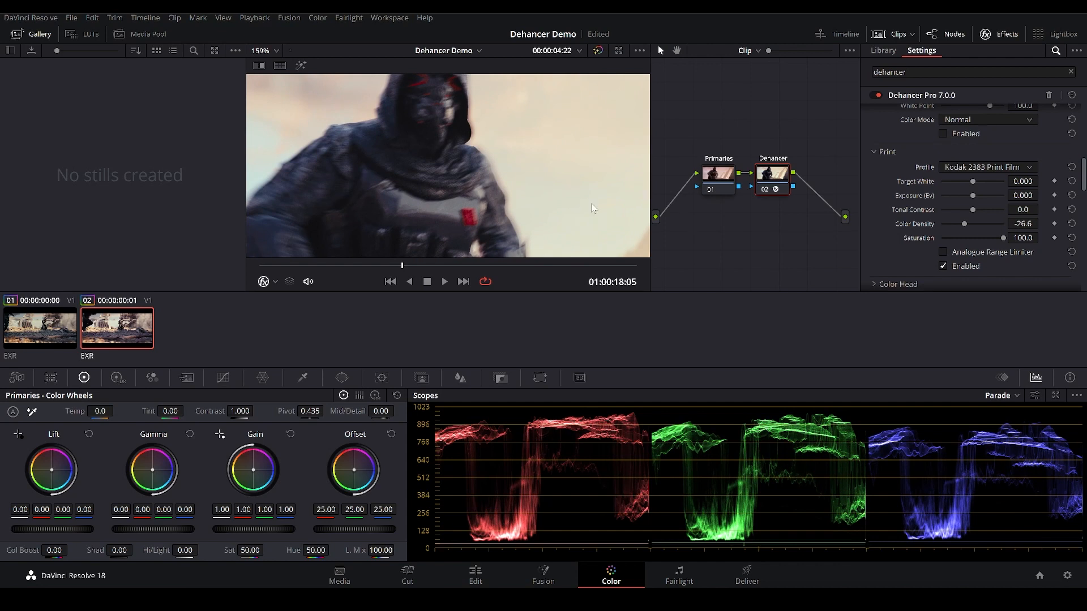
drag(959, 225, 1055, 227)
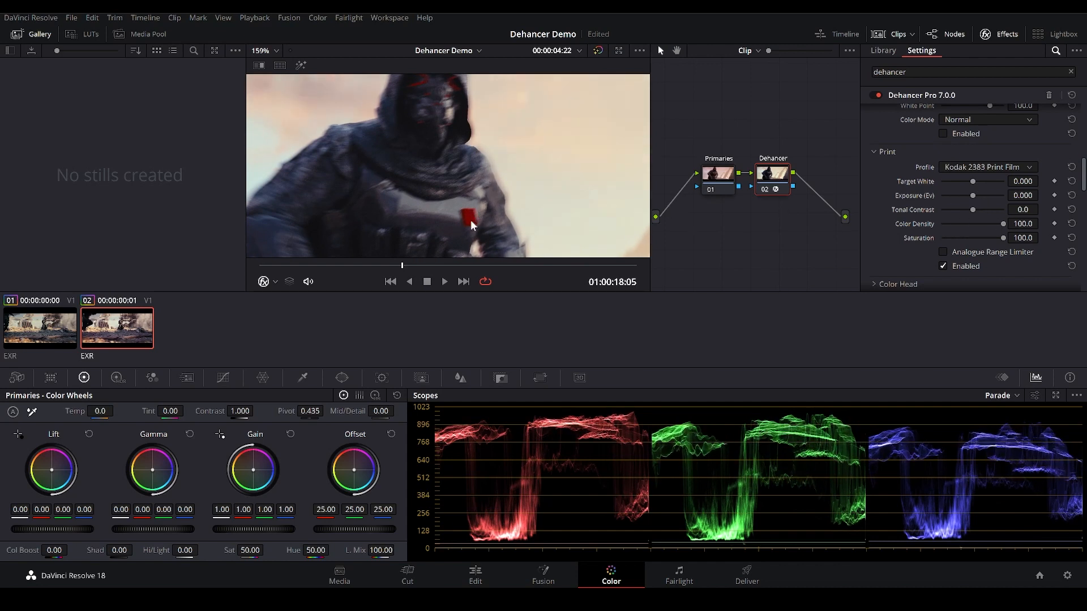
drag(997, 223, 1047, 223)
scroll(547, 178, down, 3)
scroll(547, 164, down, 2)
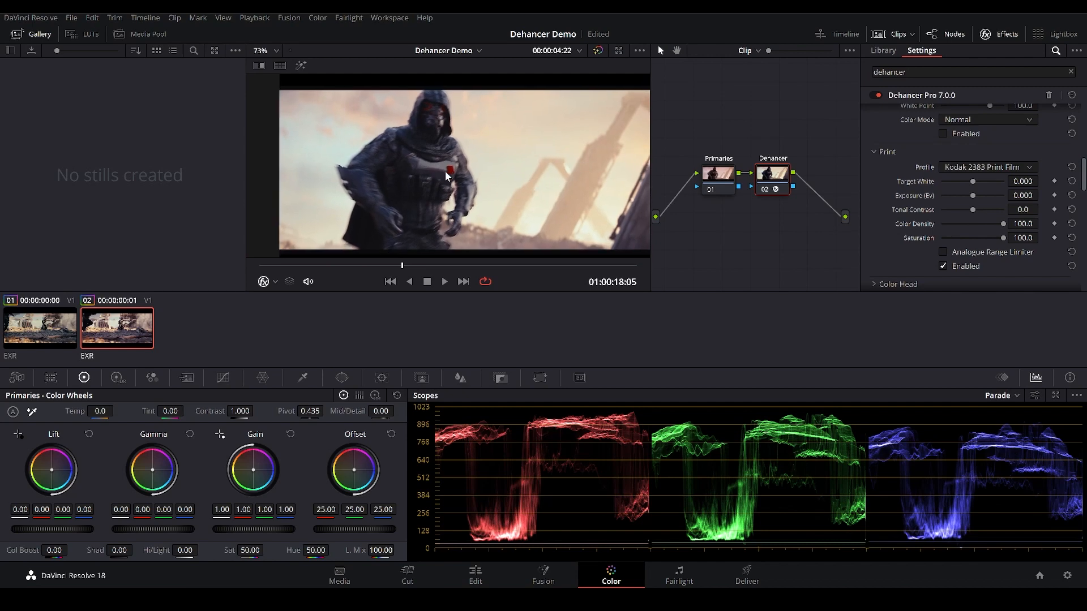
Step: Examine the Color Density effect on the running figure, the aircraft and the hooded character at different frames of the shot
drag(345, 266, 298, 268)
scroll(475, 173, up, 6)
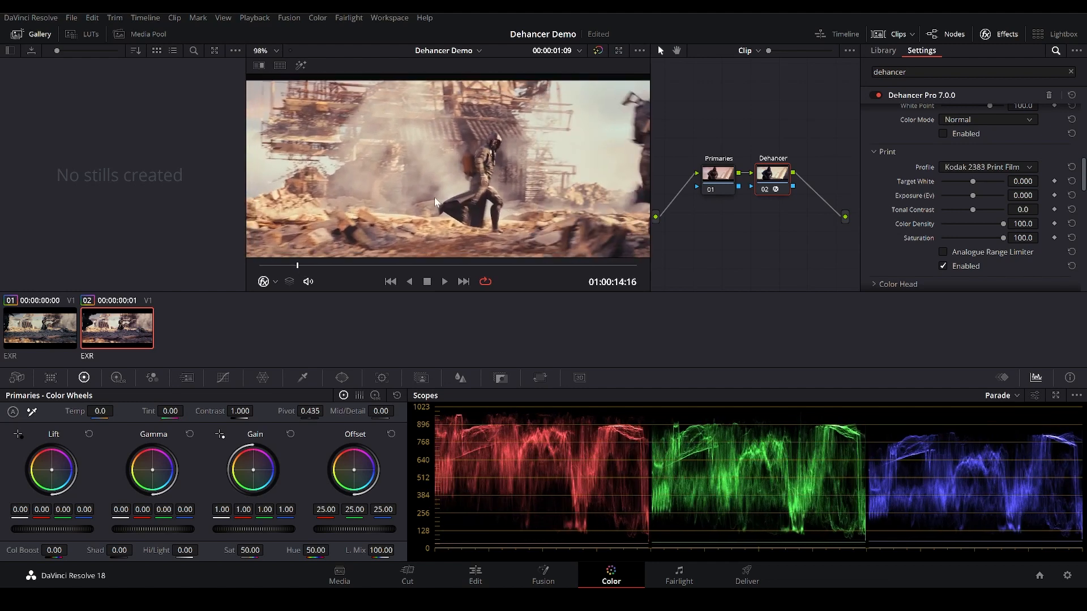
scroll(481, 170, up, 2)
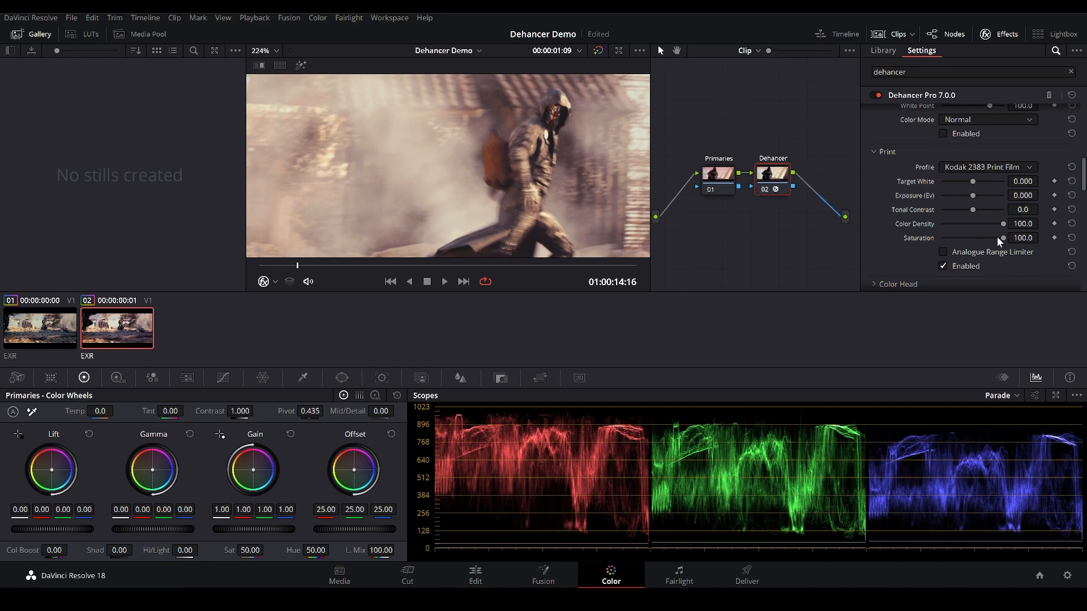
drag(1000, 225, 962, 231)
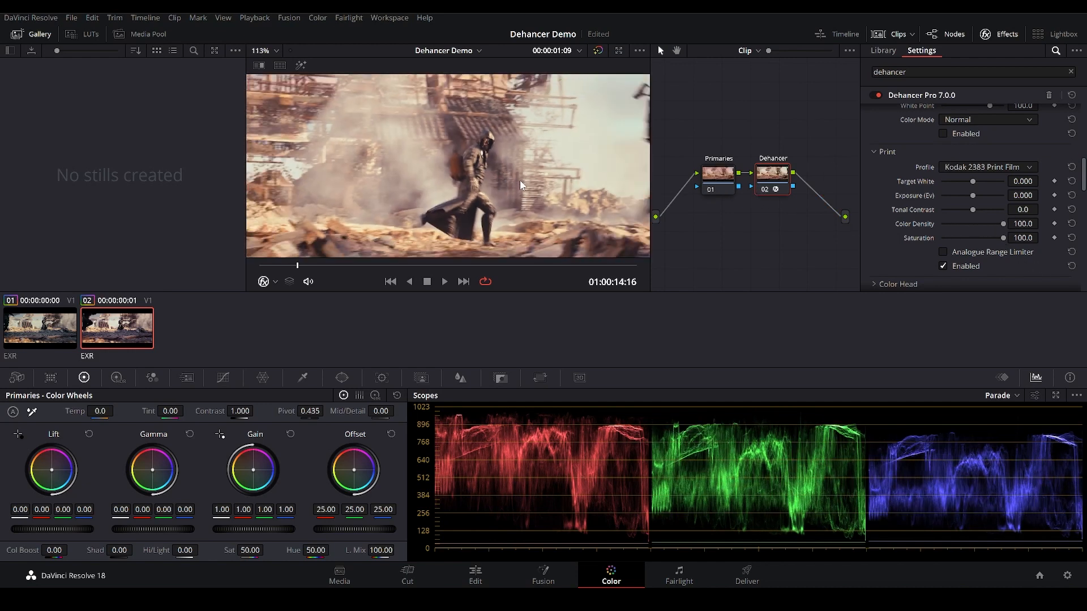
scroll(518, 183, down, 3)
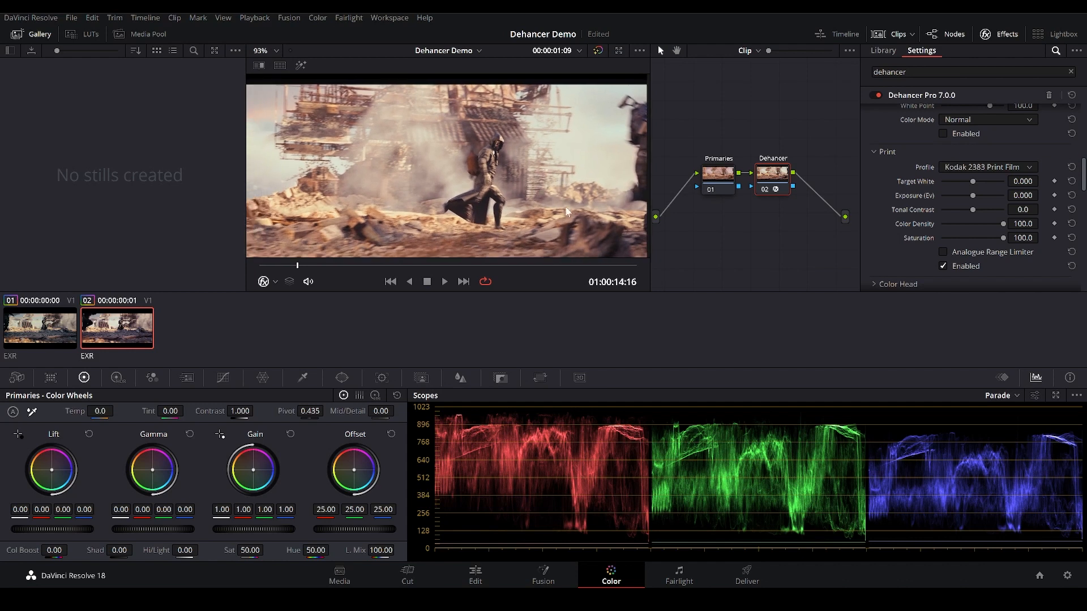
drag(476, 265, 509, 266)
scroll(567, 188, down, 1)
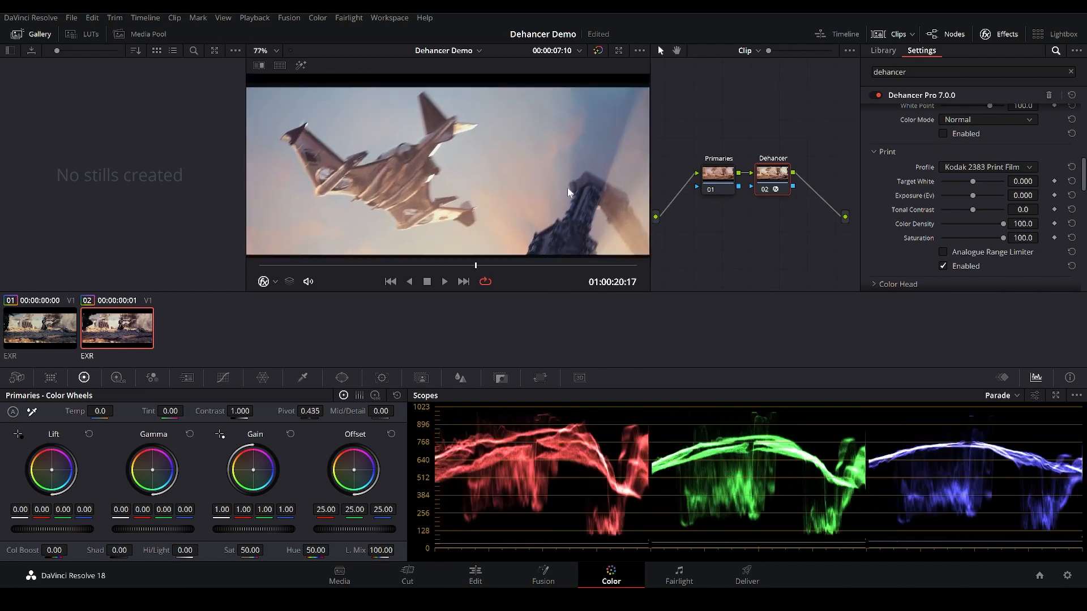
scroll(567, 188, down, 2)
mouse_move(419, 265)
mouse_down()
mouse_move(434, 264)
mouse_move(425, 275)
mouse_move(401, 266)
mouse_up()
scroll(450, 191, up, 1)
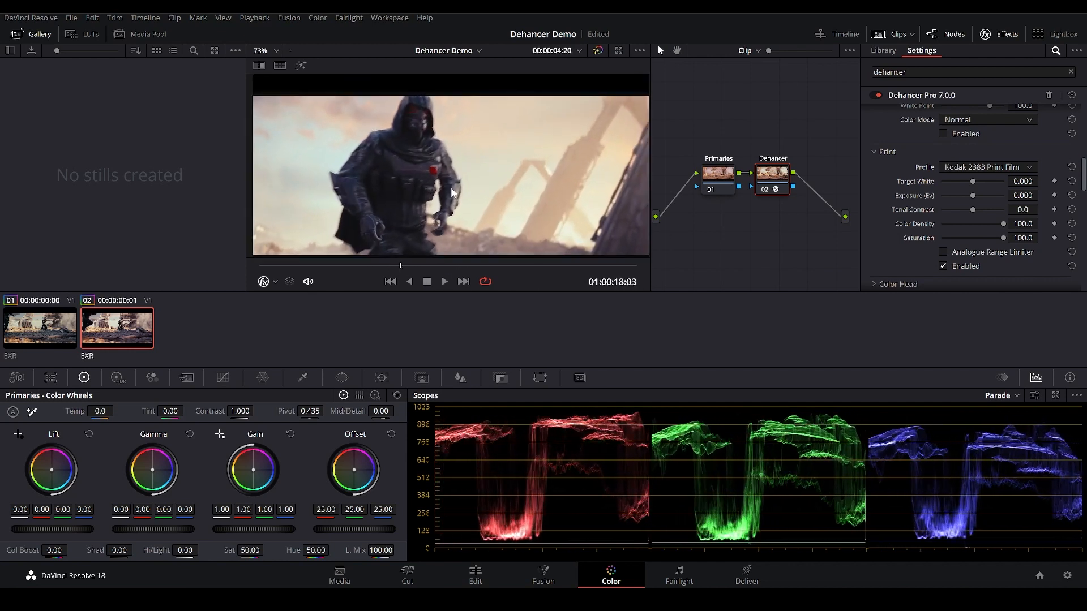
Step: Test the print's Saturation, keep it at 100.0, and enable the Analogue Range Limiter
drag(1002, 239, 1059, 249)
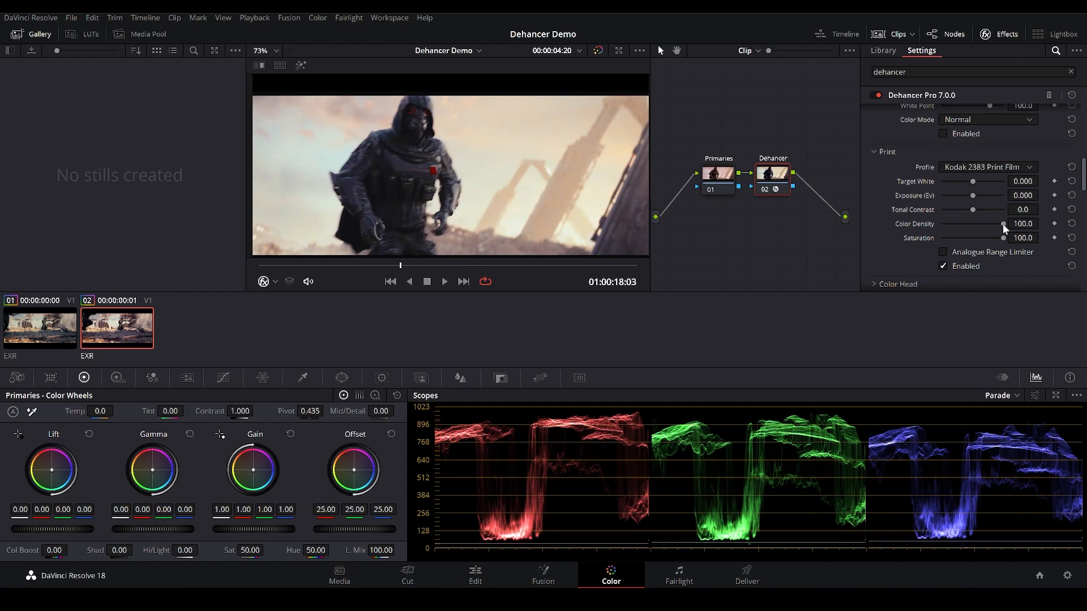
click(943, 252)
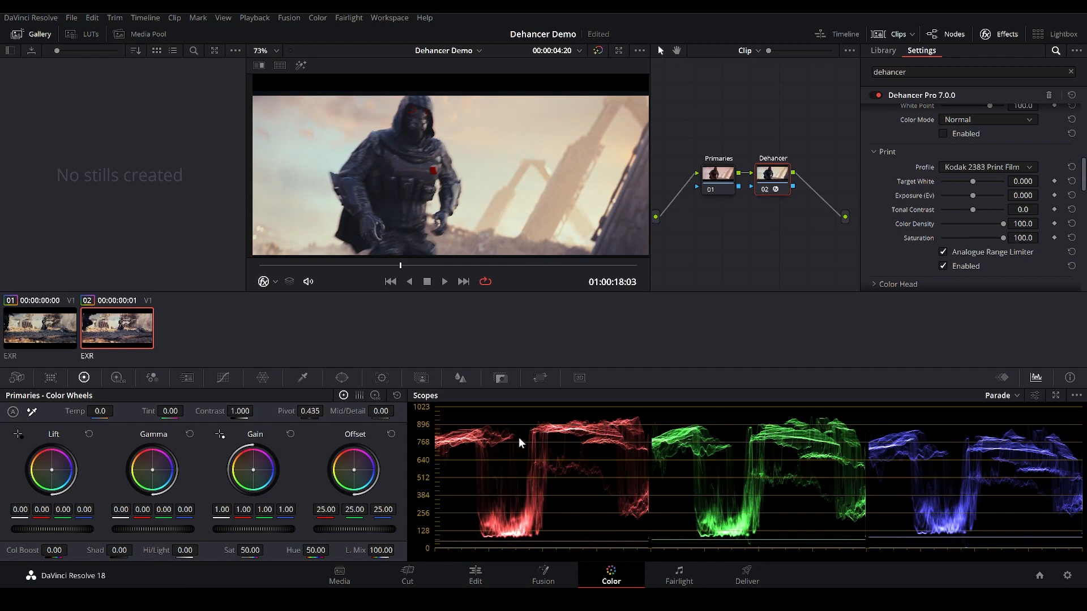
Step: Set the print's Tonal Contrast to 3.1, review the shot full screen at several frames, and save the project
key(space)
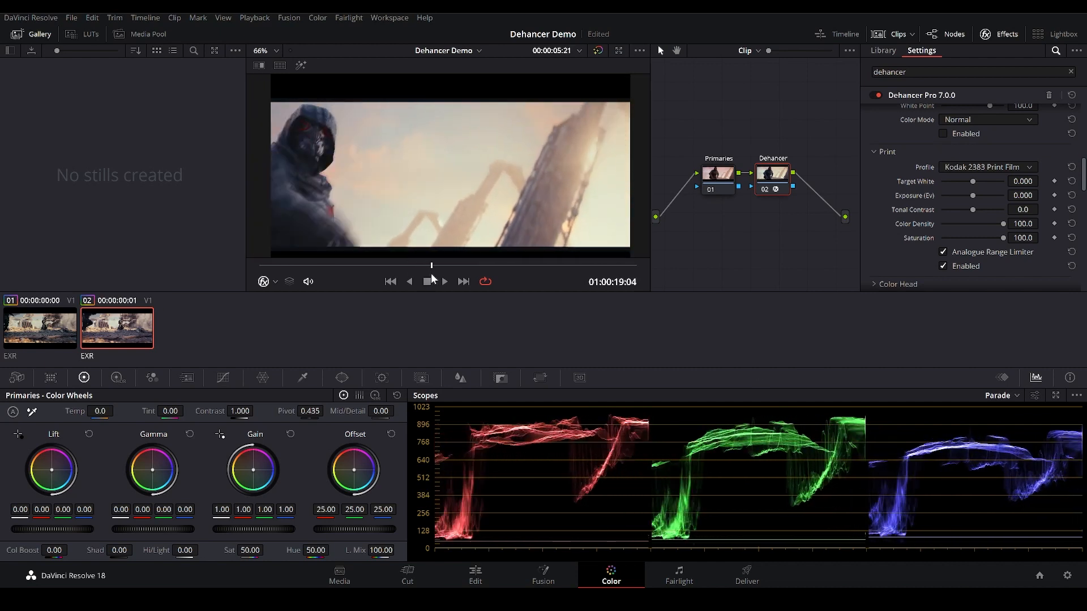
click(427, 280)
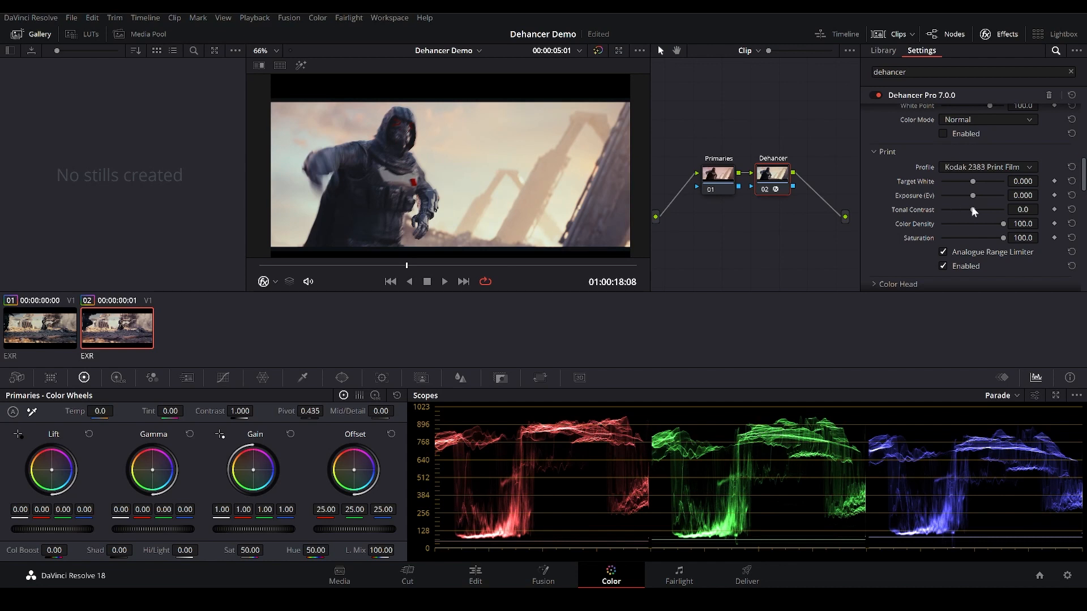
drag(974, 209, 1008, 209)
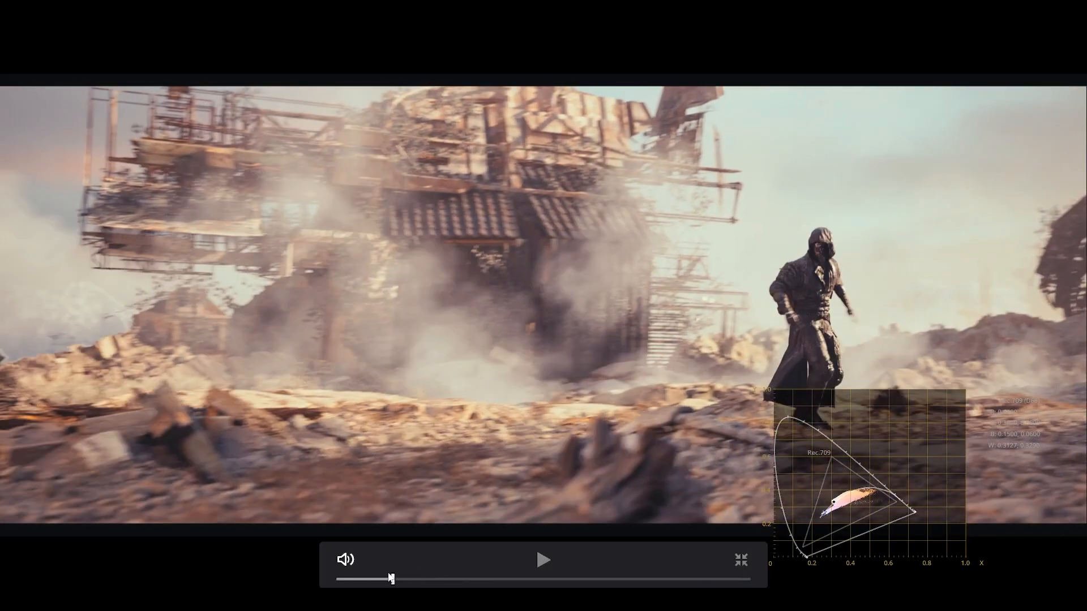
drag(390, 579, 494, 562)
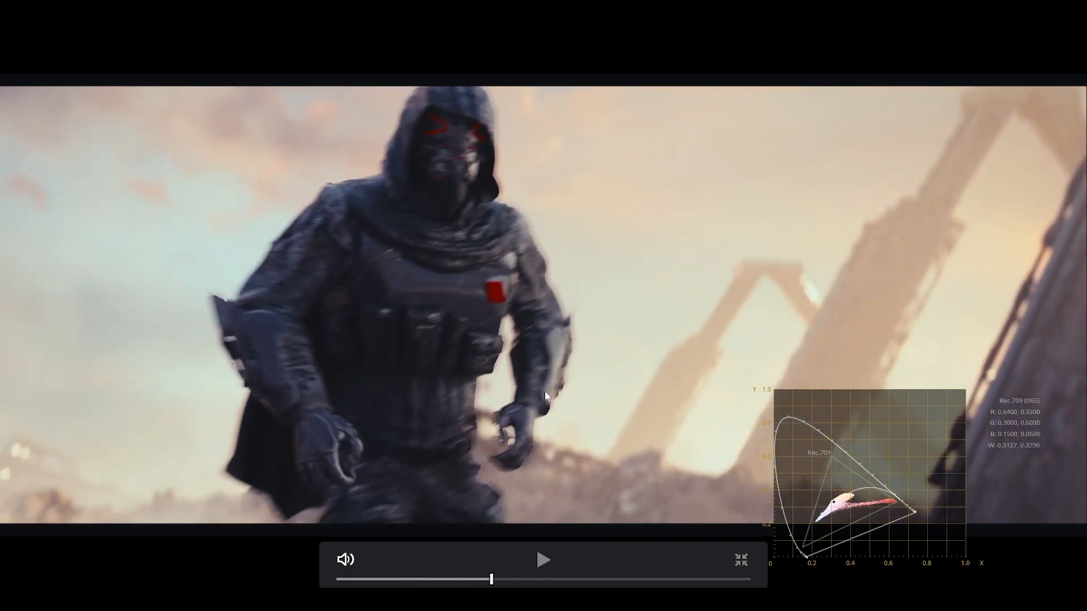
key(Escape)
scroll(1085, 183, down, 1)
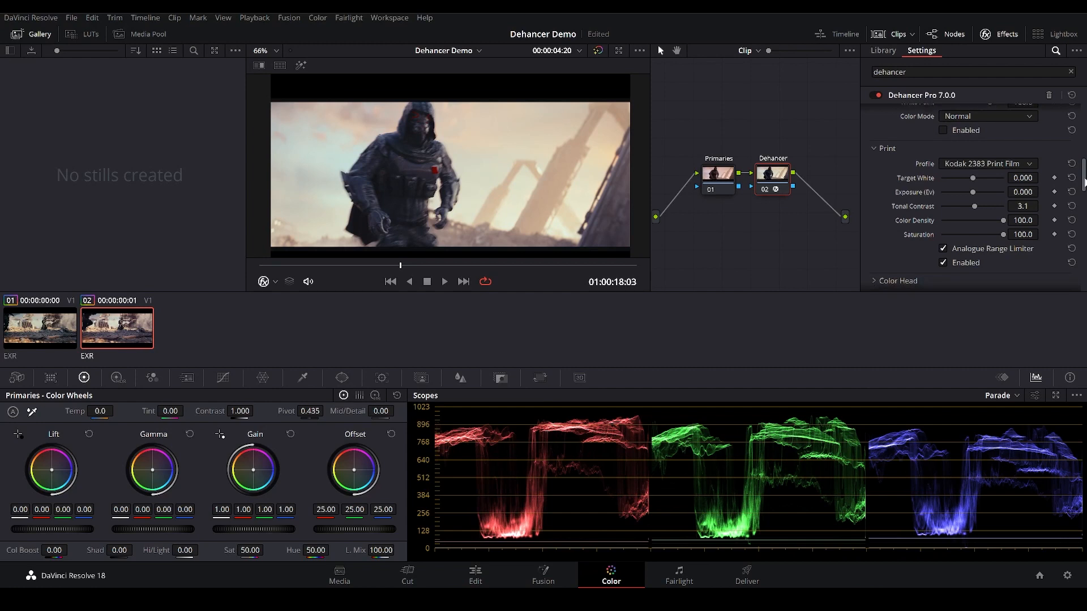
scroll(905, 202, down, 3)
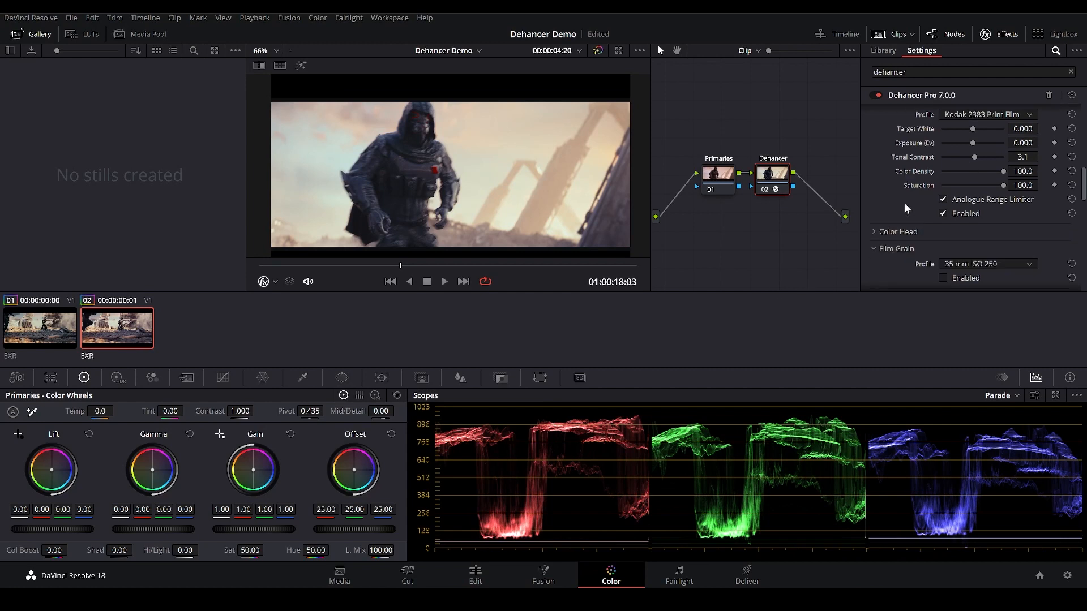
key(ctrl+s)
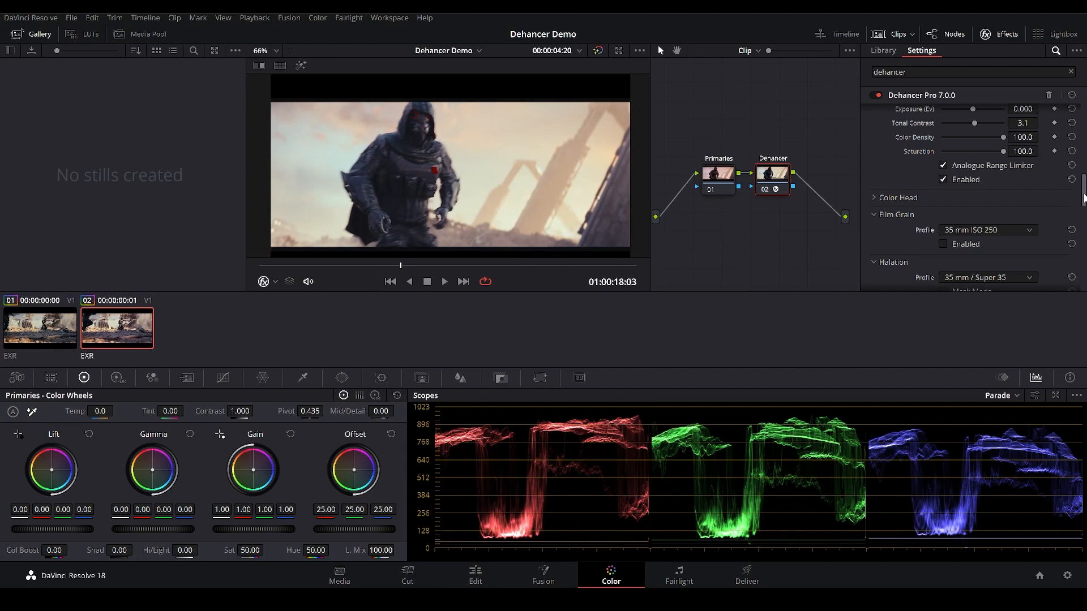
Step: Set the Color Head to Yellow-Blue -1.8, Magenta-Green 4.4 and Cyan-Red -3.6, and compare the image with it disabled and enabled
click(872, 198)
scroll(1023, 203, down, 3)
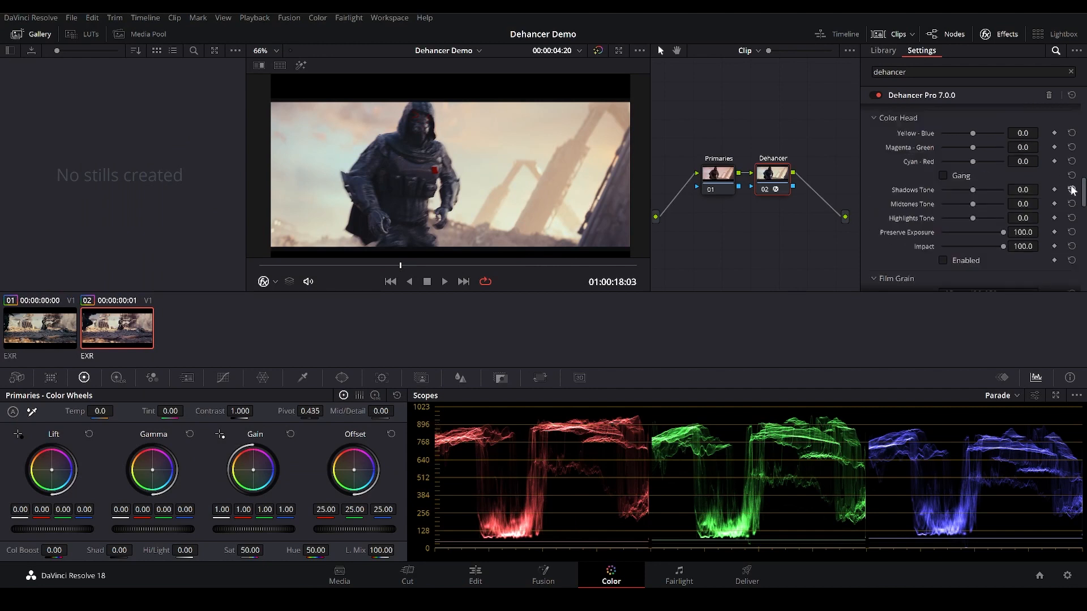
mouse_move(1030, 132)
mouse_down()
mouse_move(962, 132)
mouse_move(1042, 134)
mouse_up()
mouse_move(1017, 147)
mouse_down()
mouse_move(1035, 147)
mouse_move(1003, 161)
mouse_move(1041, 161)
mouse_move(1016, 169)
mouse_up()
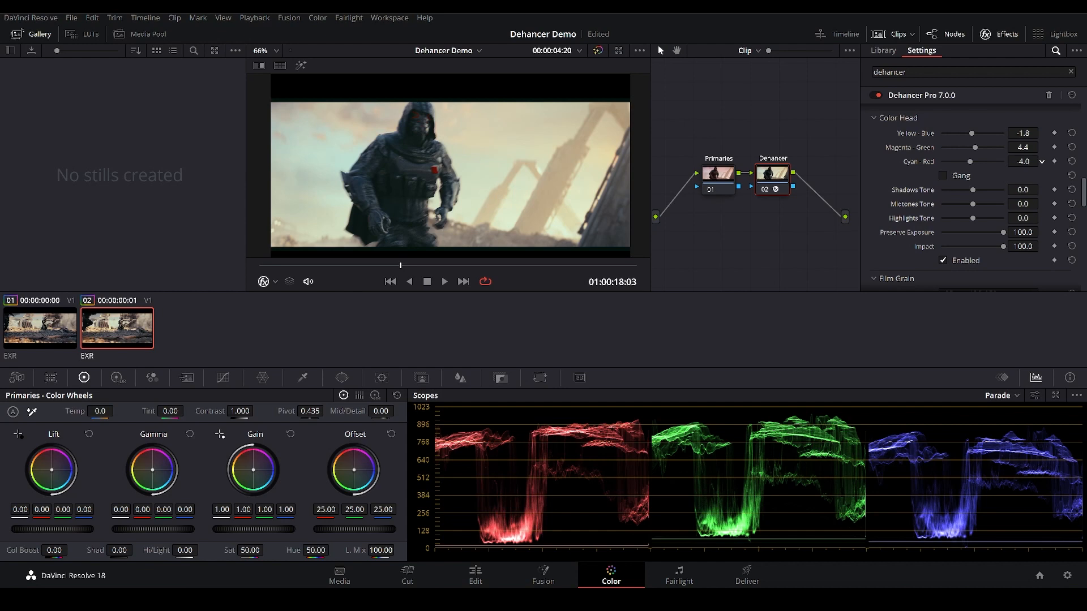
click(942, 260)
click(942, 260)
click(942, 260)
click(943, 260)
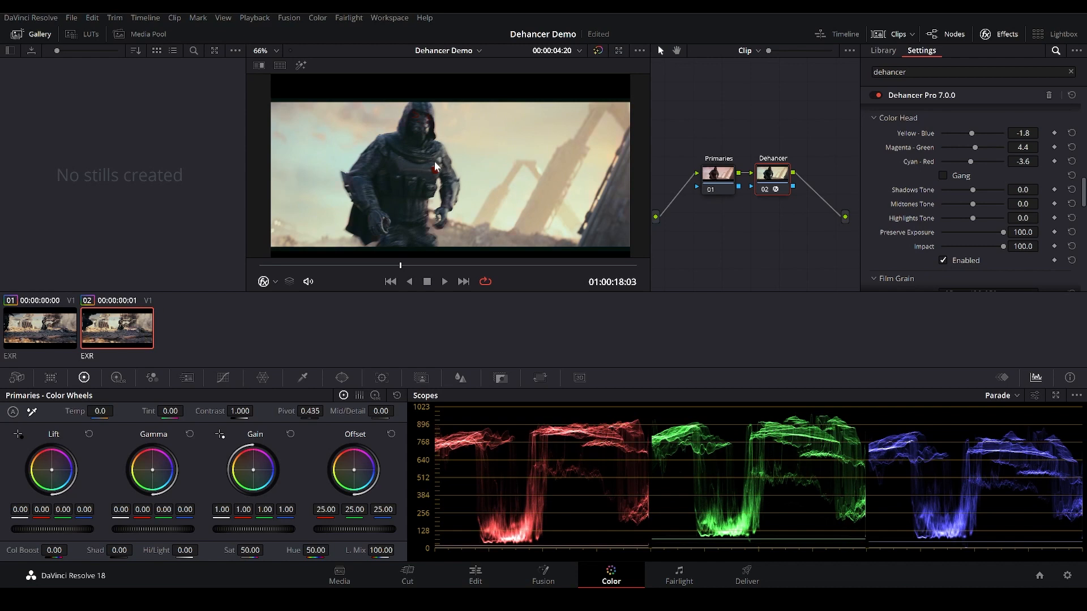
Step: Set the Color Head's Shadows Tone to 2.0, and test Midtones Tone and Highlights Tone before resetting both to 0.0
drag(943, 189, 1061, 215)
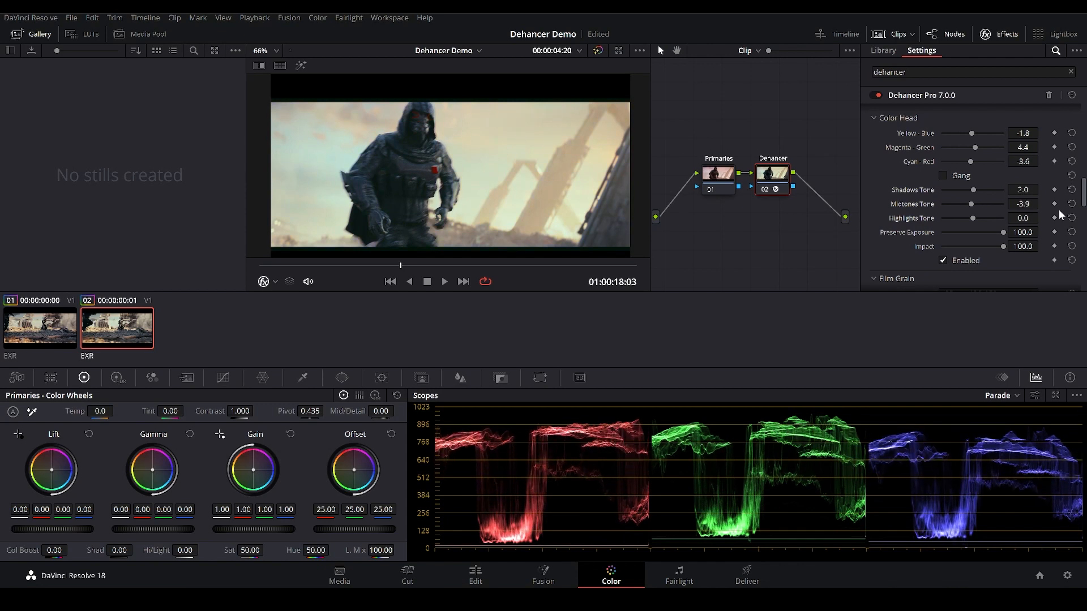
click(1072, 204)
drag(984, 216, 939, 218)
click(1071, 218)
Step: Enable Film Grain with the 35 mm ISO 250 profile, and compare the enlarged image with the grain off and on
scroll(910, 209, down, 3)
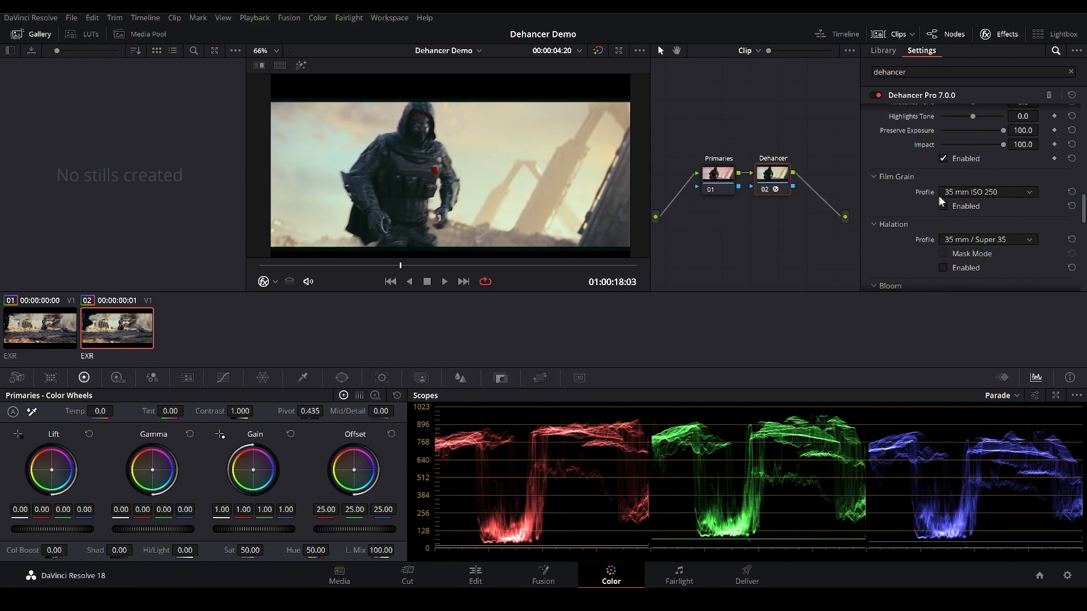
scroll(905, 208, down, 5)
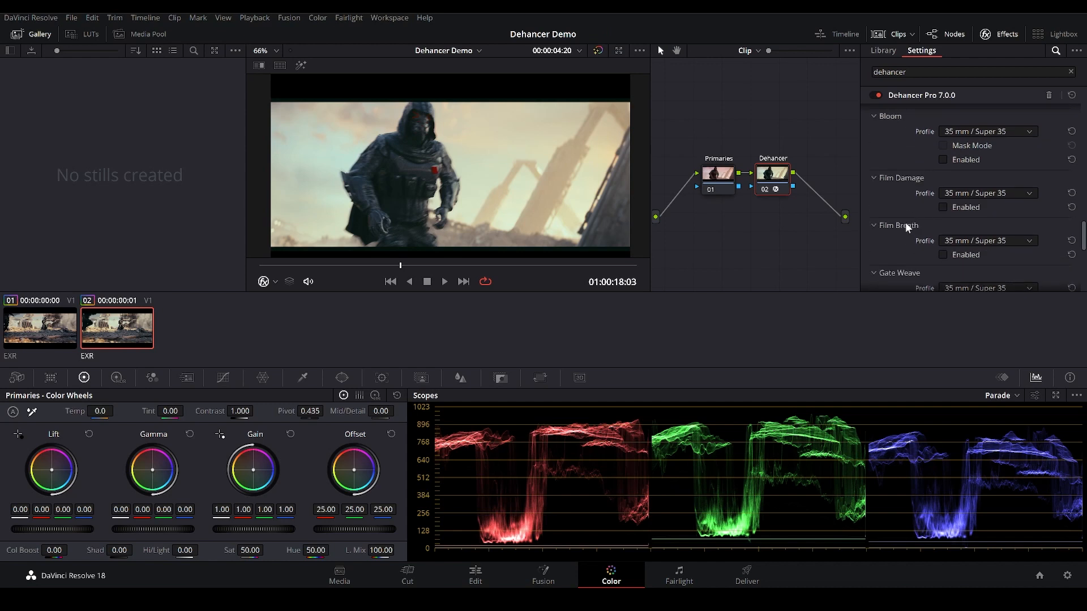
scroll(904, 239, down, 1)
scroll(910, 240, down, 2)
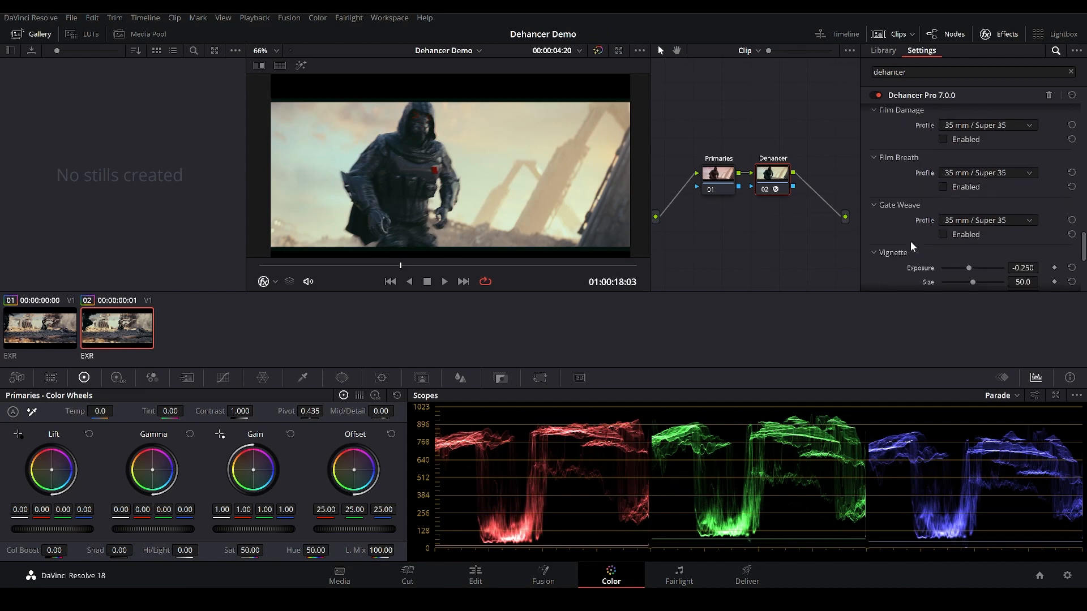
scroll(910, 238, up, 6)
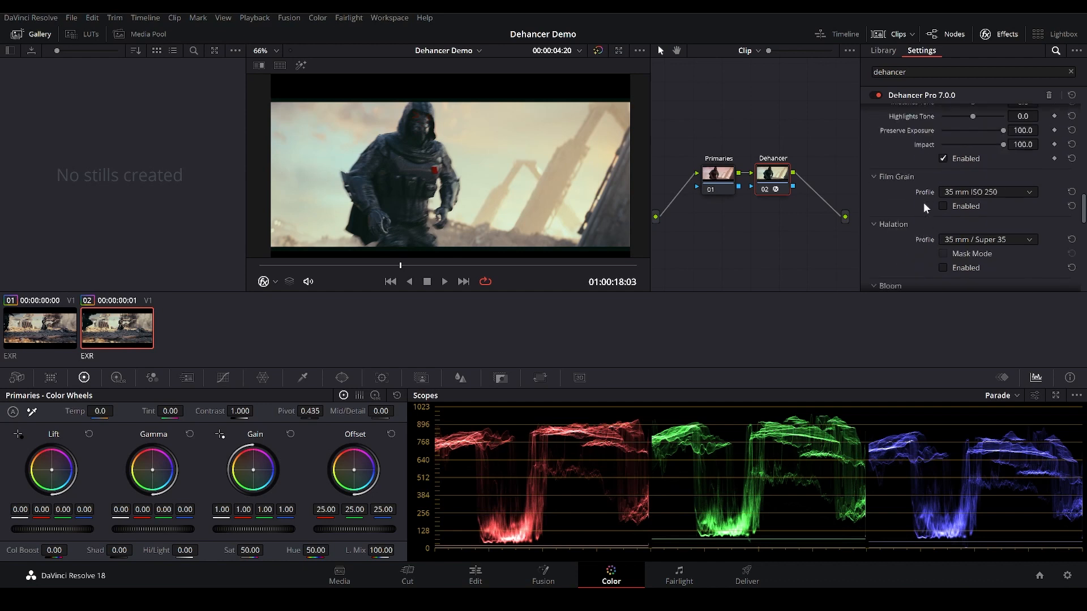
click(942, 206)
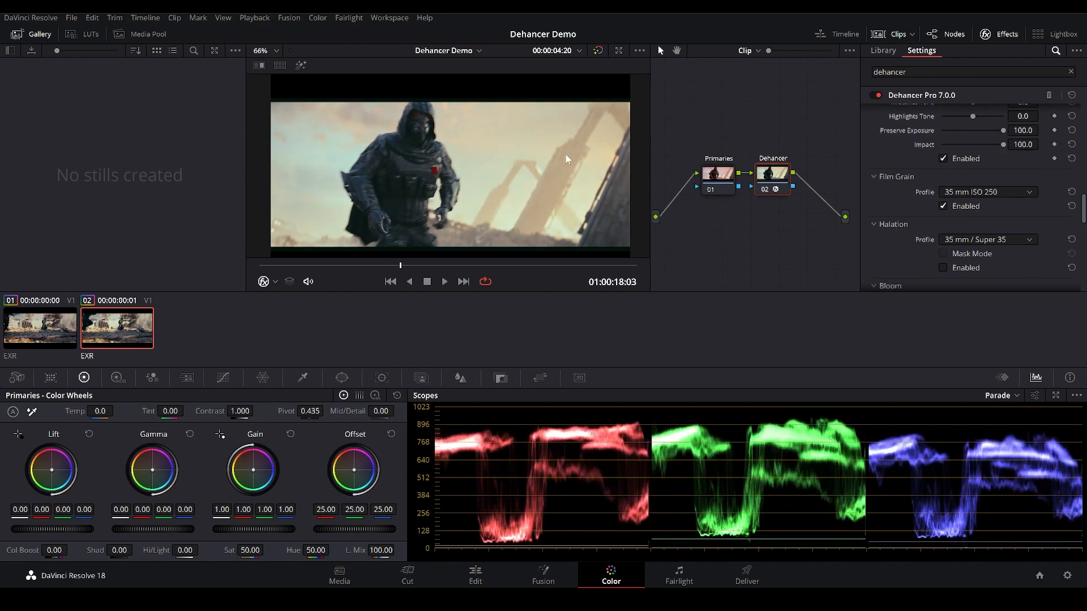
scroll(581, 159, up, 5)
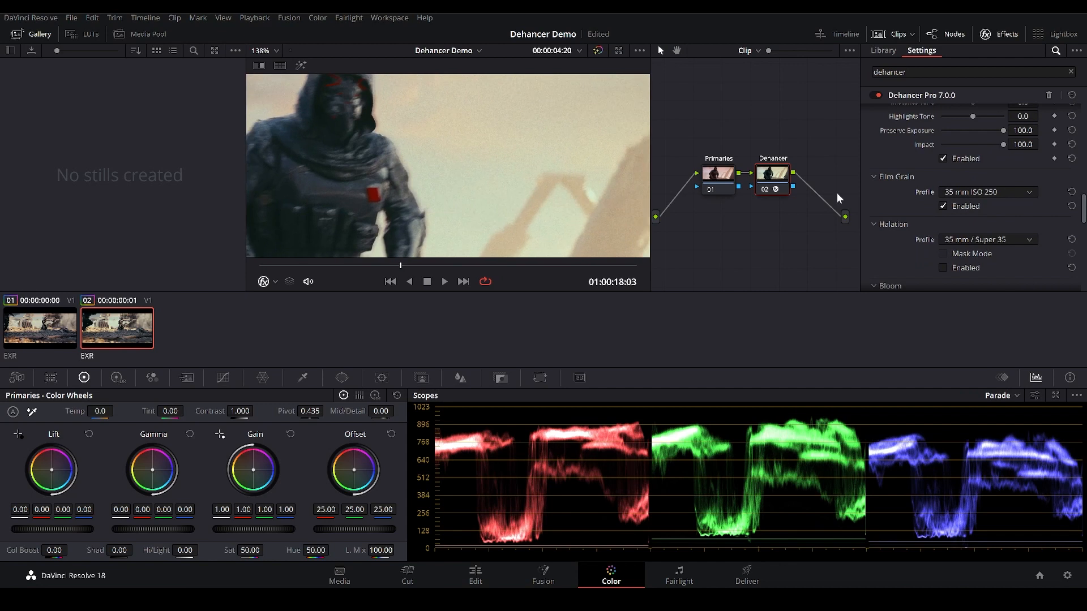
click(942, 207)
click(942, 207)
scroll(579, 143, down, 3)
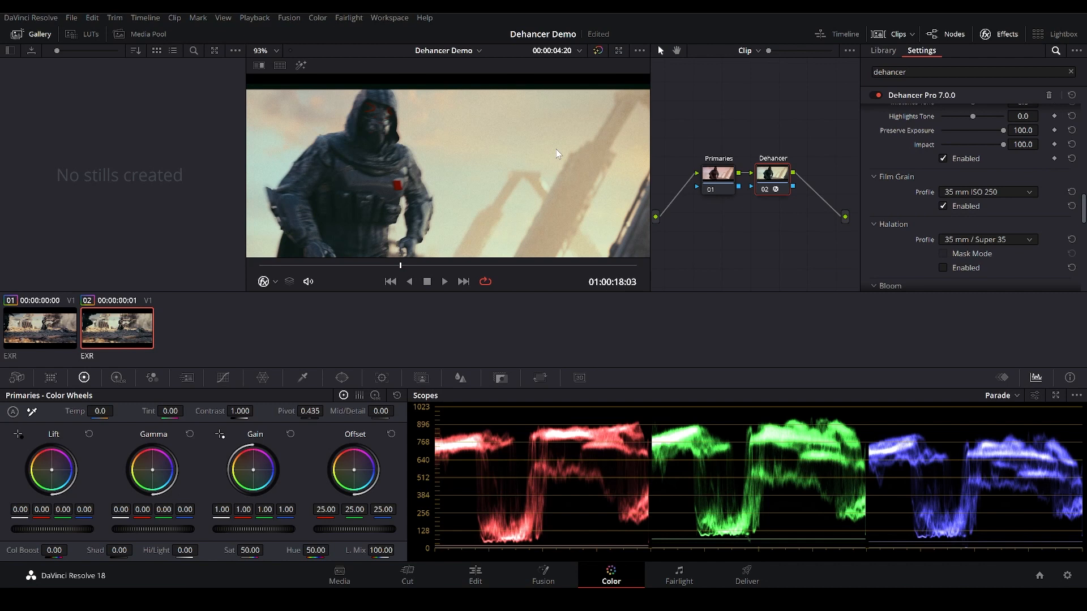
Step: Examine the 35 mm ISO 250 grain on the hooded character and the sky at several magnifications
scroll(555, 148, down, 2)
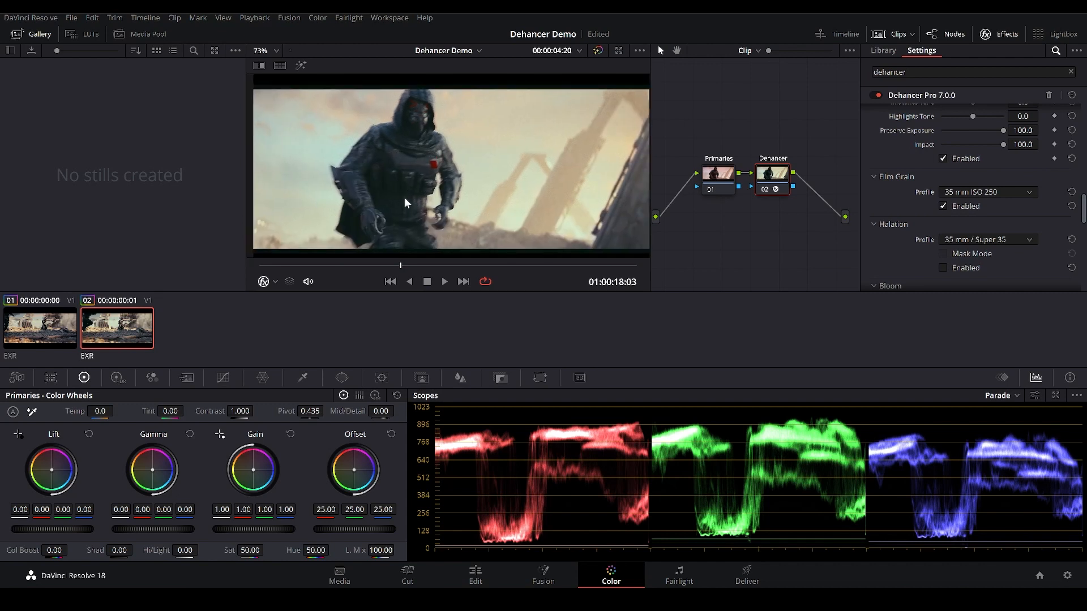
scroll(382, 168, up, 2)
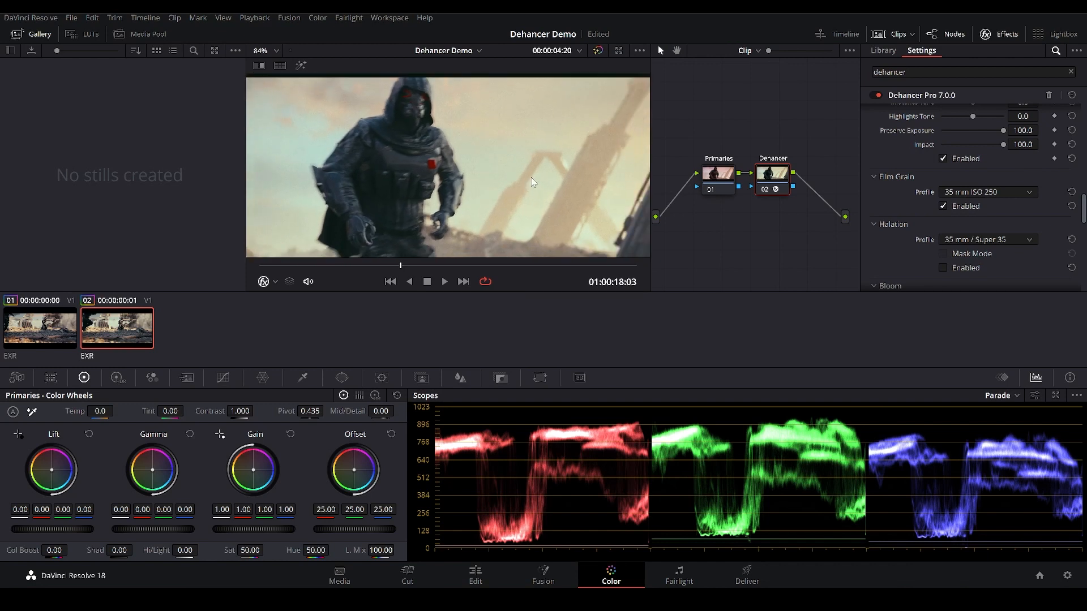
scroll(528, 175, down, 2)
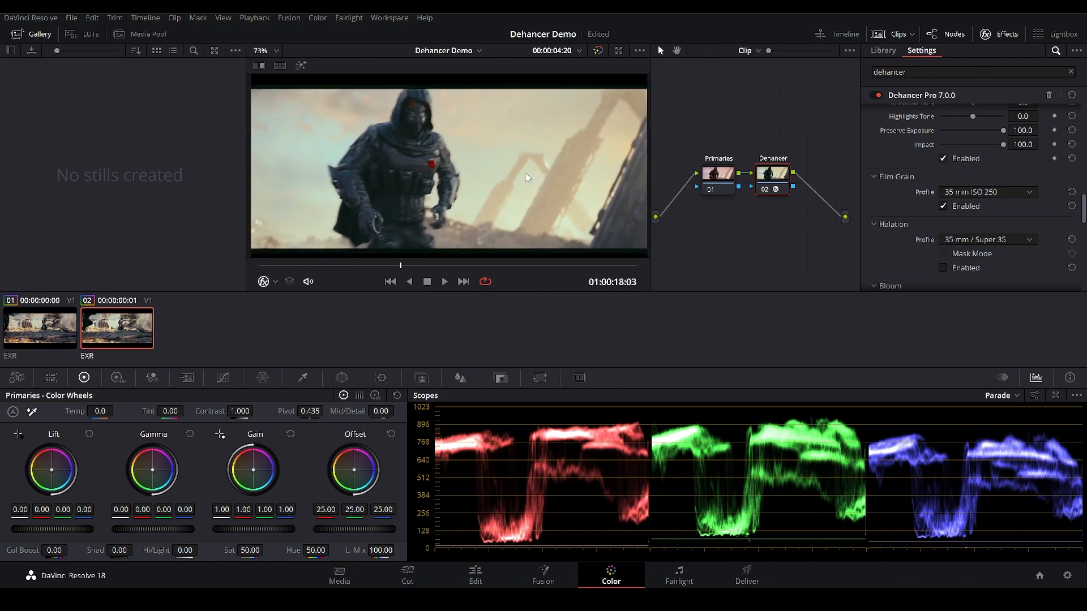
scroll(481, 152, up, 1)
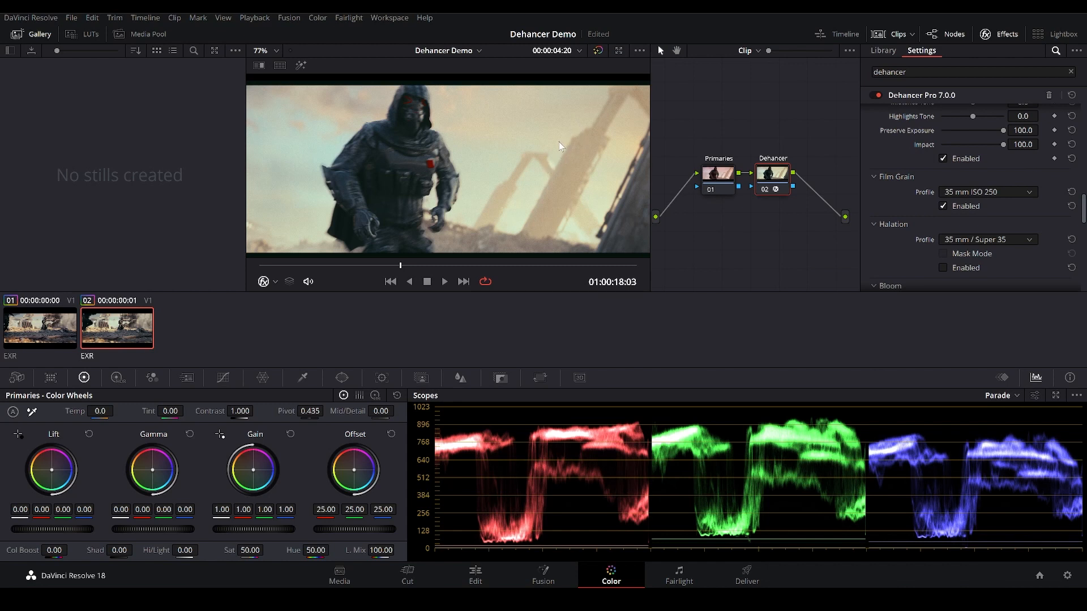
scroll(566, 141, up, 5)
scroll(501, 144, down, 6)
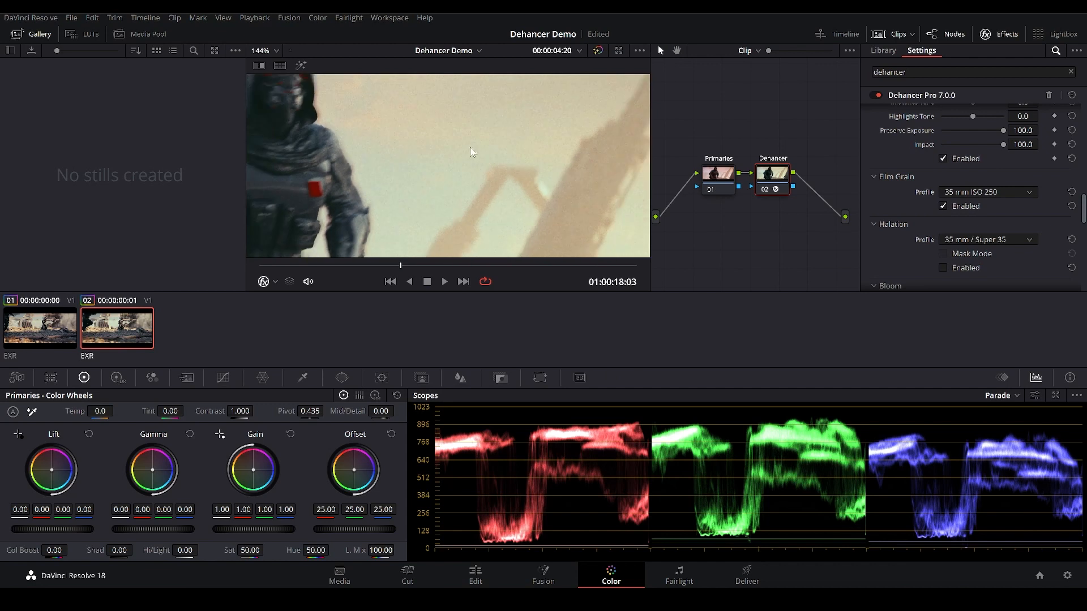
scroll(460, 151, up, 3)
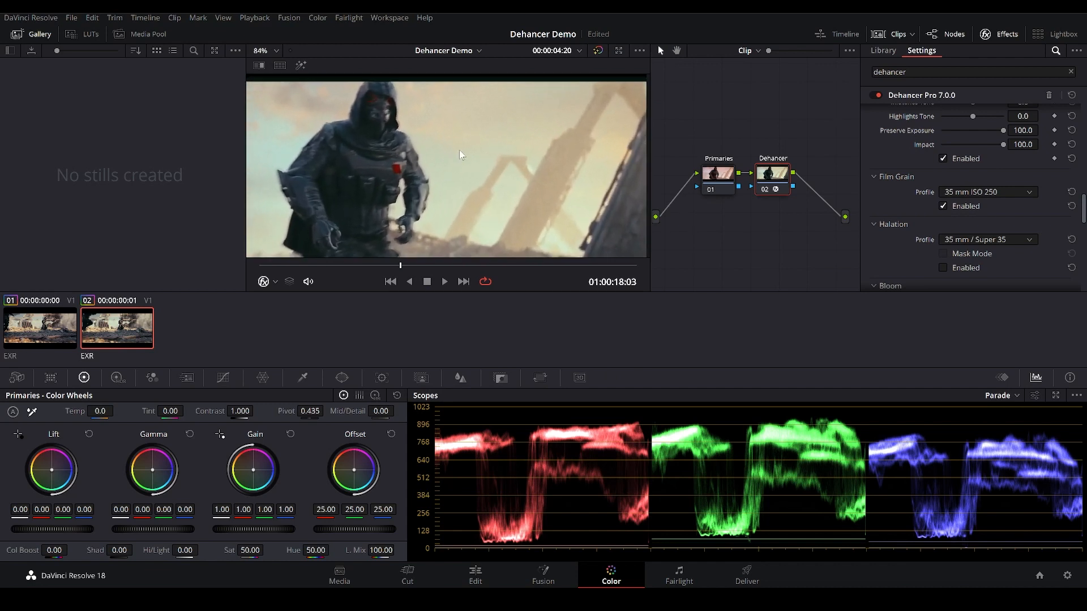
scroll(444, 145, down, 3)
scroll(460, 153, up, 2)
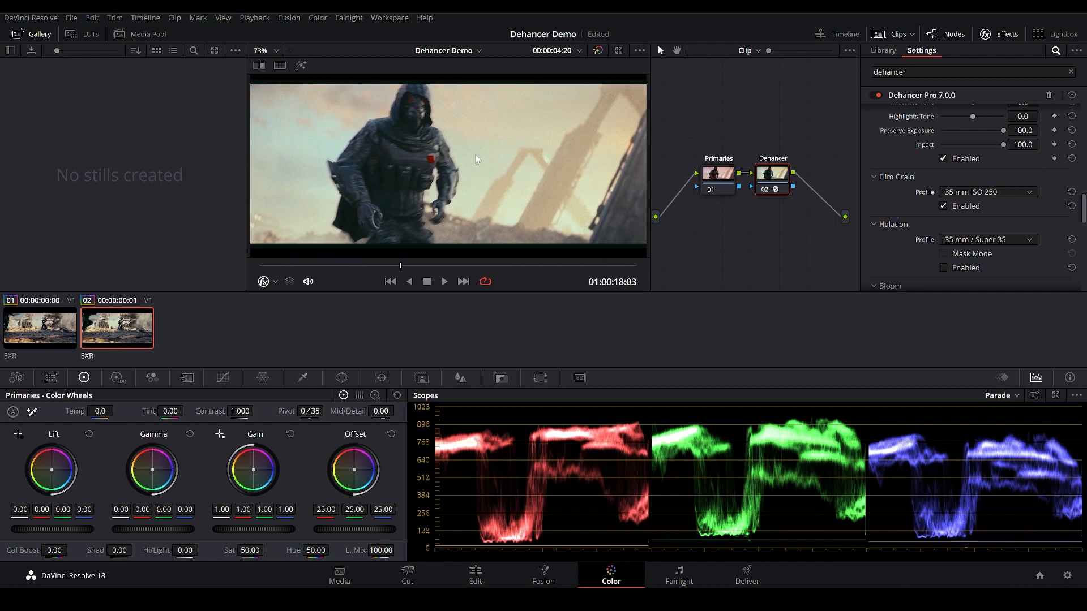
scroll(474, 155, up, 2)
Step: Try the 8 mm ISO 500 Film Grain profile and inspect its grain close up on the hooded character and sky
click(999, 192)
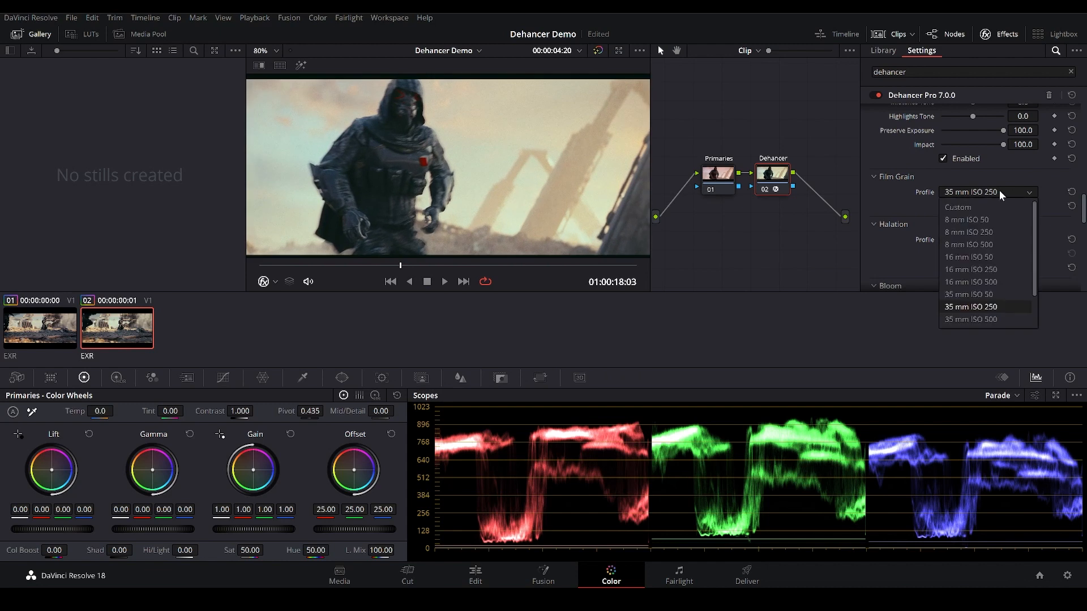
click(974, 219)
scroll(546, 168, up, 5)
drag(447, 206, 440, 213)
scroll(997, 197, down, 1)
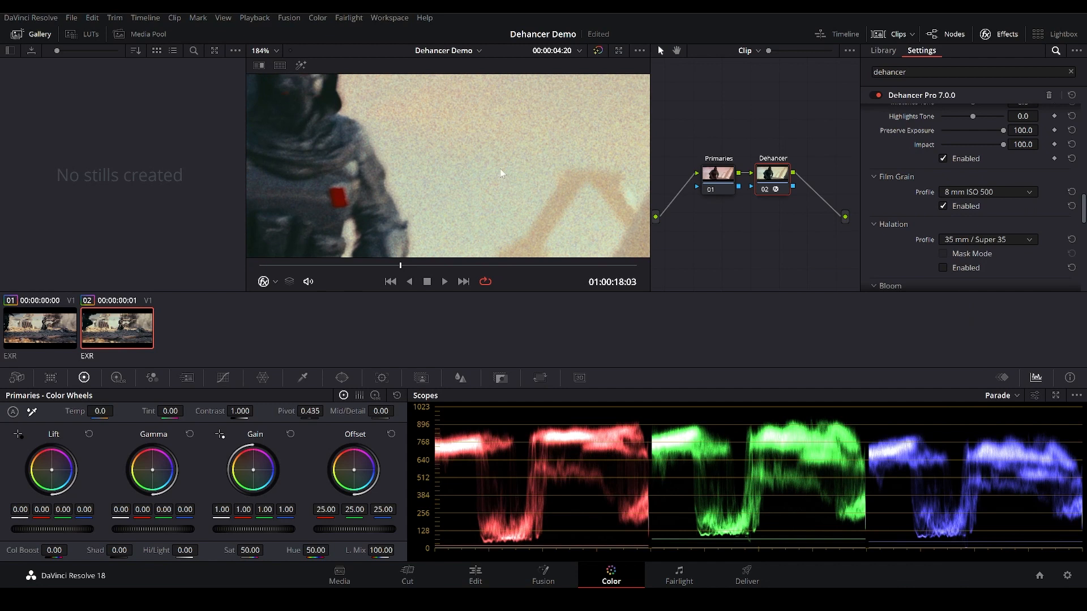
scroll(495, 162, down, 5)
scroll(477, 144, up, 2)
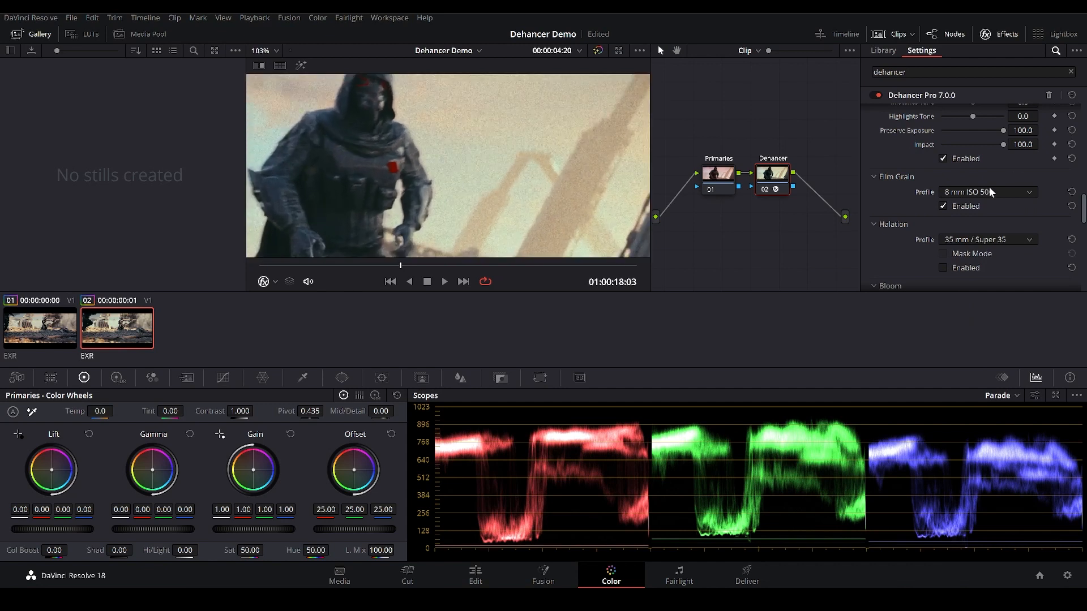
Step: Compare the 16 mm ISO 500, 35 mm ISO 500 and 65 mm ISO 500 Film Grain profiles on the enlarged image
click(991, 192)
click(976, 284)
click(969, 195)
scroll(969, 290, down, 2)
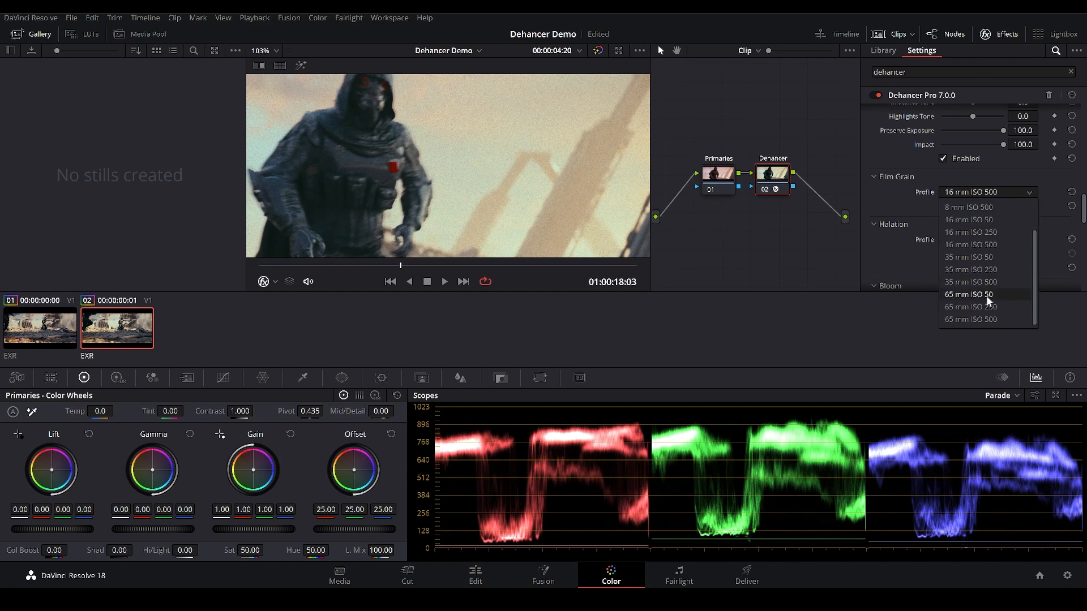
click(987, 298)
click(979, 191)
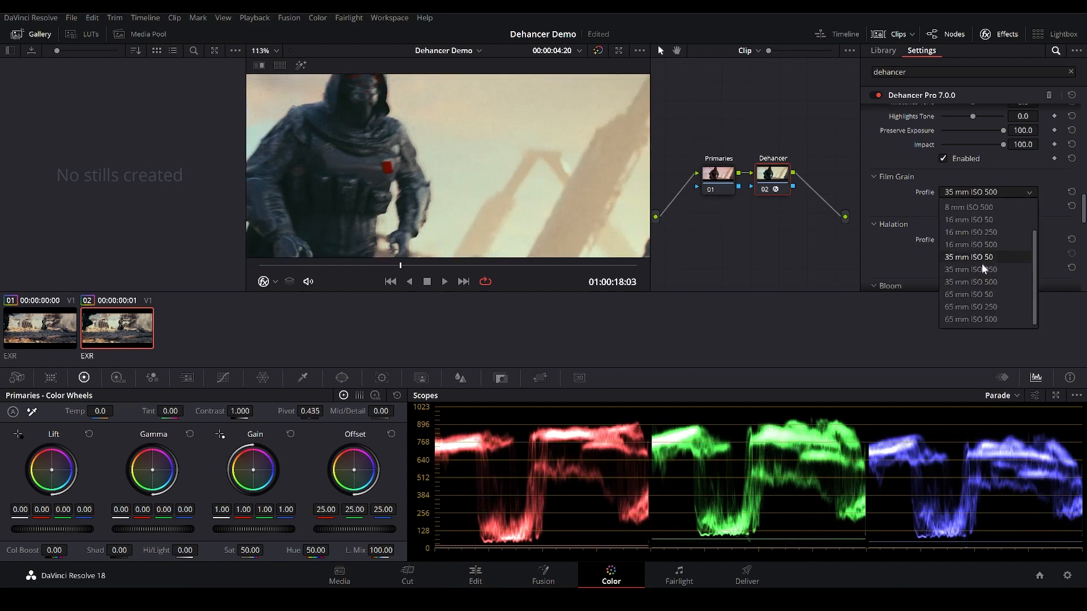
click(993, 318)
scroll(510, 145, up, 5)
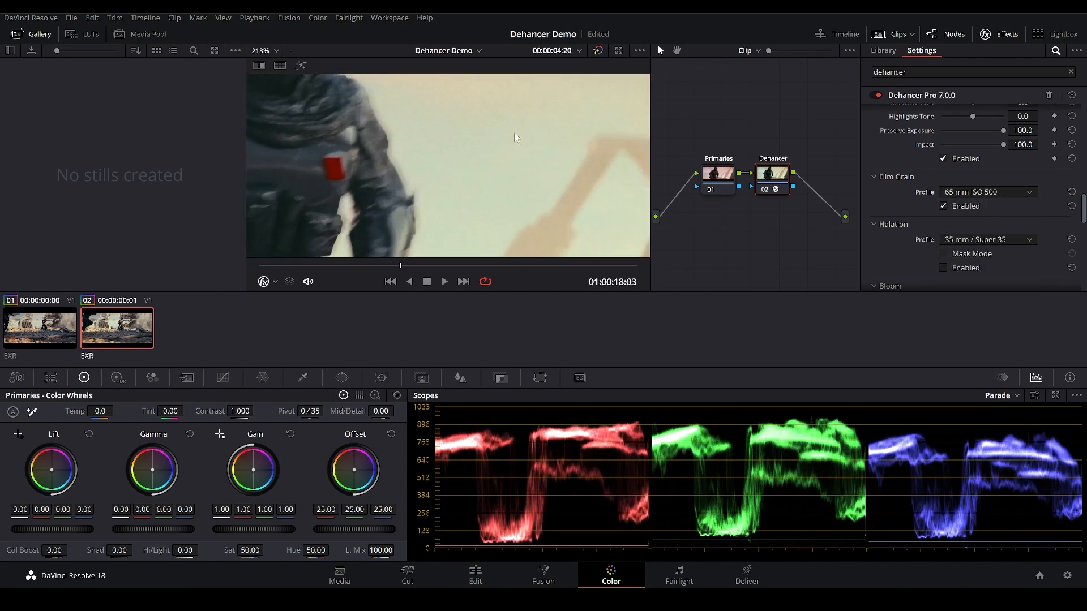
Step: Try the 65 mm ISO 50 Film Grain profile and inspect the fine grain in the sky close up
click(971, 193)
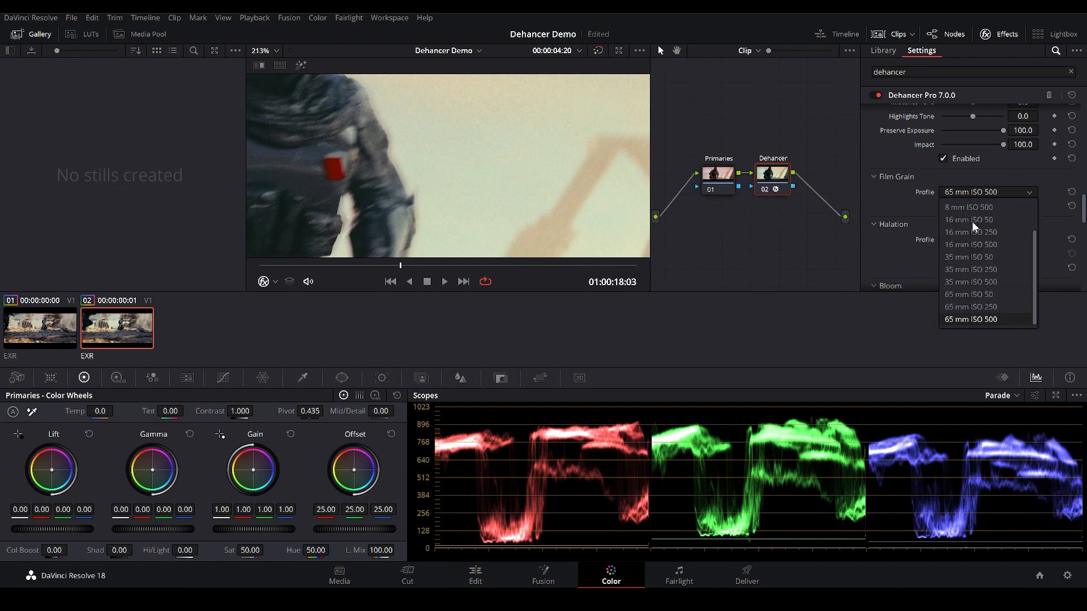
click(974, 296)
scroll(542, 130, up, 3)
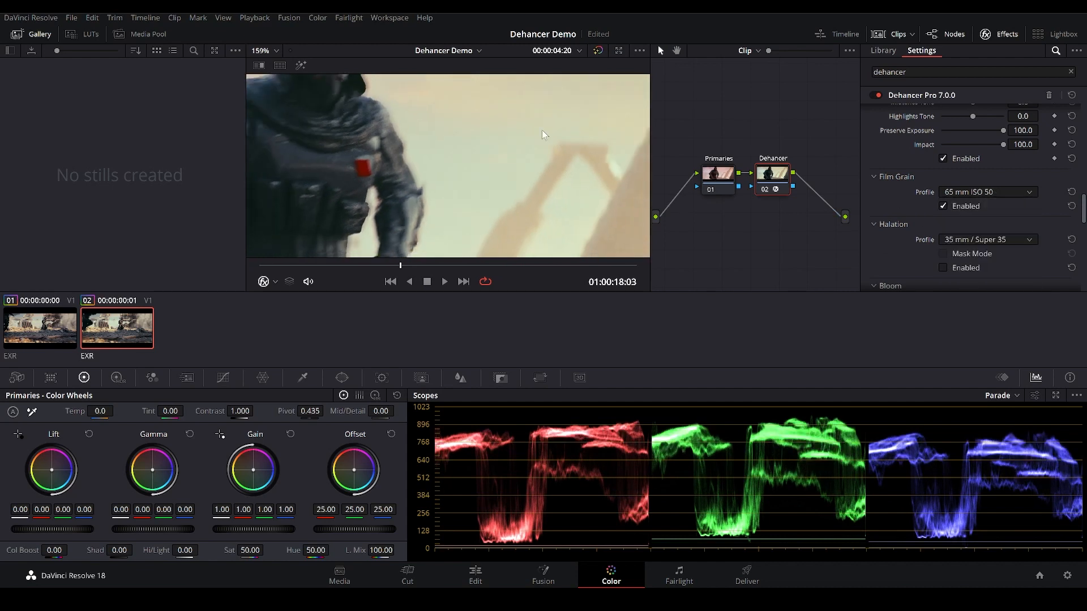
scroll(522, 199, down, 2)
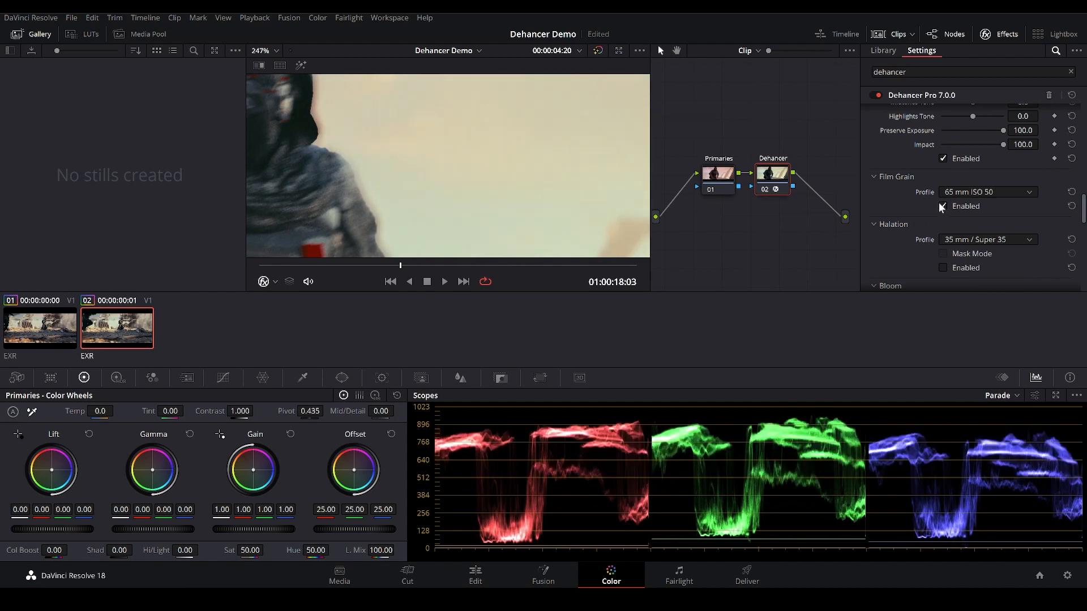
Step: Set the Film Grain profile to 35 mm ISO 250 after comparing it with 35 mm ISO 50
click(973, 195)
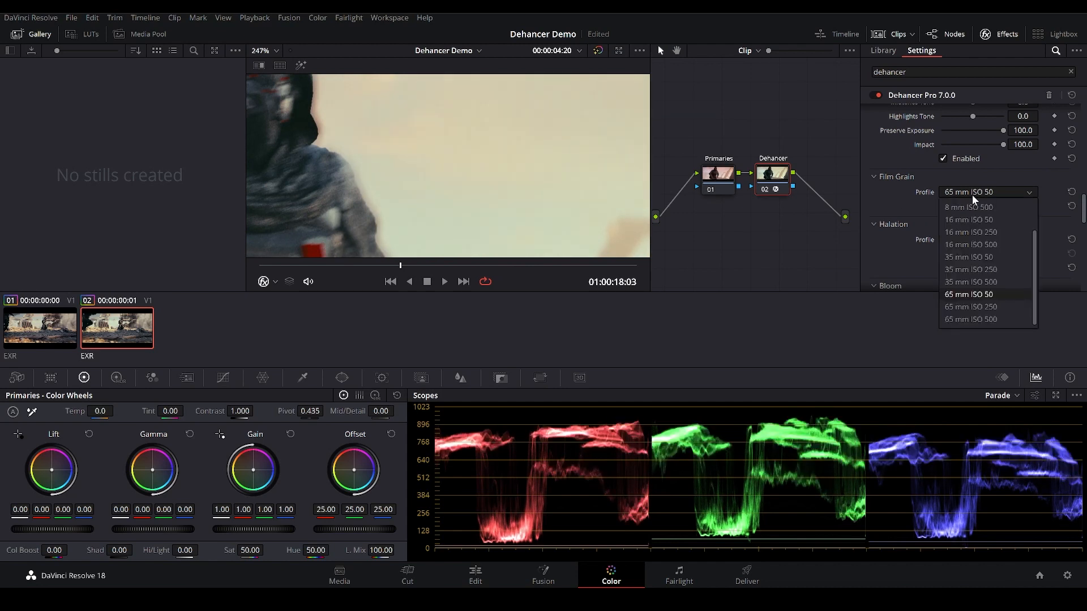
click(980, 268)
scroll(396, 167, down, 5)
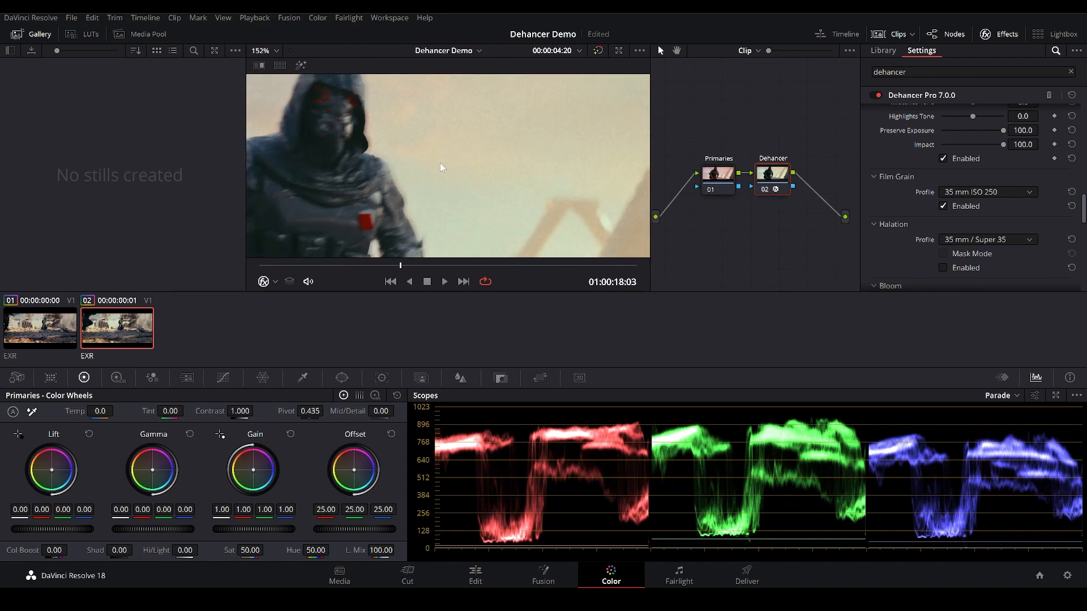
click(1011, 192)
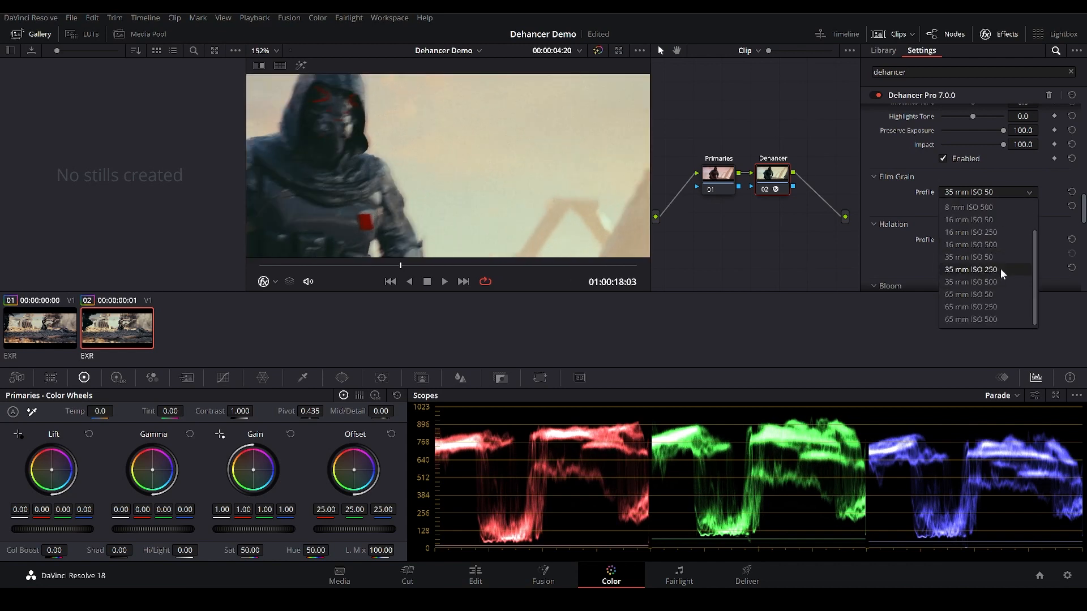
click(1000, 269)
scroll(562, 140, down, 4)
Step: Switch the Film Grain profile to Custom to review its individual parameters, and return it to 35 mm ISO 250
click(975, 193)
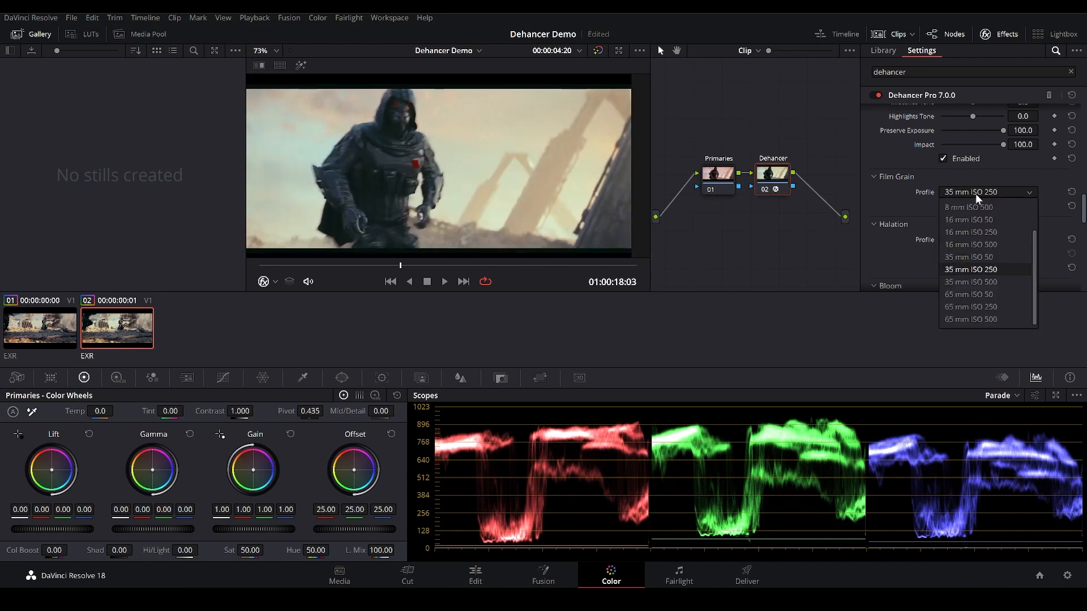
click(969, 207)
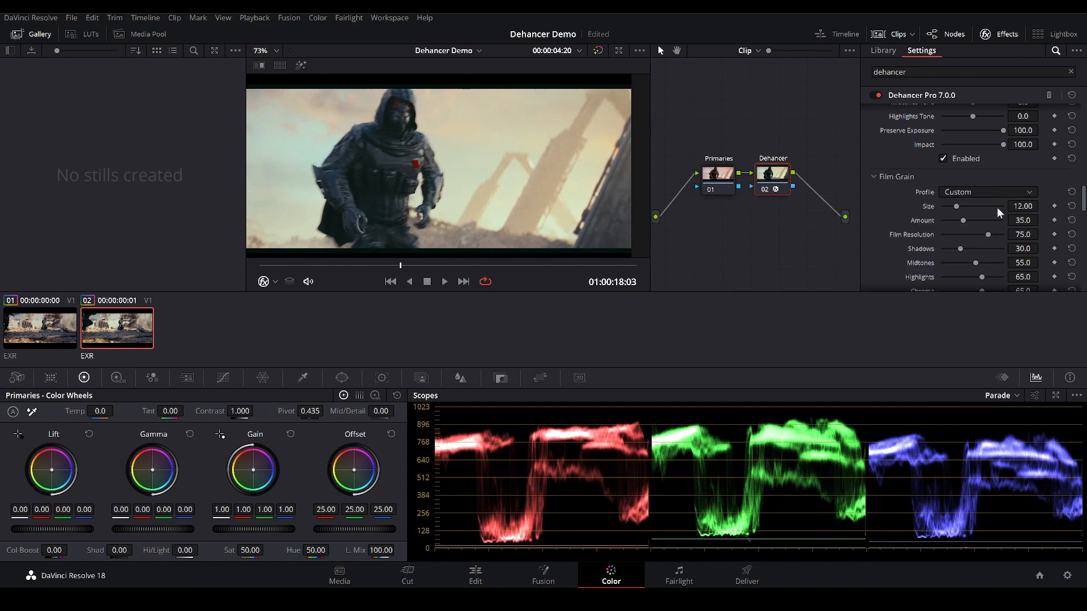
scroll(939, 221, down, 2)
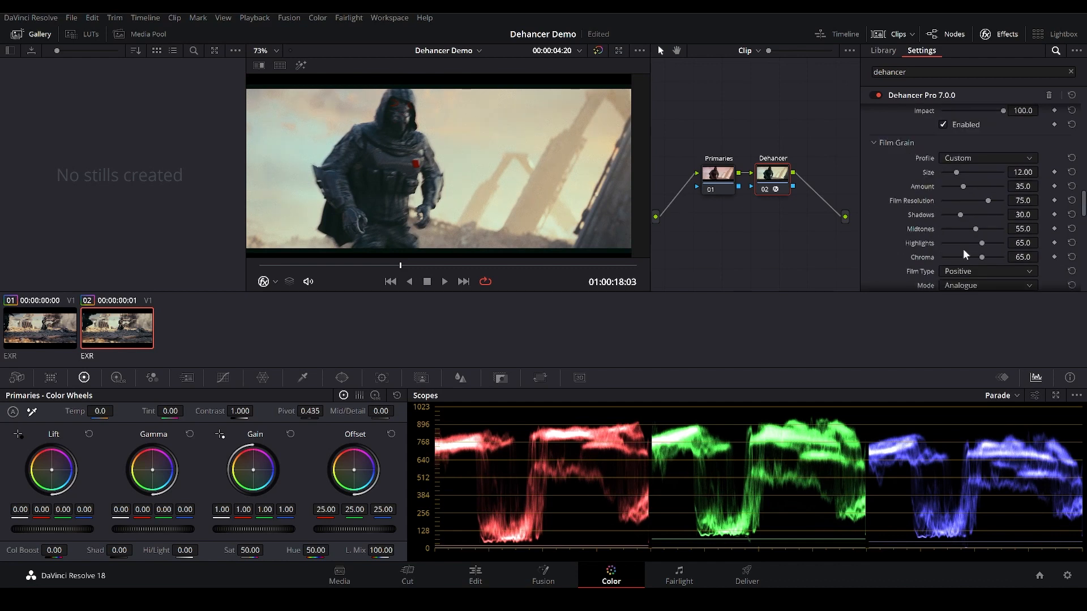
click(969, 157)
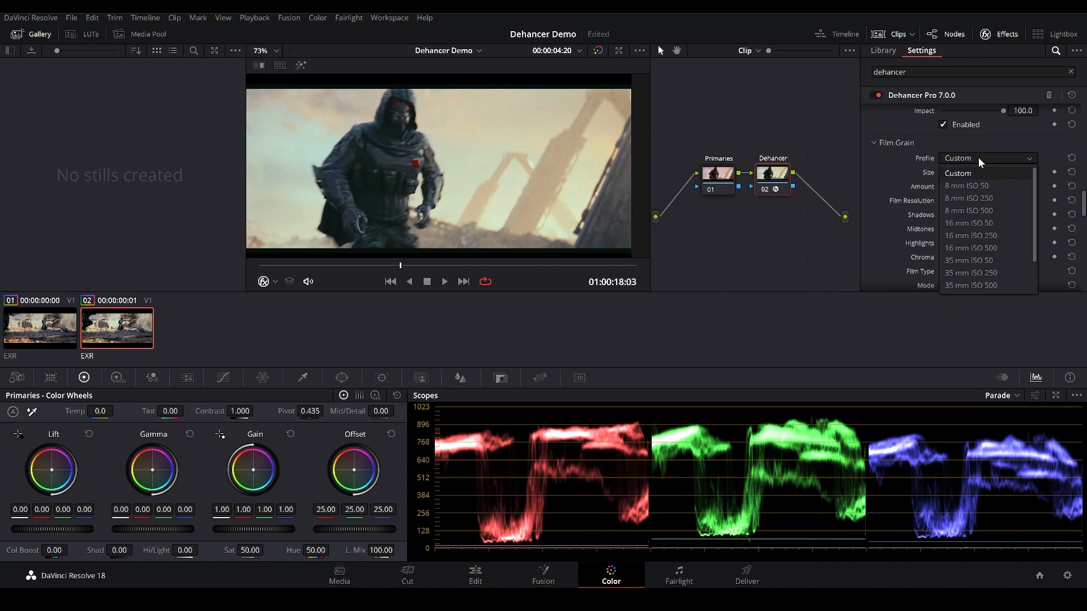
click(977, 158)
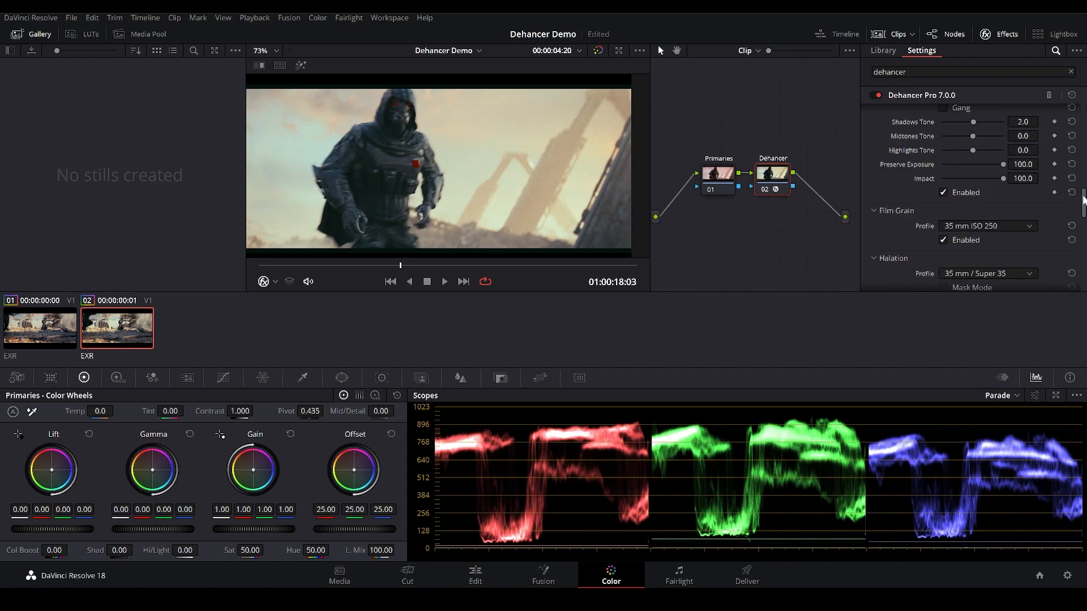
Step: Turn on Halation with the 35 mm / Super 35 profile and view the soldier enlarged
drag(1083, 199, 1084, 213)
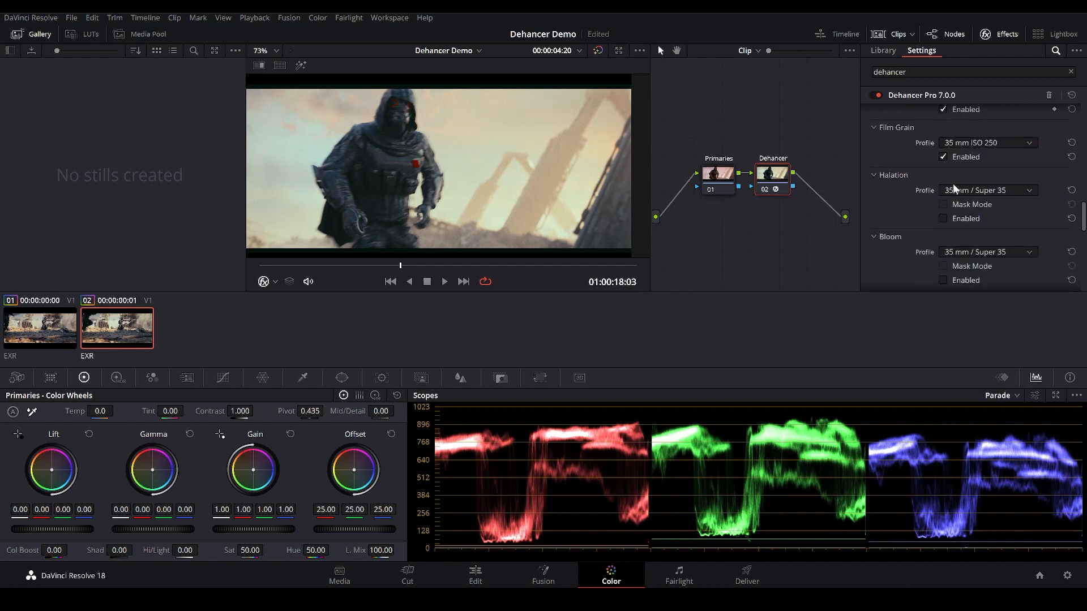
scroll(449, 170, up, 5)
drag(448, 169, 485, 197)
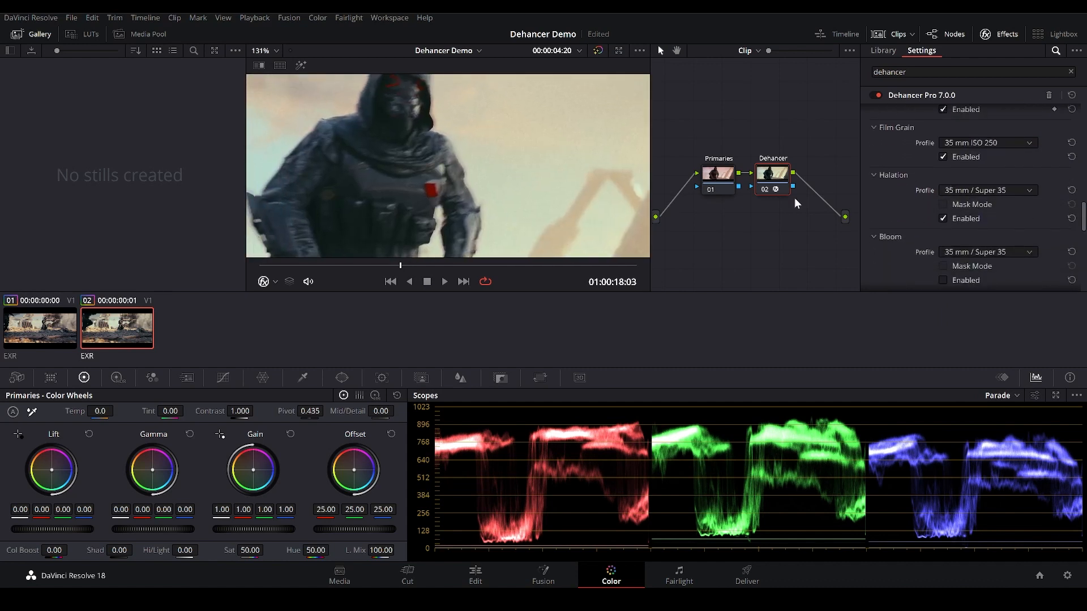
Step: Find the frame with the running figure at 01:00:15:18, enlarge it, and enable Halation with the 35 mm / Super 35 profile
click(300, 265)
drag(302, 266, 325, 265)
scroll(388, 177, down, 5)
scroll(354, 183, up, 8)
drag(388, 177, 318, 161)
scroll(354, 182, up, 1)
click(330, 265)
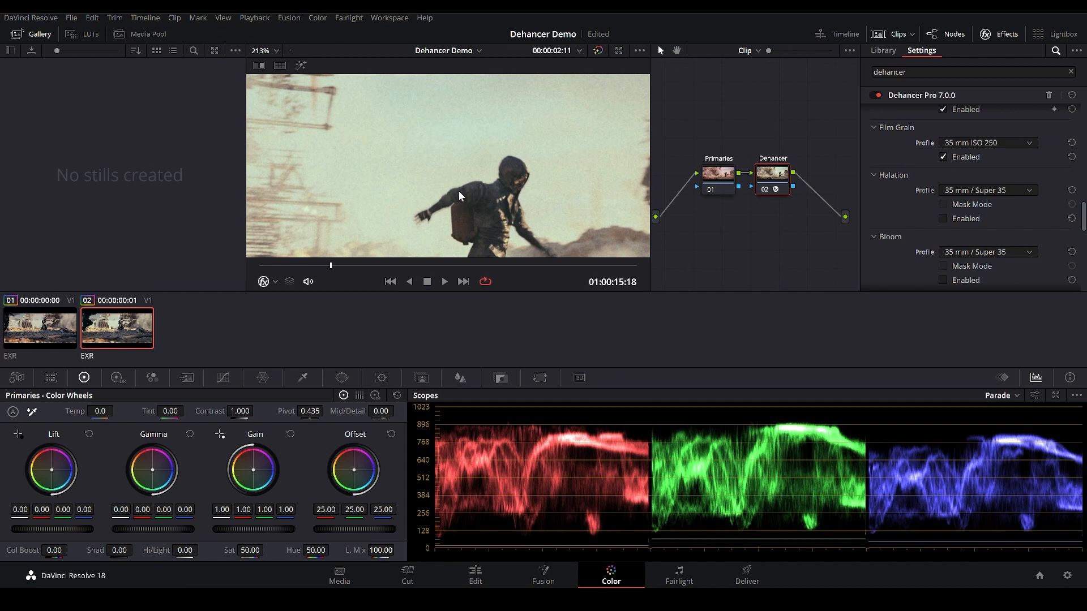
click(943, 219)
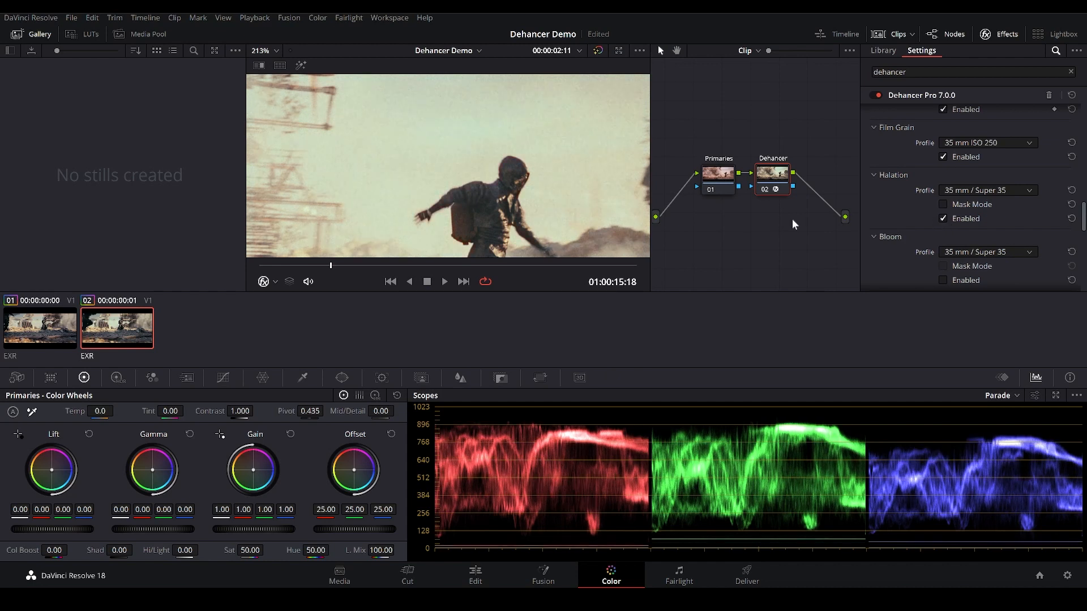
Step: Examine the halation around the running figure's edges against the bright sky, close up and at the nearby frame 01:00:15:10
scroll(587, 193, up, 5)
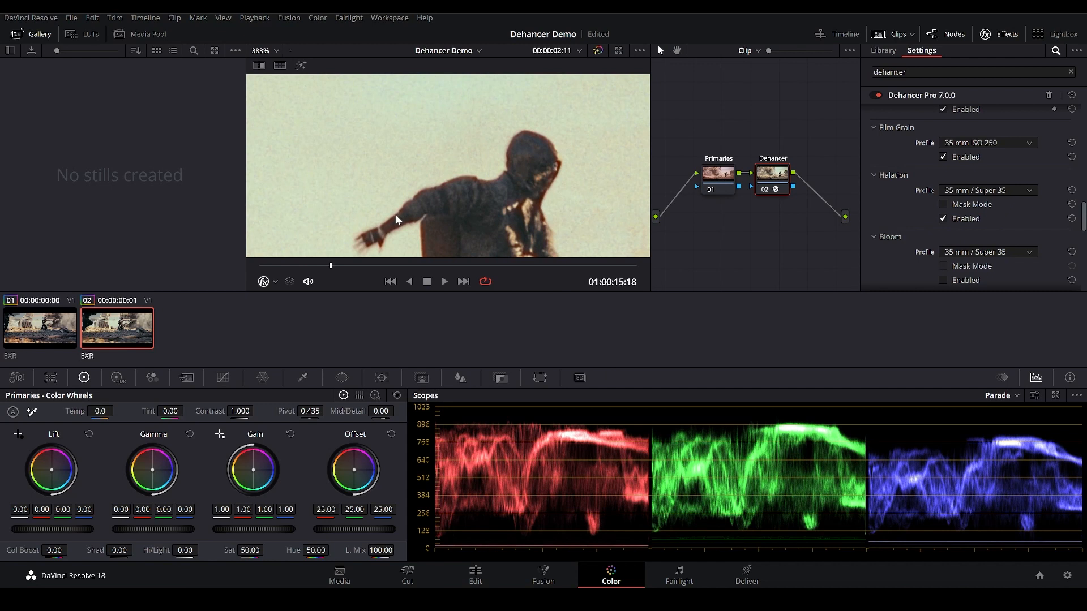
scroll(451, 203, down, 4)
scroll(429, 185, down, 1)
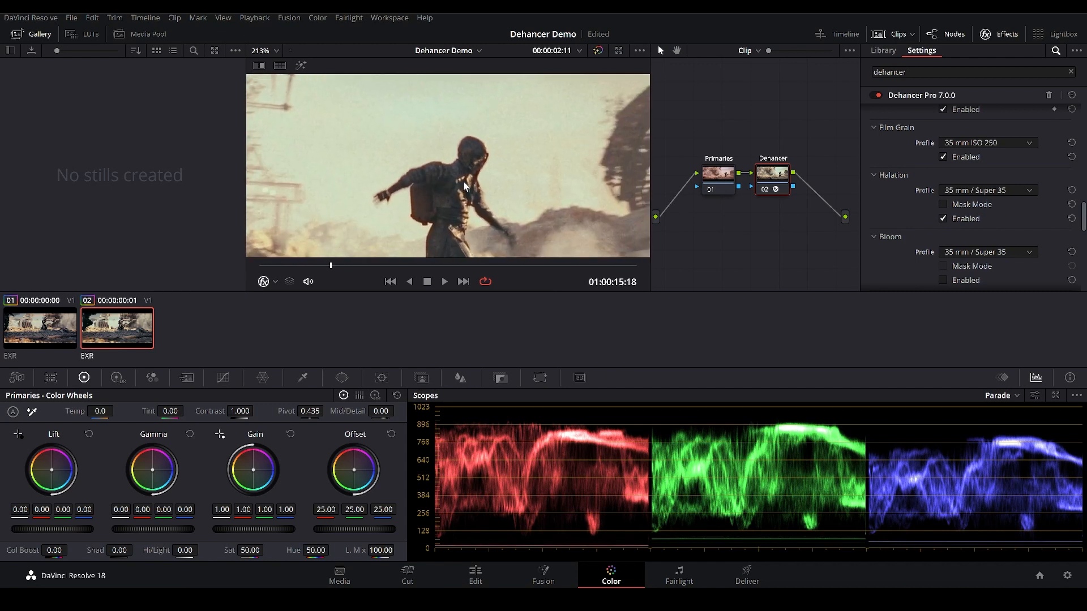
scroll(541, 166, up, 5)
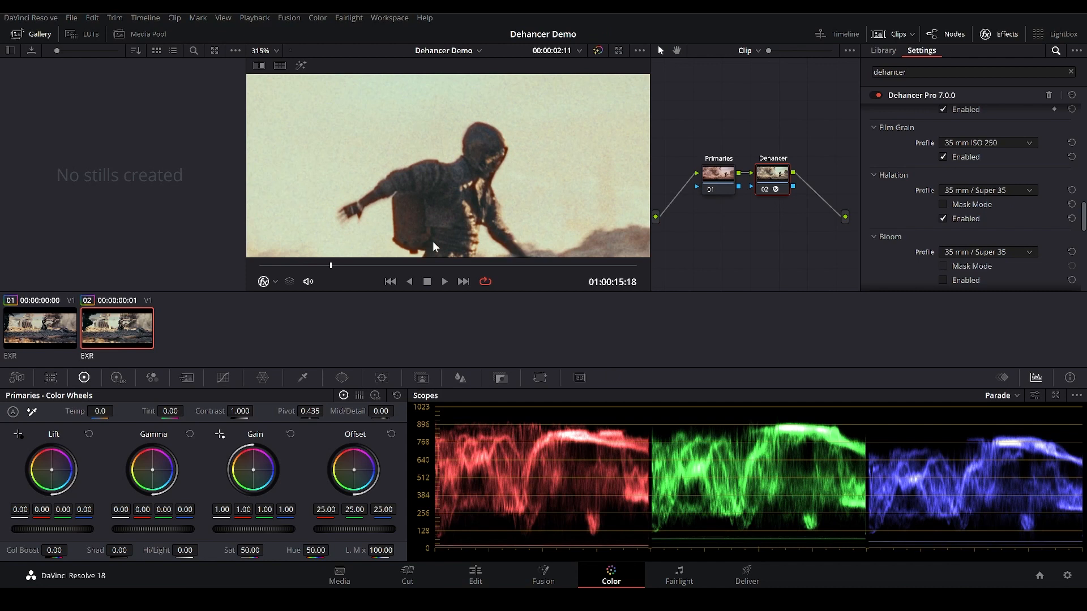
scroll(456, 170, down, 2)
scroll(482, 162, down, 4)
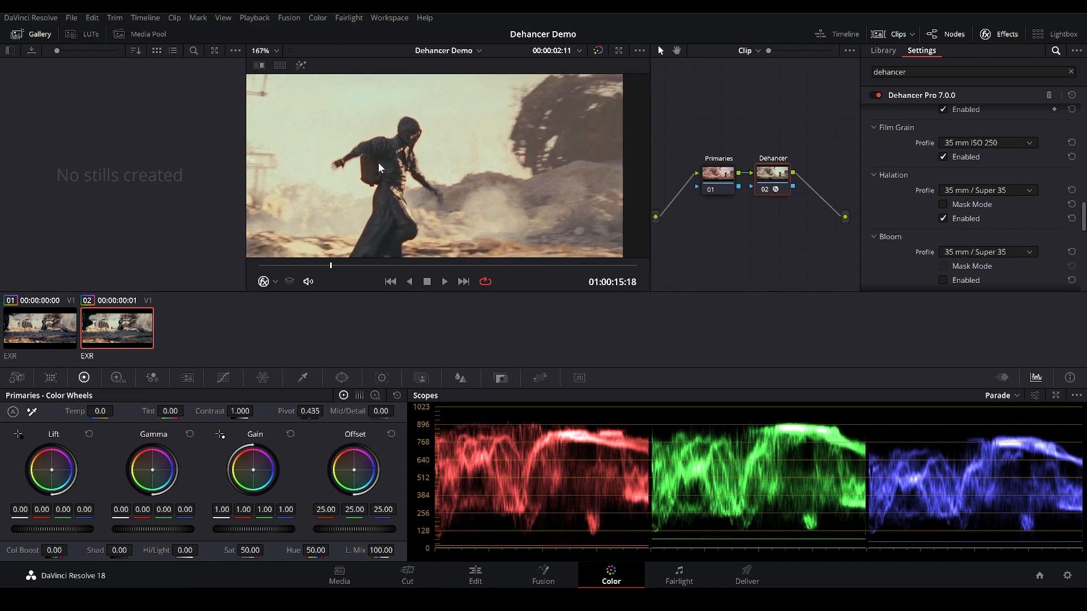
scroll(362, 187, down, 1)
drag(344, 264, 320, 264)
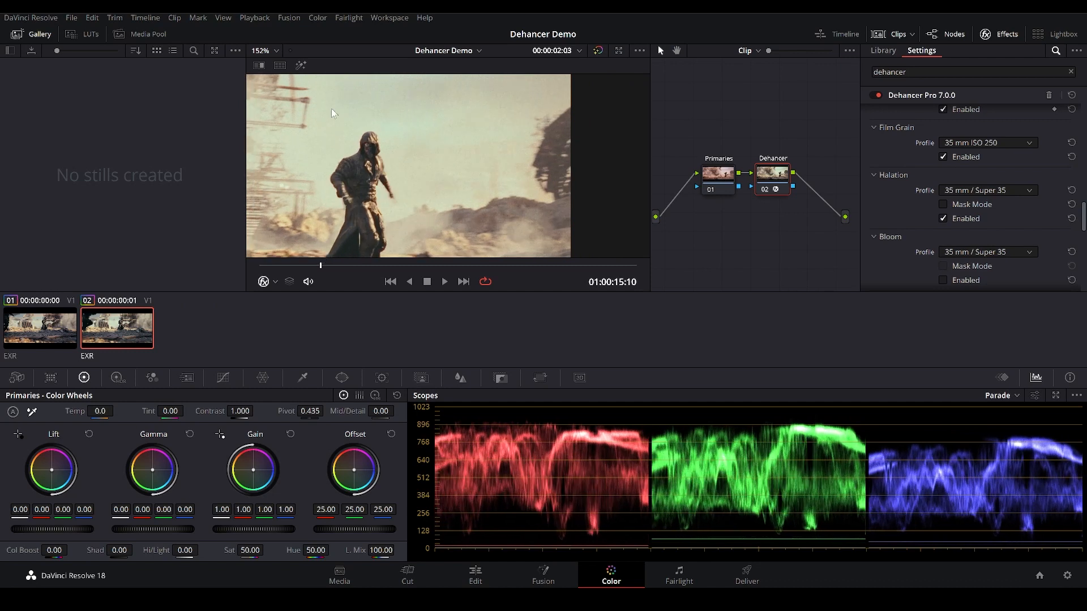
scroll(496, 171, up, 2)
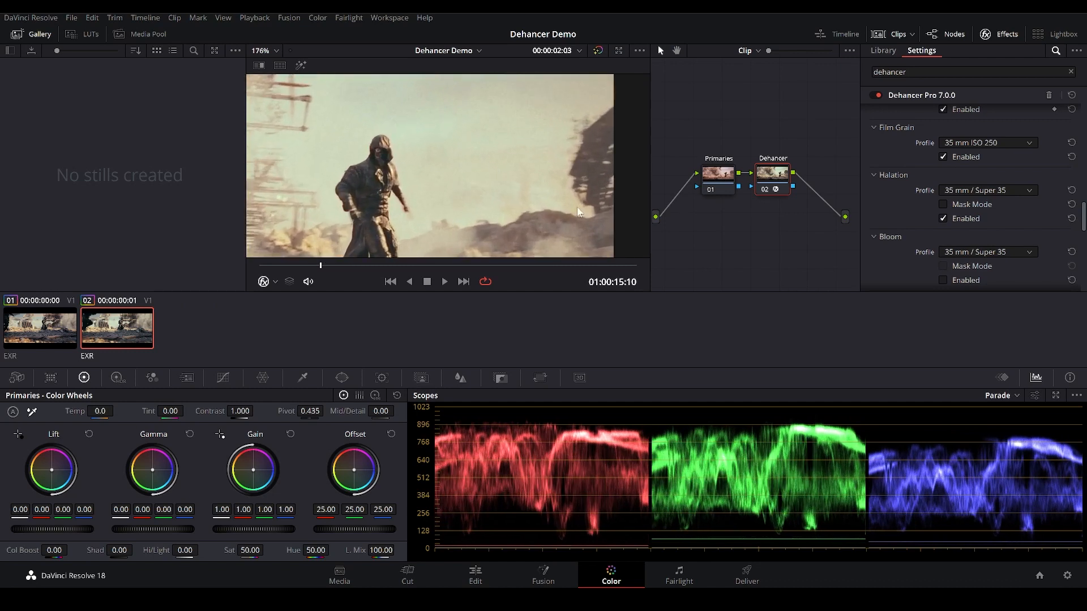
Step: Try the 8 mm / Super 8 No Remjet Halation profile on the frame at 01:00:15:10
click(982, 193)
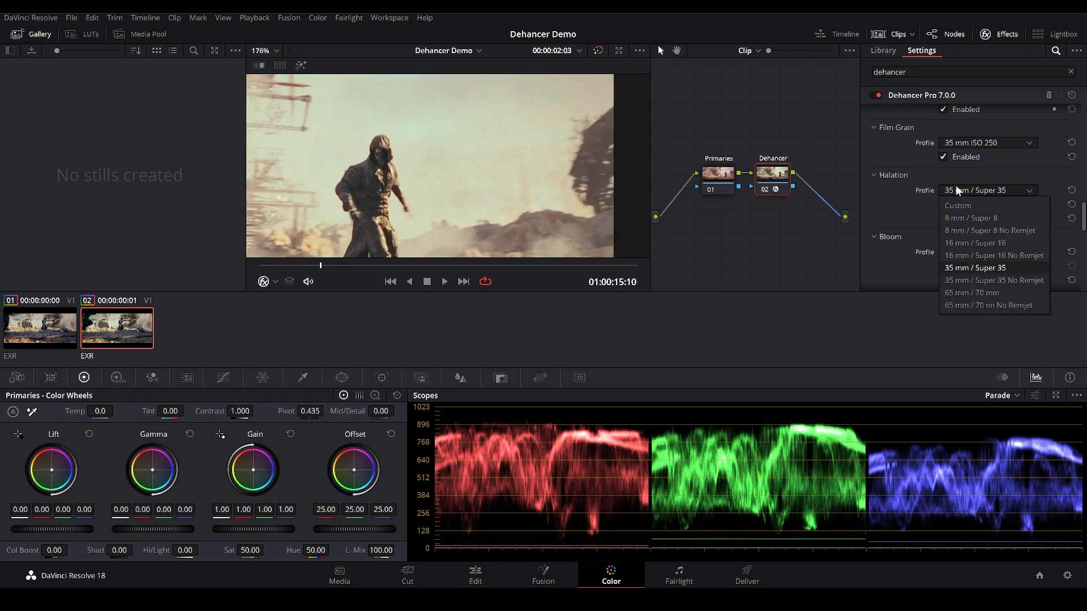
click(986, 227)
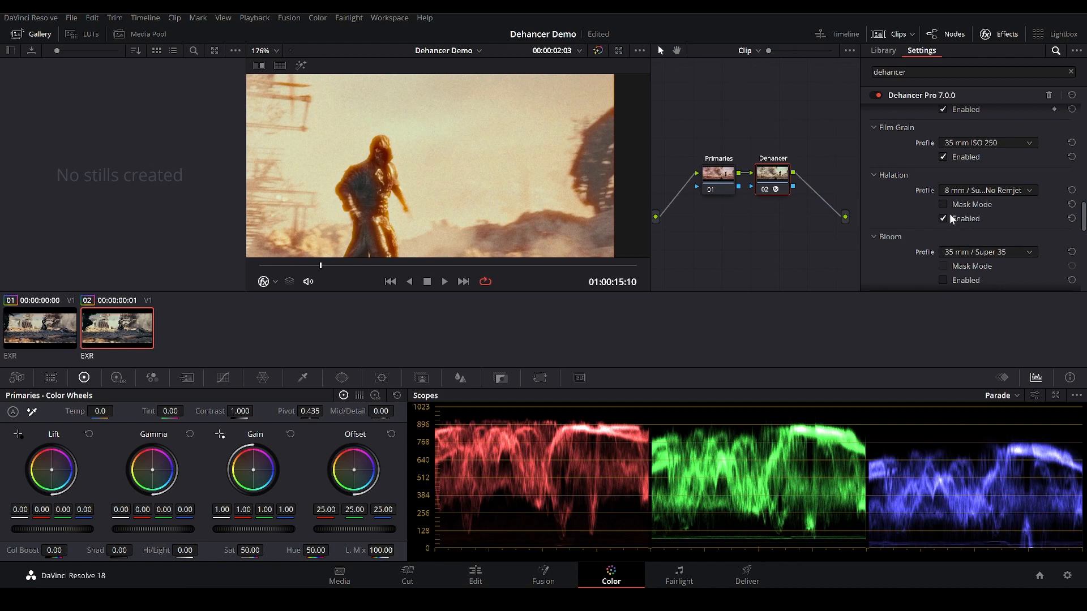
click(970, 191)
click(996, 231)
Step: Examine the No Remjet halation glow around the figure, wide and close up, on frames up to 01:00:15:20
scroll(462, 178, down, 5)
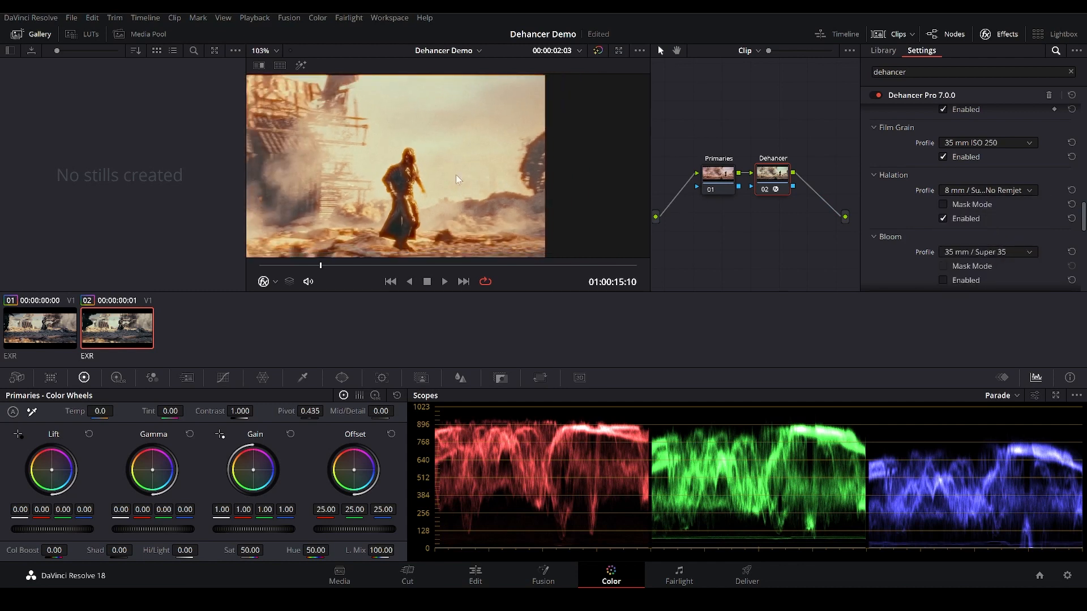
scroll(518, 152, up, 4)
drag(368, 264, 333, 261)
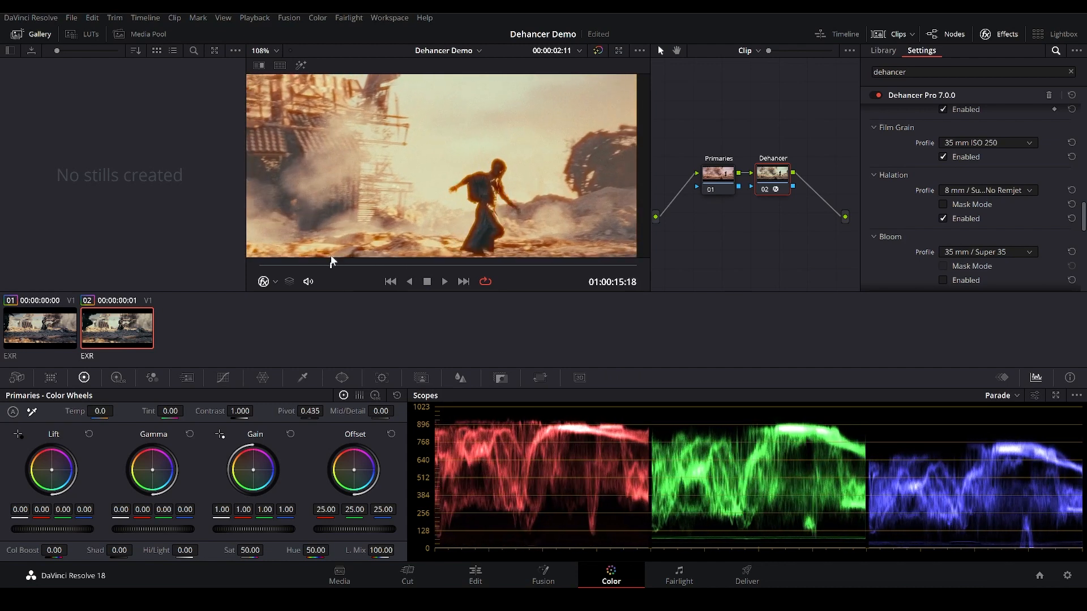
scroll(507, 205, down, 3)
scroll(490, 213, up, 4)
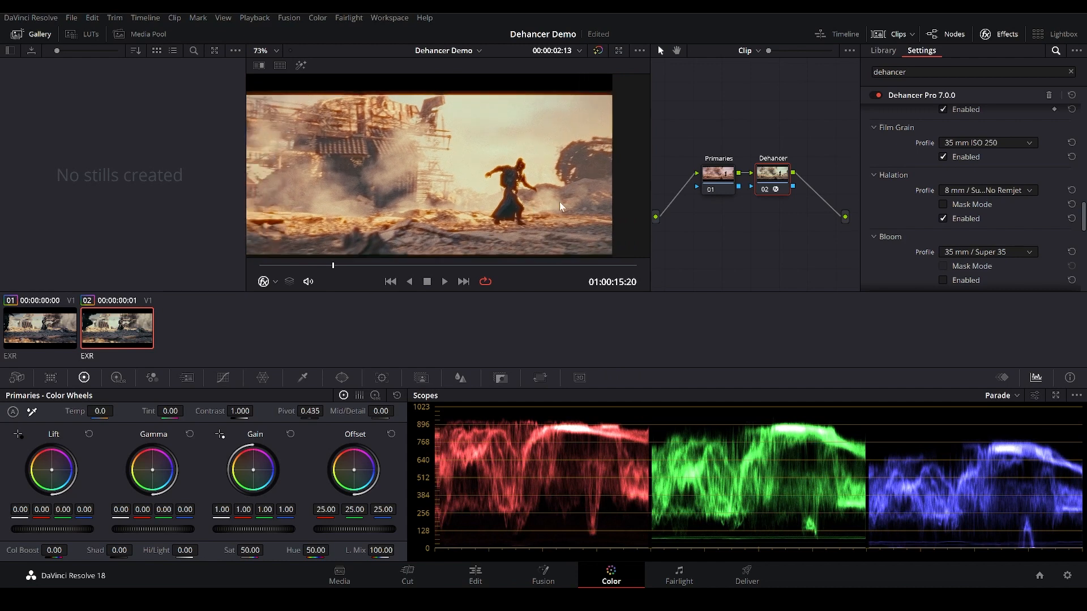
scroll(490, 216, up, 4)
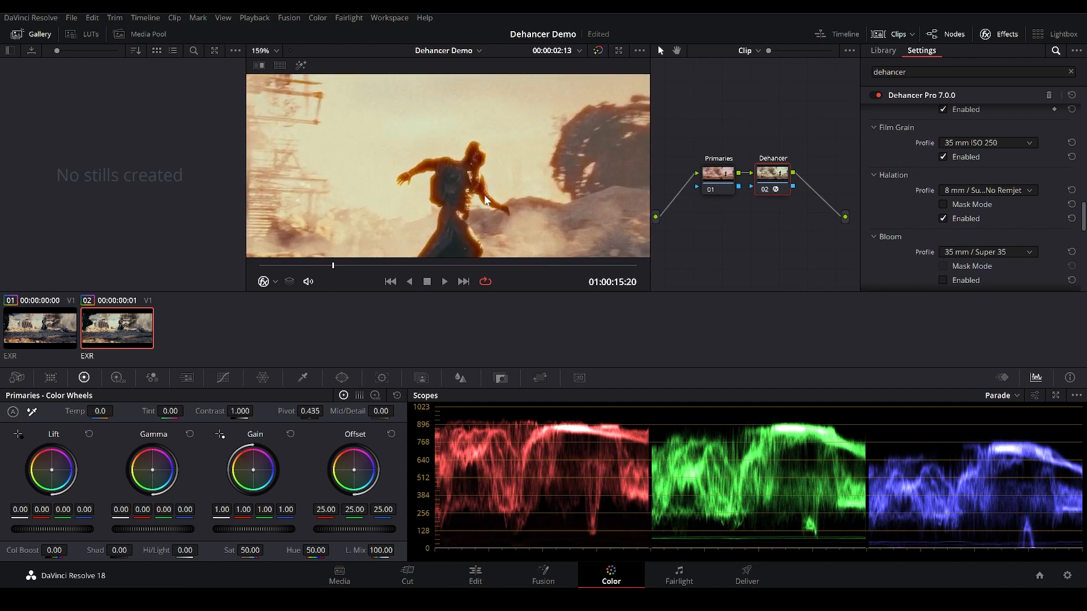
scroll(477, 171, down, 3)
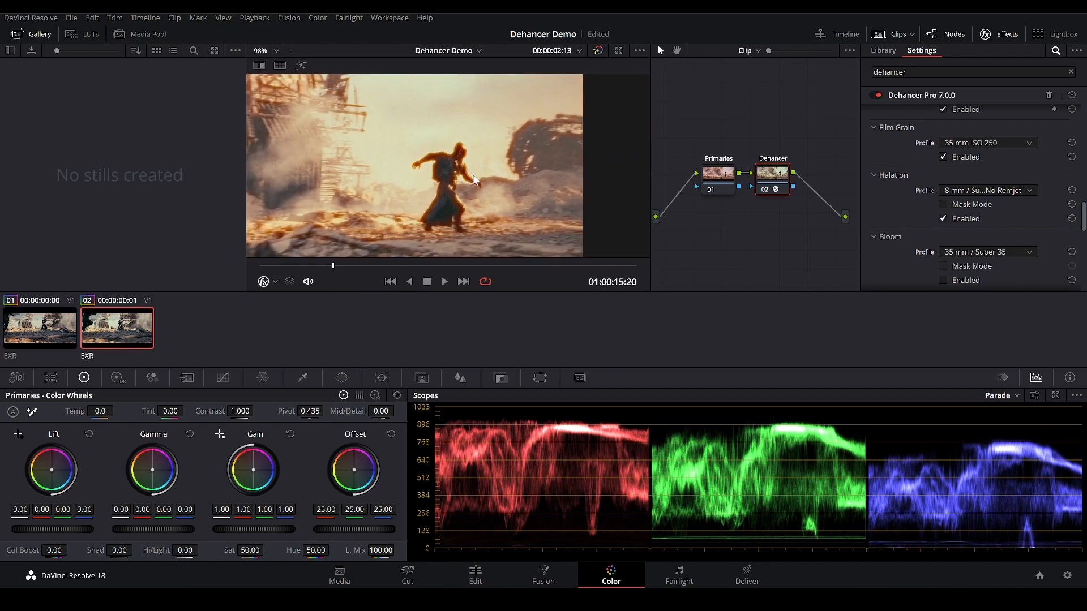
scroll(470, 174, up, 2)
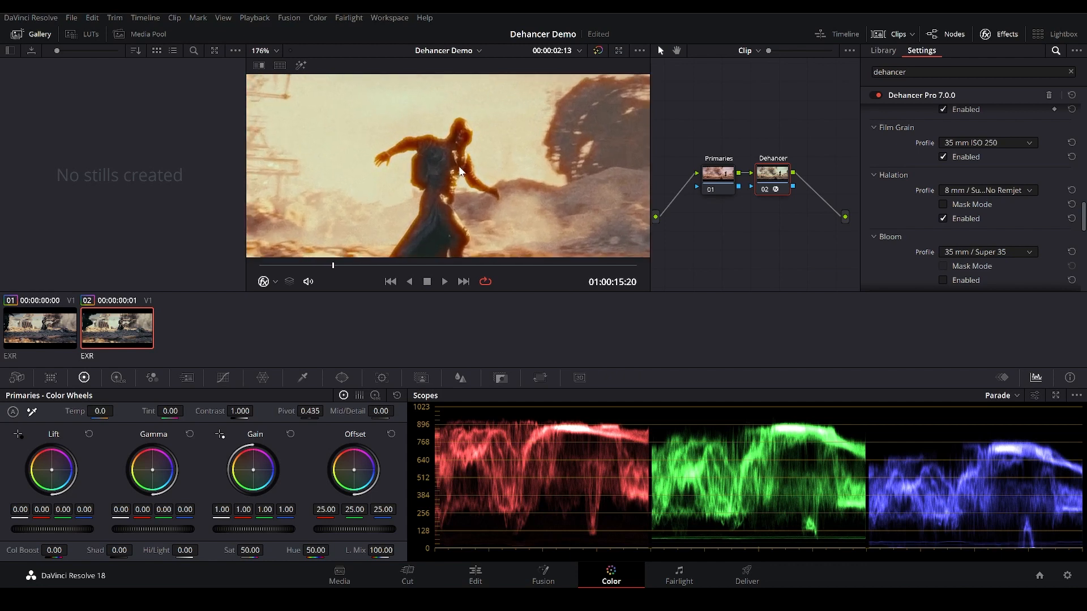
Step: Try the 8 mm / Super 8 Halation profile and view it on the frame around 01:00:15:13
click(990, 190)
click(991, 218)
scroll(594, 217, down, 4)
drag(332, 265, 324, 264)
Step: Return the Halation profile to 35 mm / Super 35 and inspect the standing figure's edges close up
click(992, 189)
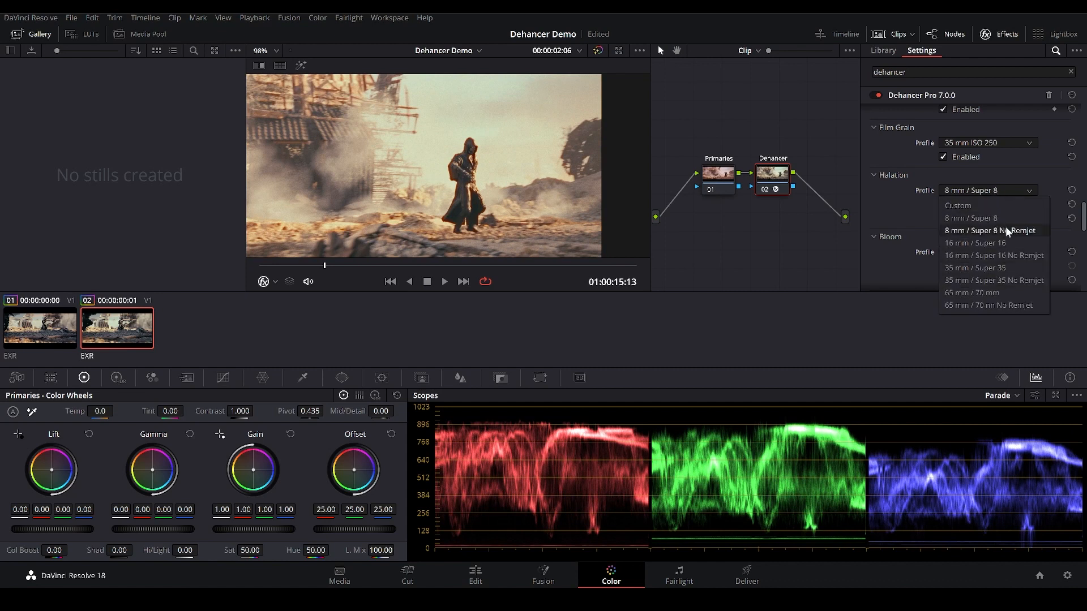
click(987, 268)
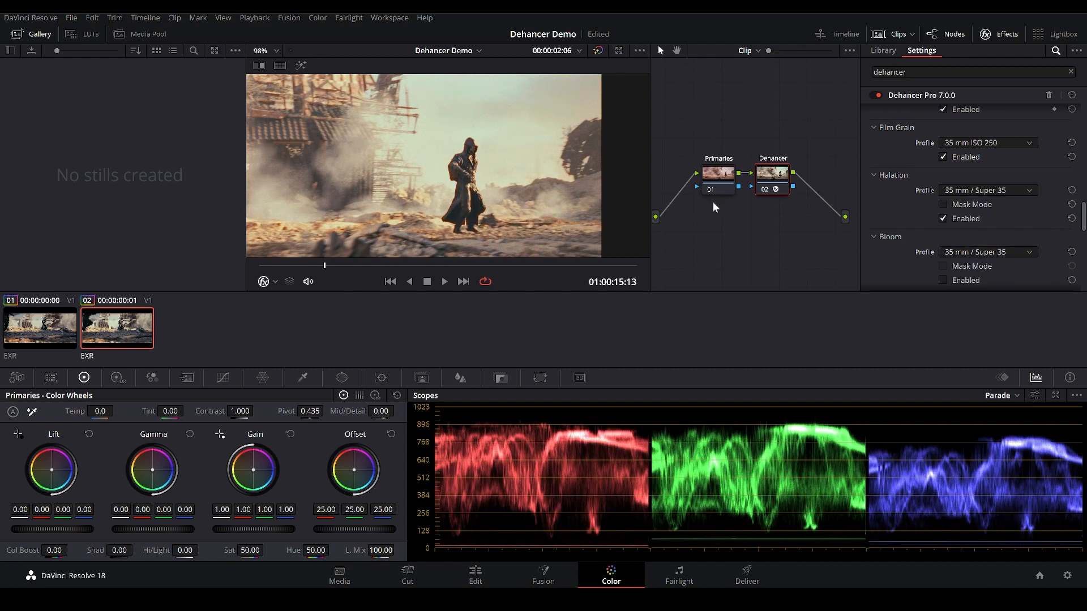
scroll(500, 193, up, 4)
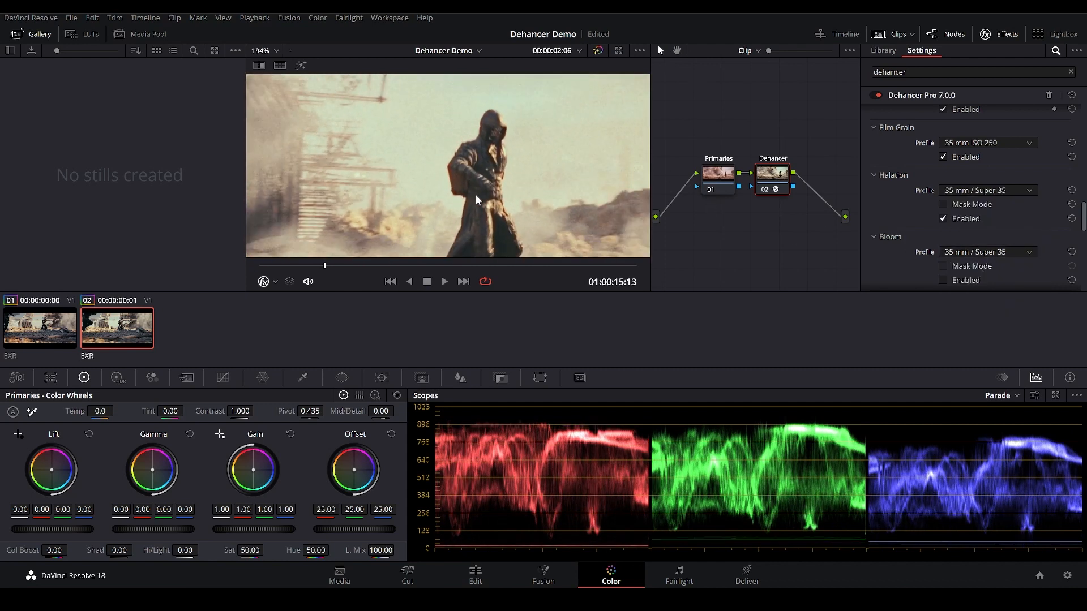
scroll(498, 178, up, 2)
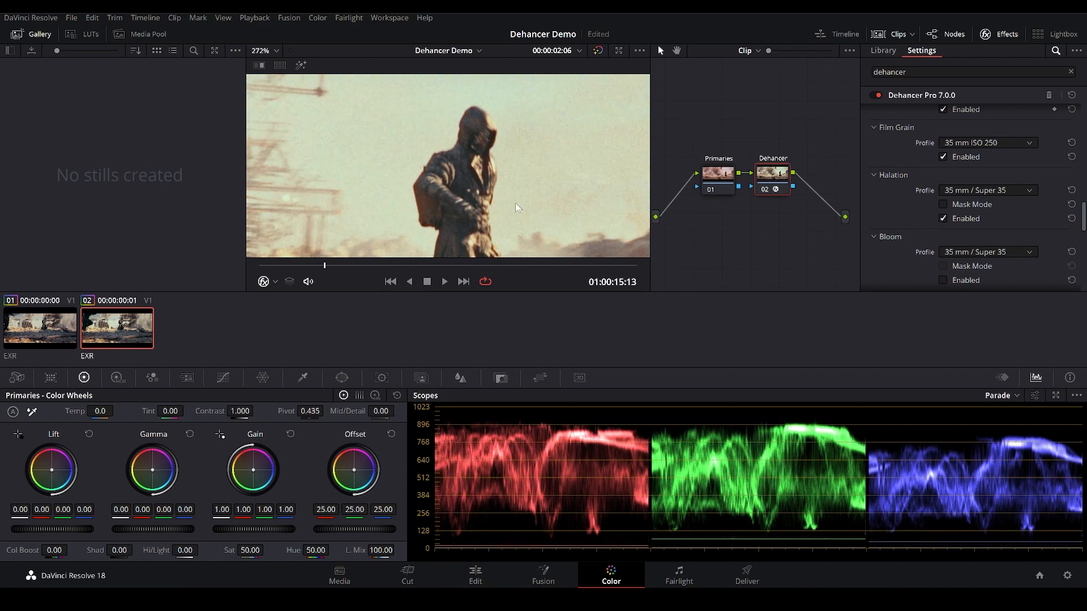
scroll(507, 207, down, 3)
scroll(507, 207, down, 2)
Step: Try the 65 mm / 70 mm Halation profile and inspect it on the enlarged image
click(966, 192)
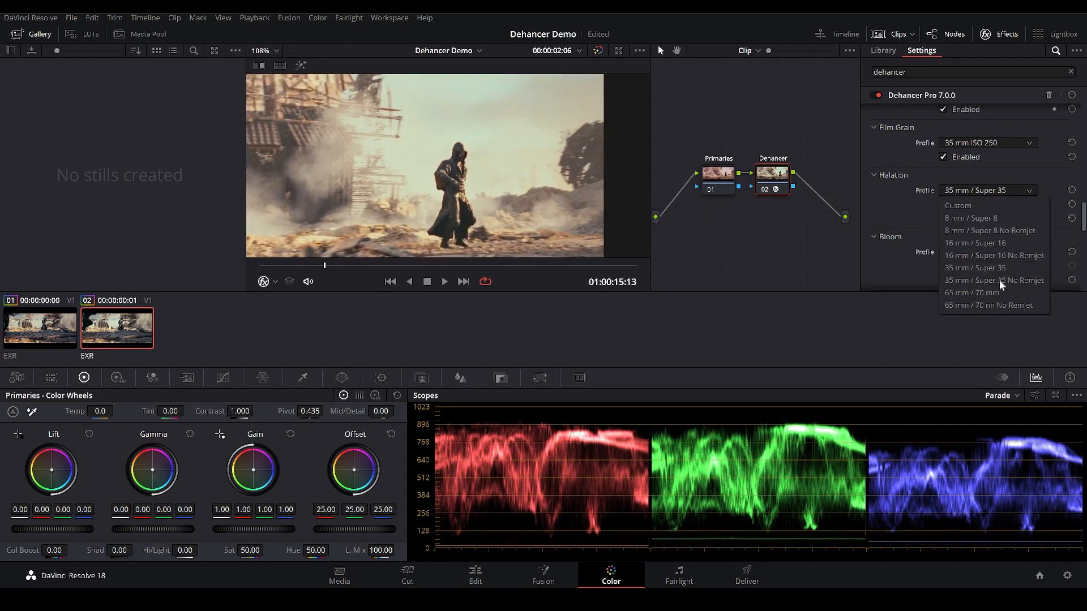
click(998, 293)
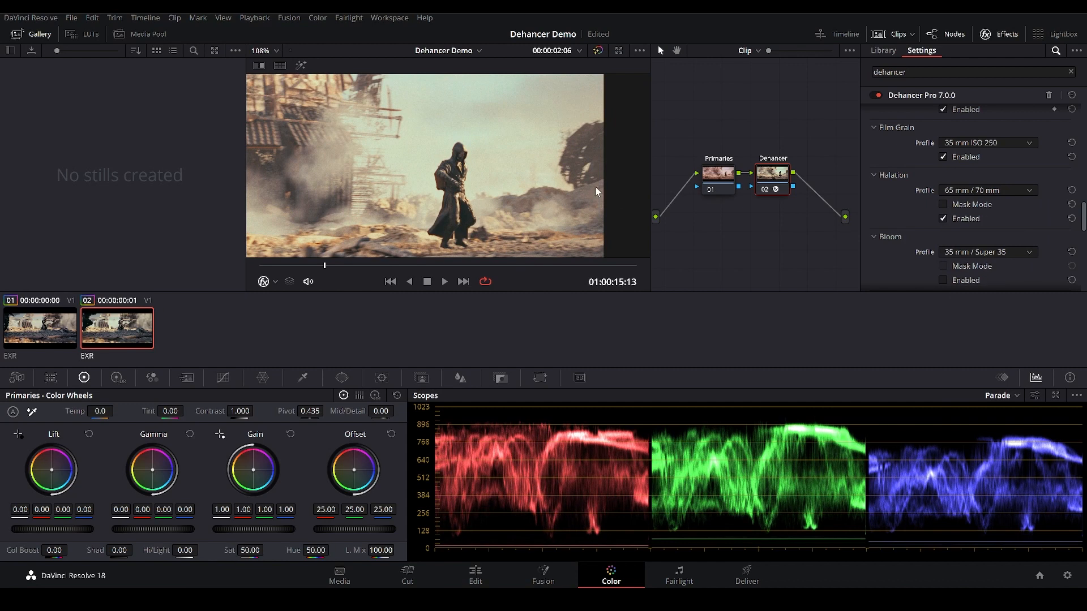
scroll(535, 175, up, 5)
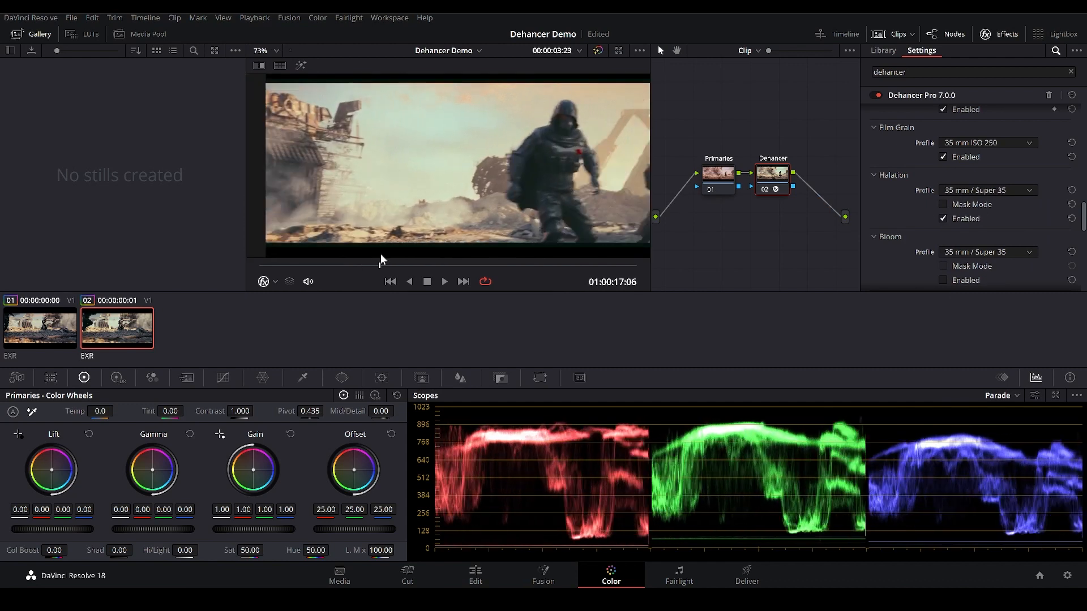
Step: Try the 8 mm / Super 8 Halation profile on the enlarged frame at 01:00:15:18, and undo the profile change
drag(381, 257, 330, 266)
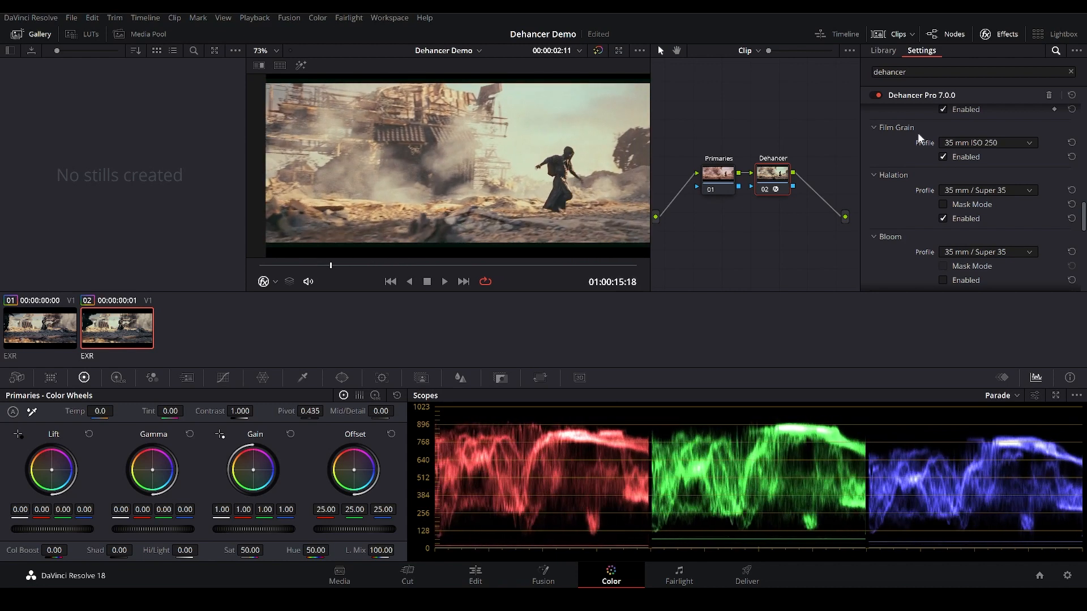
mouse_move(330, 265)
mouse_down()
mouse_move(409, 283)
mouse_move(331, 267)
mouse_up()
scroll(602, 160, up, 2)
scroll(602, 160, up, 3)
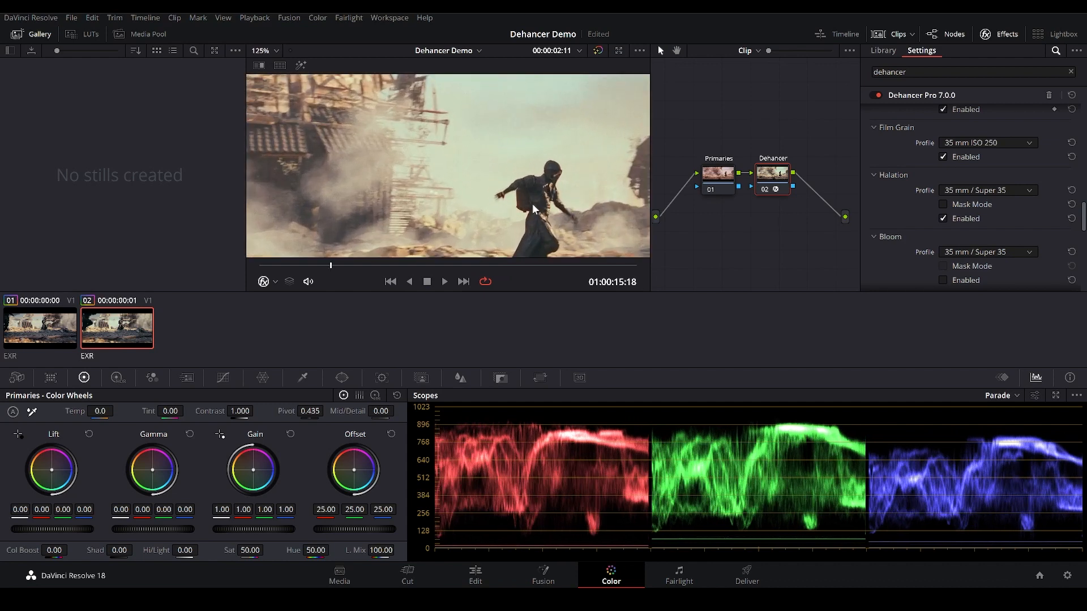
click(983, 190)
click(984, 190)
click(972, 189)
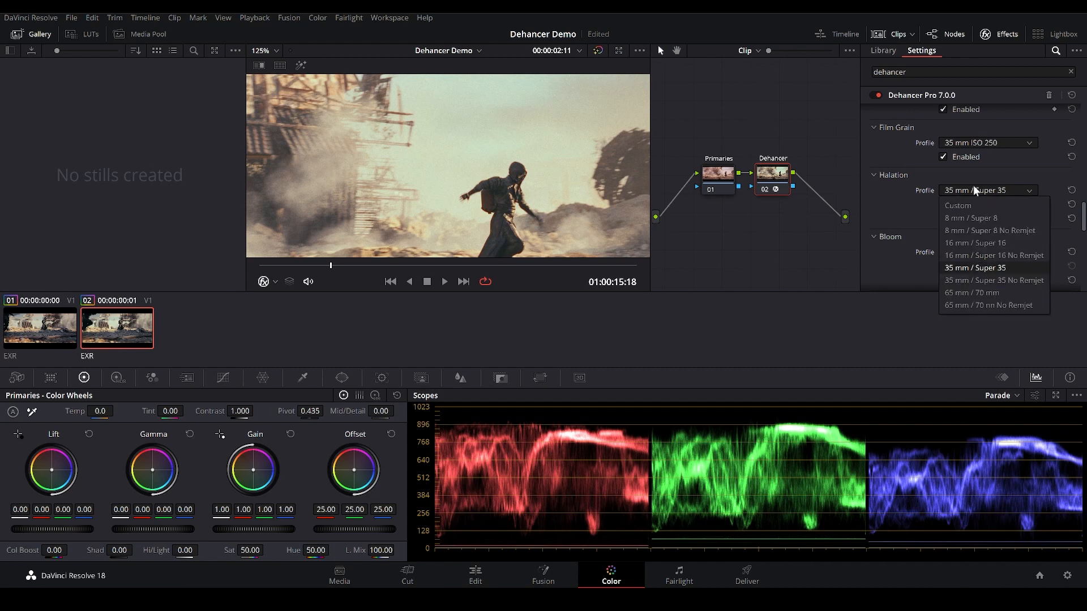
click(973, 219)
key(ctrl+z)
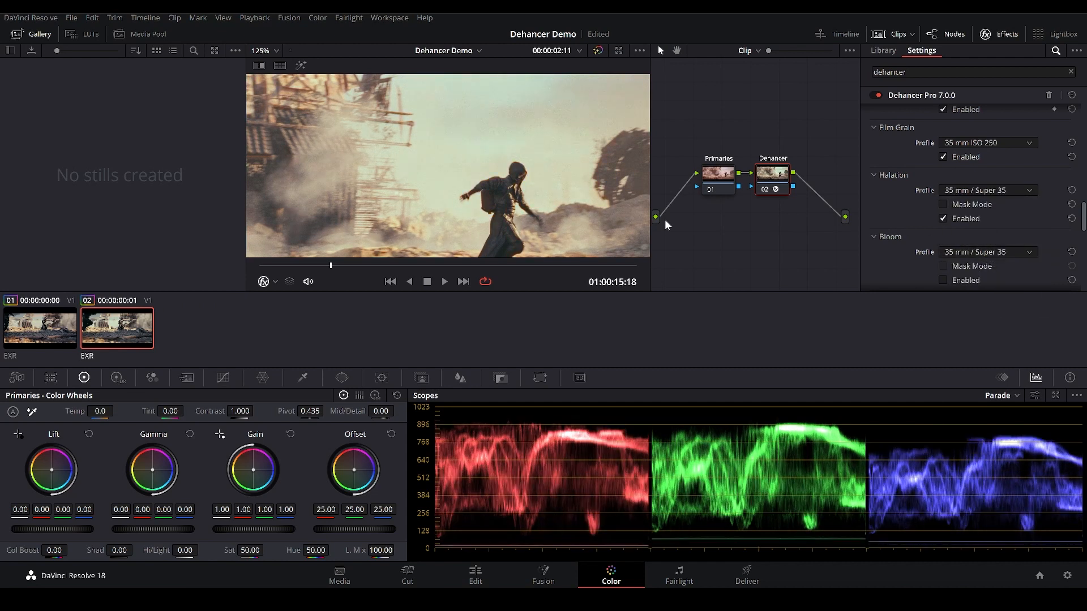
Step: Save the project and try the 8 mm / Super 8 Halation profile again on the wider view
key(ctrl+s)
scroll(534, 168, down, 5)
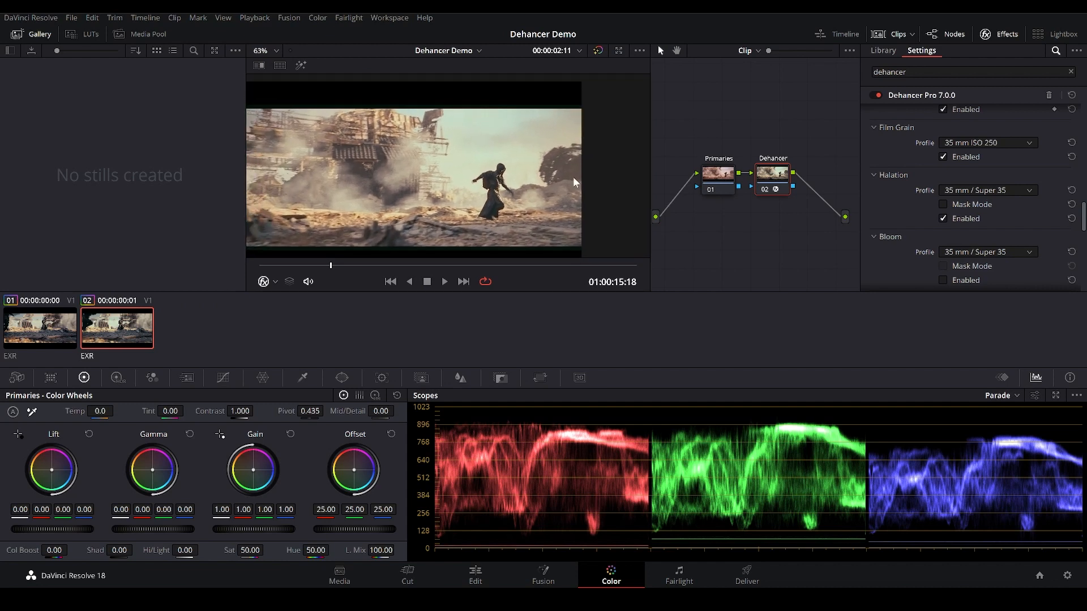
scroll(573, 180, up, 2)
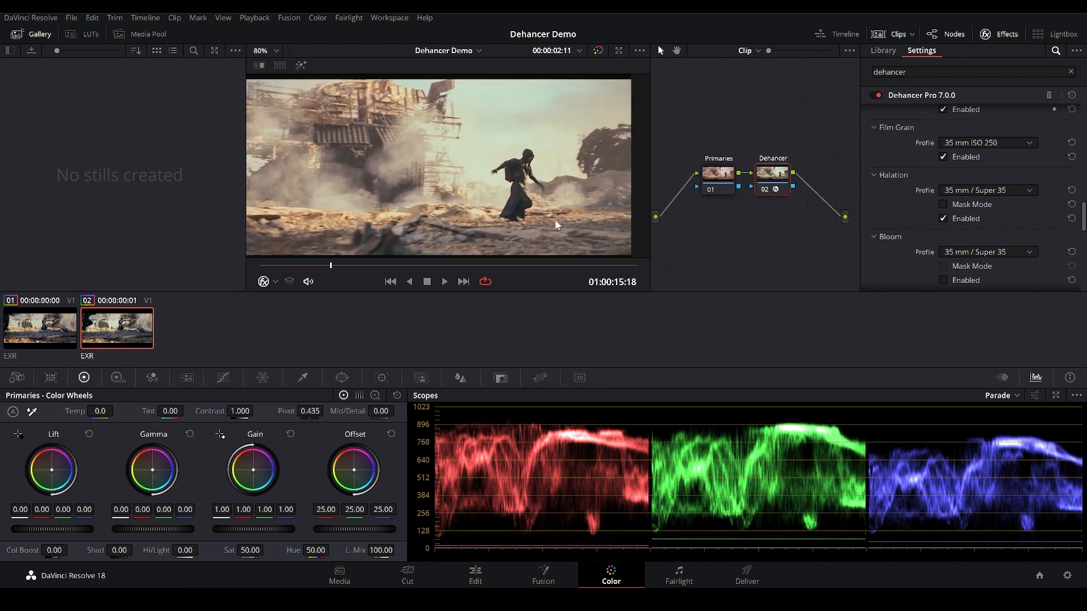
click(959, 190)
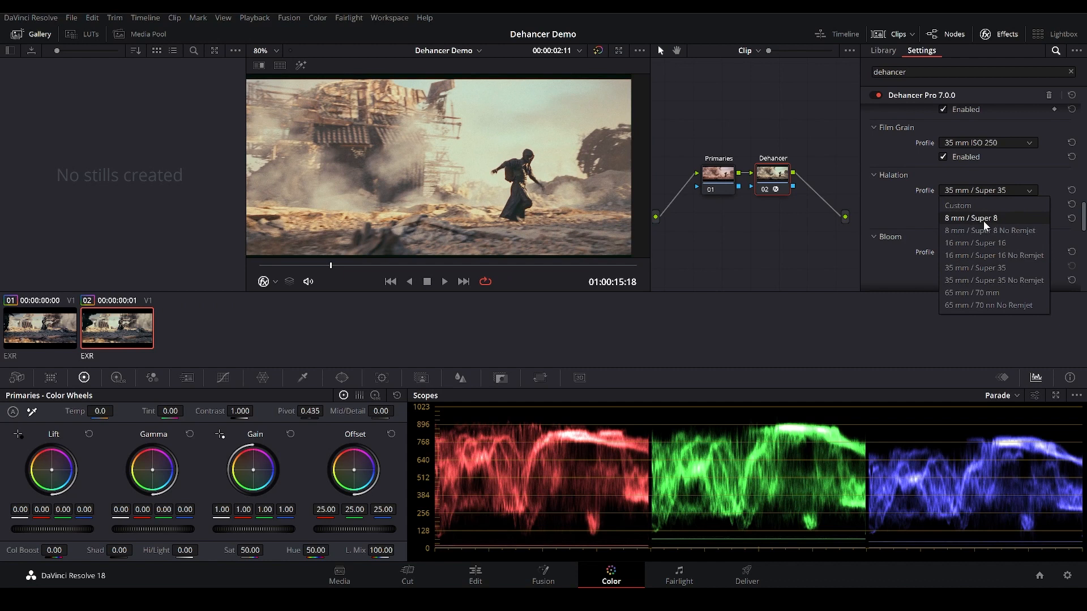
click(962, 217)
Step: Enable Bloom with the 35 mm / Super 35 profile and inspect it around the running figure
scroll(940, 227, down, 3)
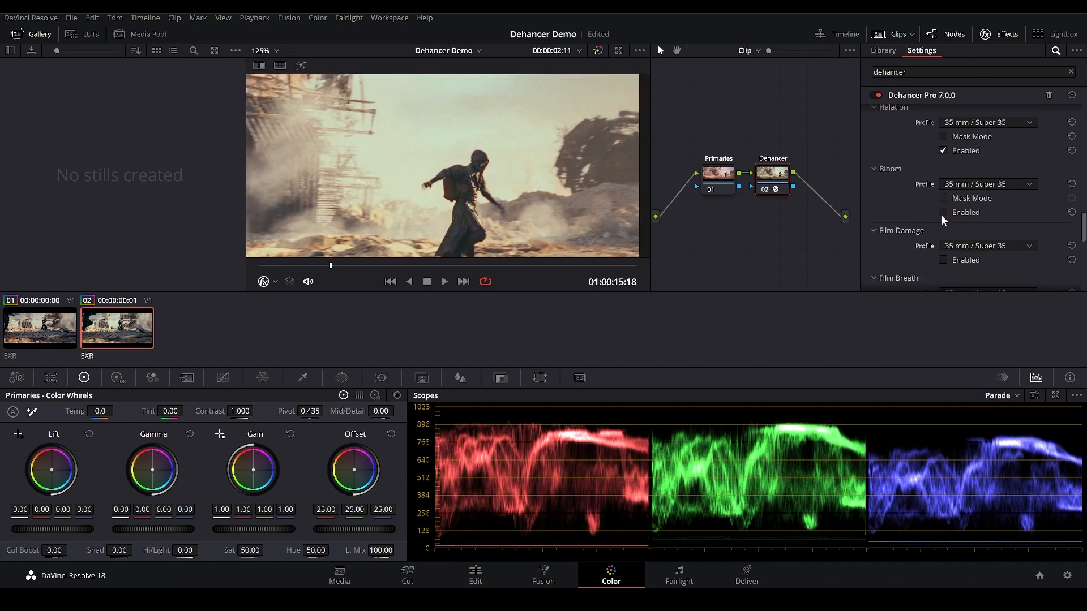
click(942, 213)
scroll(446, 193, up, 1)
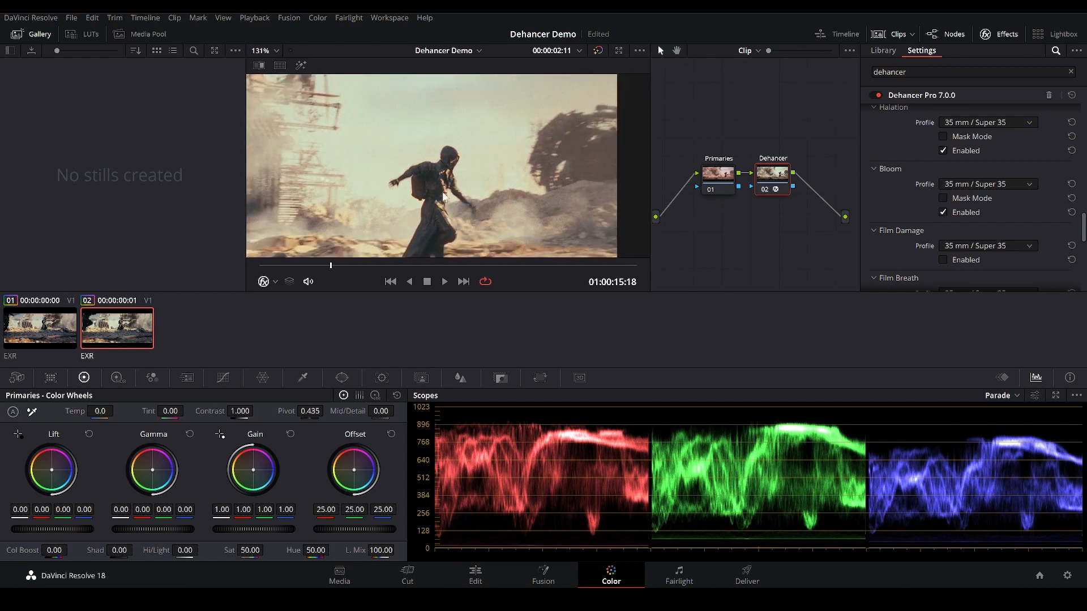
scroll(583, 195, down, 3)
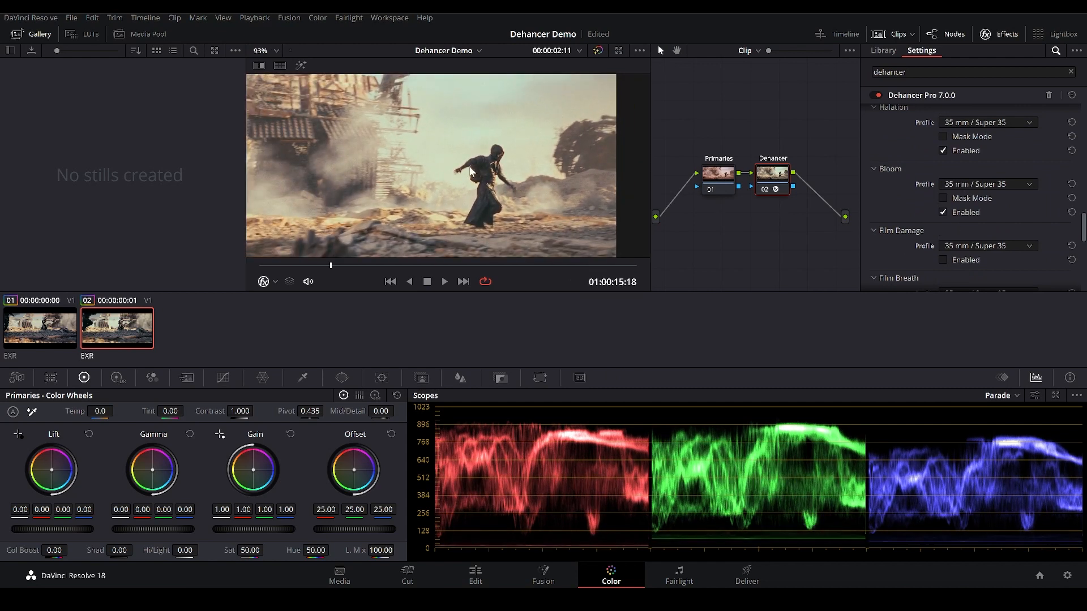
Step: Try the 8 mm / Super 8 Bloom profile around the running figure, compare it with Bloom off, and restore 35 mm / Super 35
scroll(575, 196, up, 2)
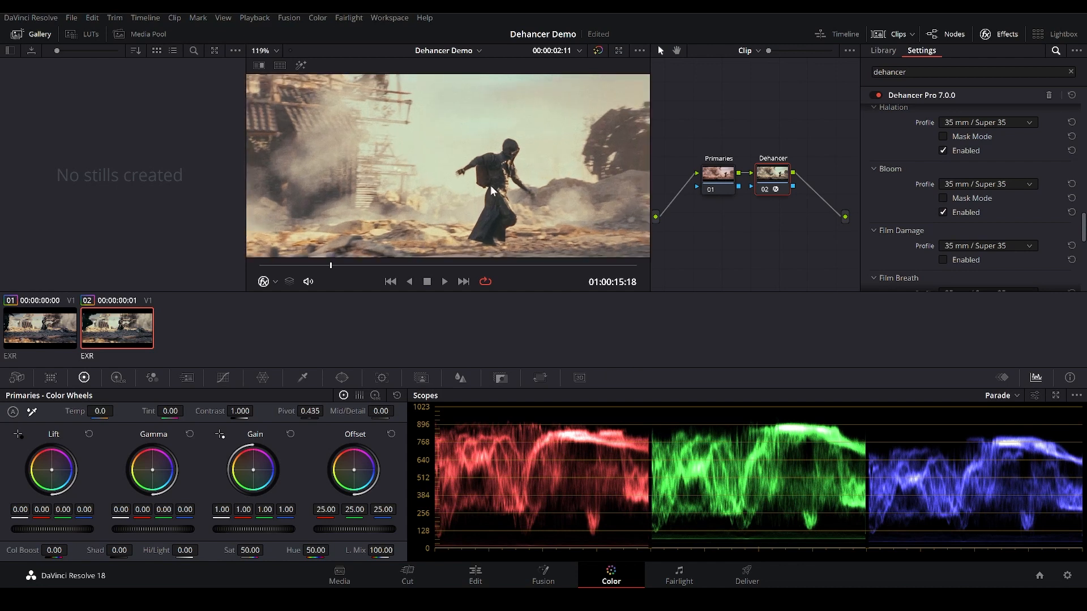
scroll(559, 199, down, 3)
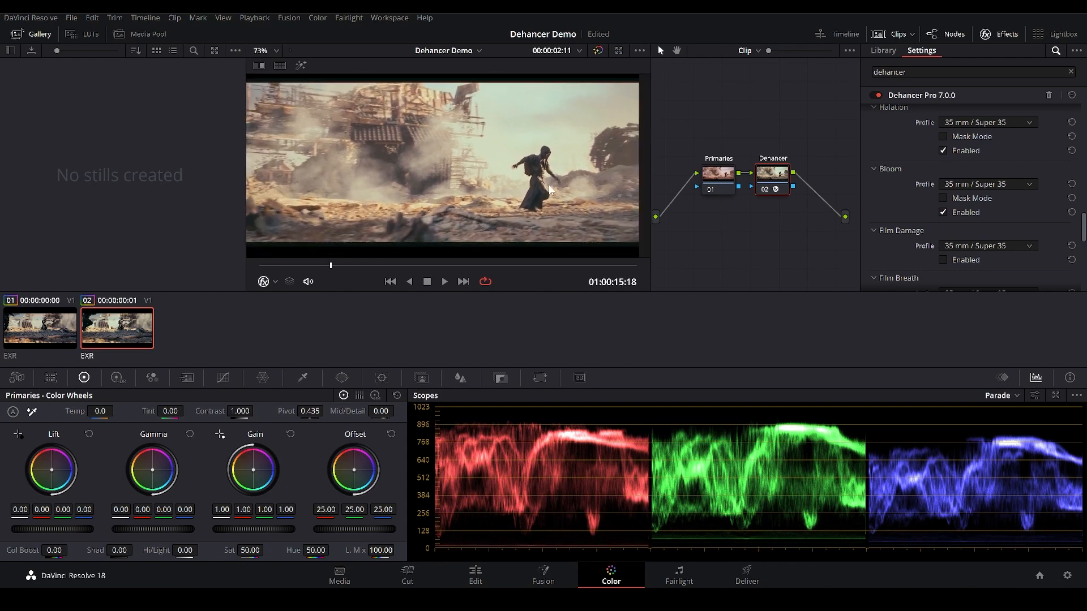
click(969, 182)
click(969, 208)
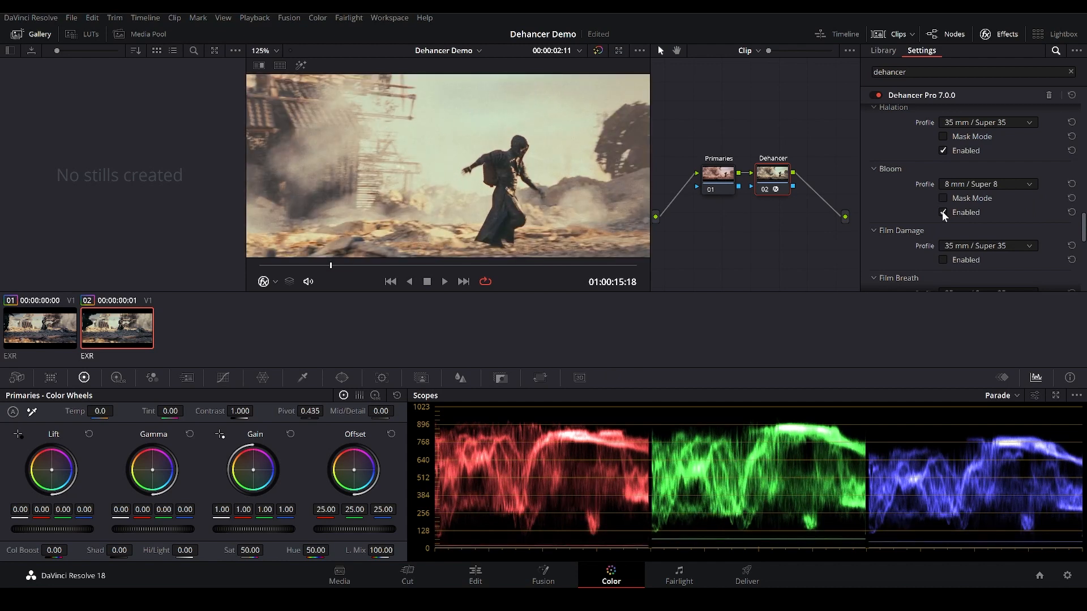
scroll(557, 151, down, 2)
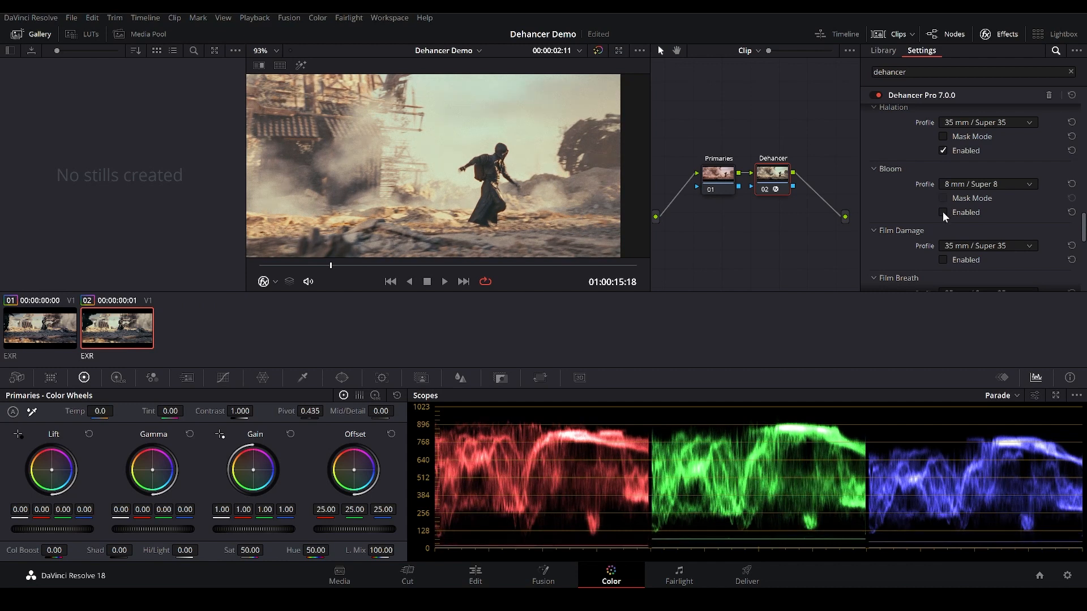
click(965, 183)
click(958, 199)
click(972, 185)
click(975, 236)
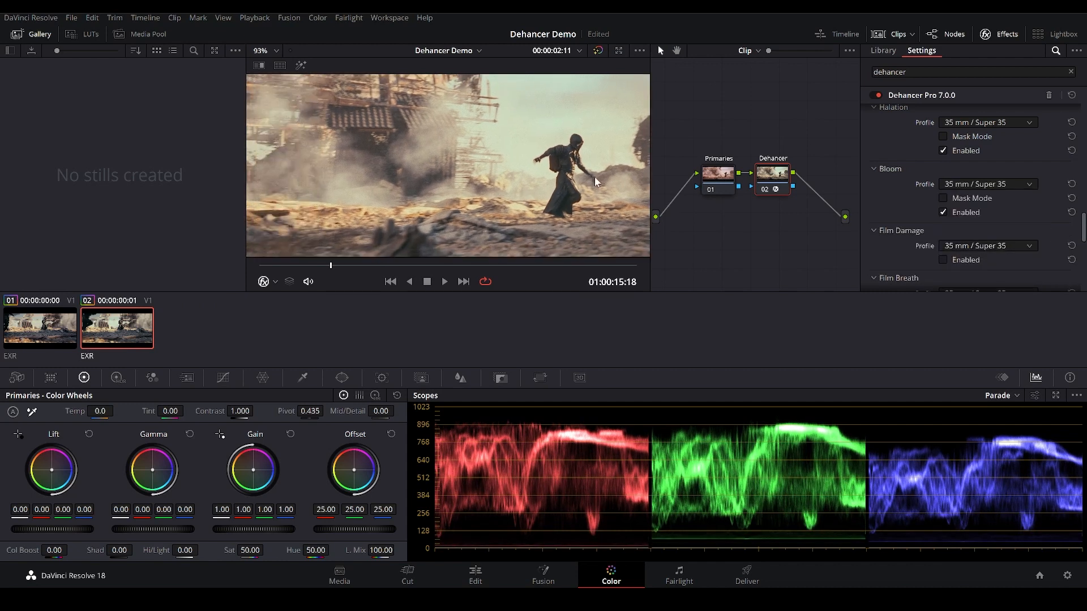
Step: Try the 8 mm / Super 8 Bloom profile on the hooded figure at 01:00:18:09
drag(485, 264, 406, 261)
scroll(566, 181, down, 3)
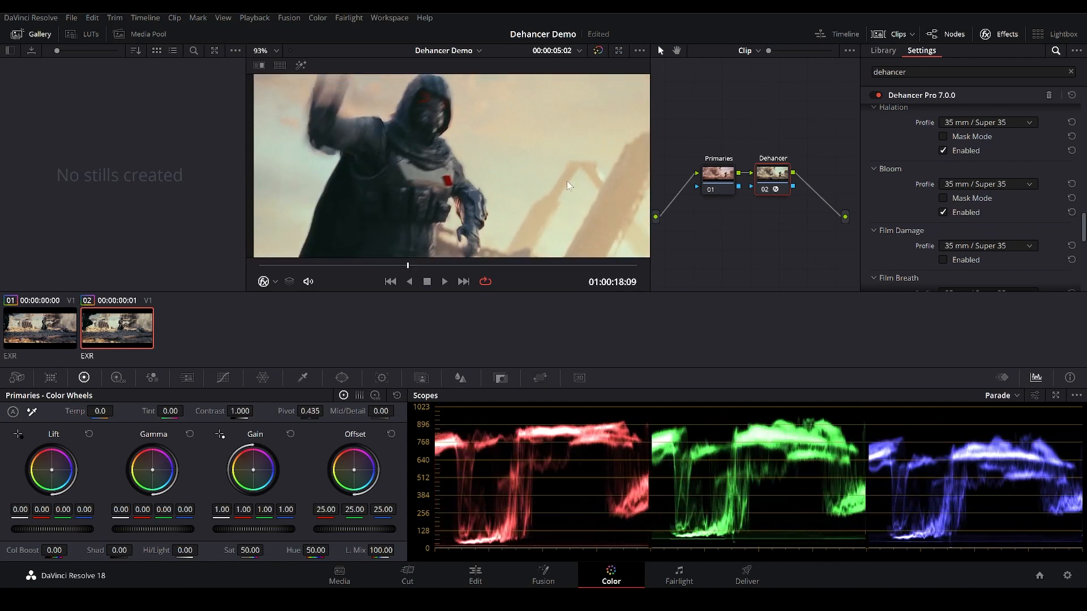
click(988, 184)
click(988, 210)
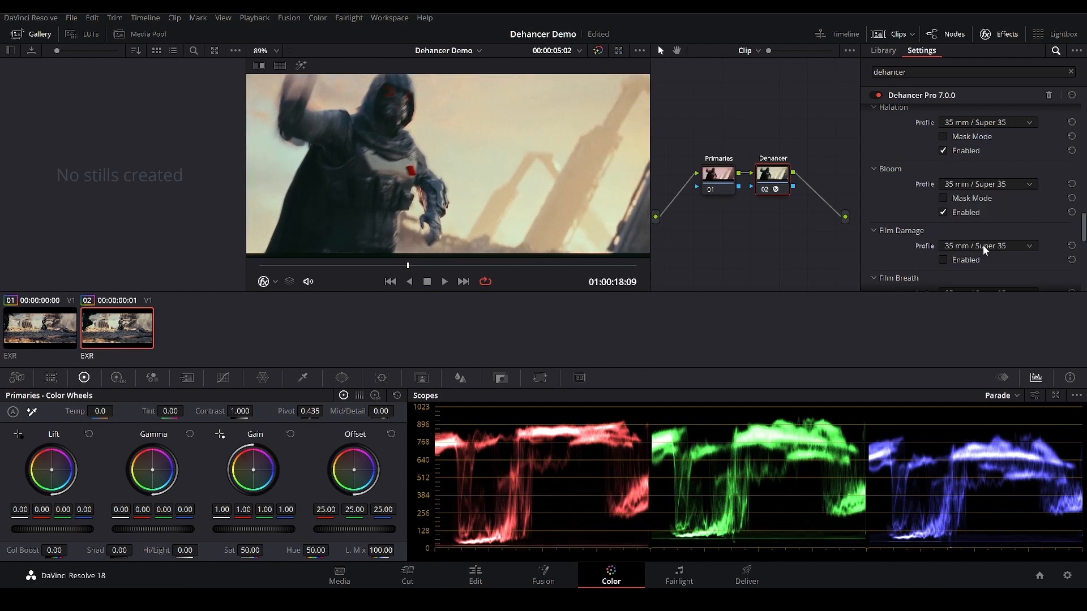
Step: Try a Custom Bloom profile with Source Limiter 0.0, Details 88.1, Diffusion 42.2, Amplify 100.0 and Impact 100.0
click(984, 187)
click(984, 199)
scroll(1019, 215, down, 2)
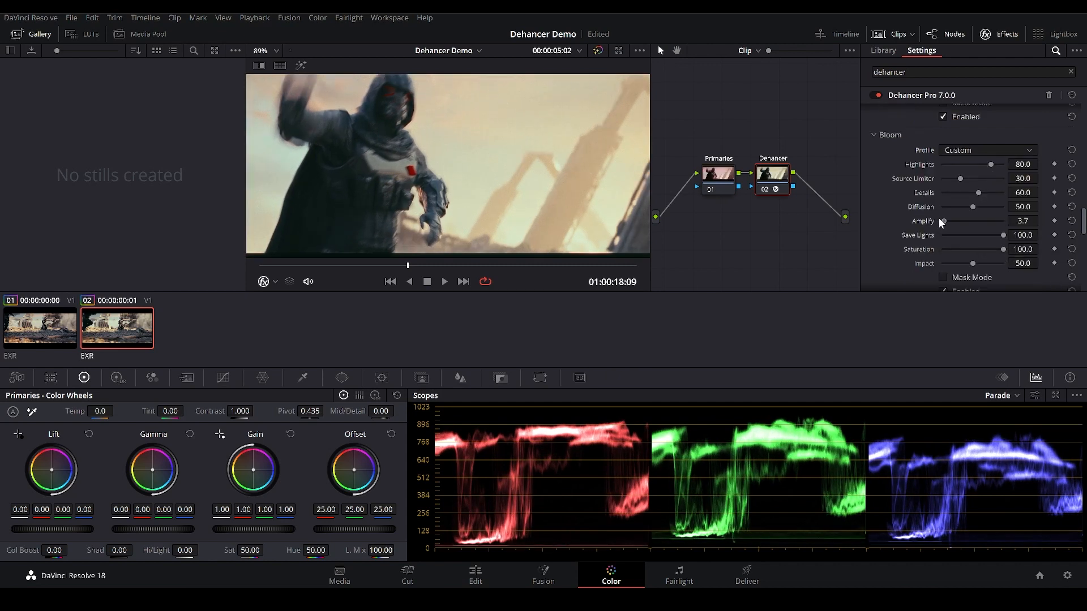
drag(972, 207, 1054, 197)
click(1071, 164)
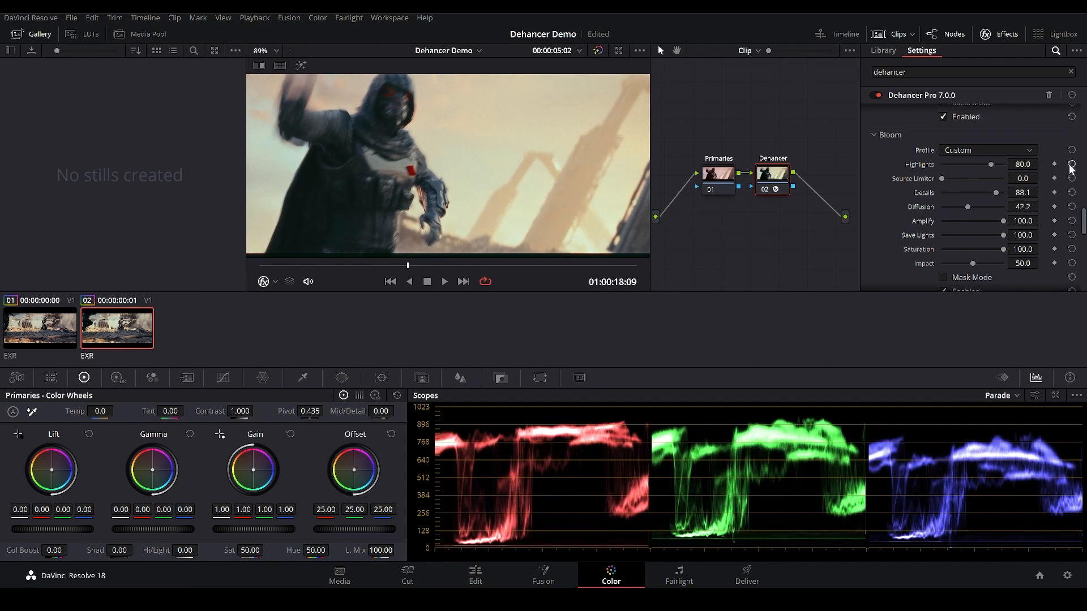
drag(973, 263, 1015, 262)
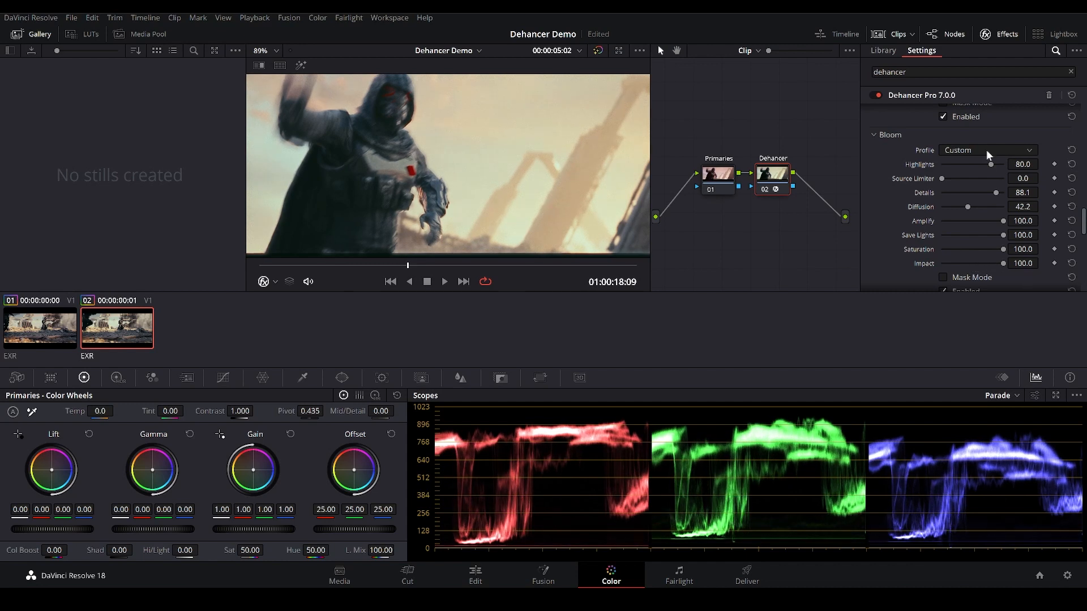
Step: Inspect the custom Bloom on the frame at 01:00:14:21 and return its profile to 35 mm / Super 35
scroll(929, 260, down, 1)
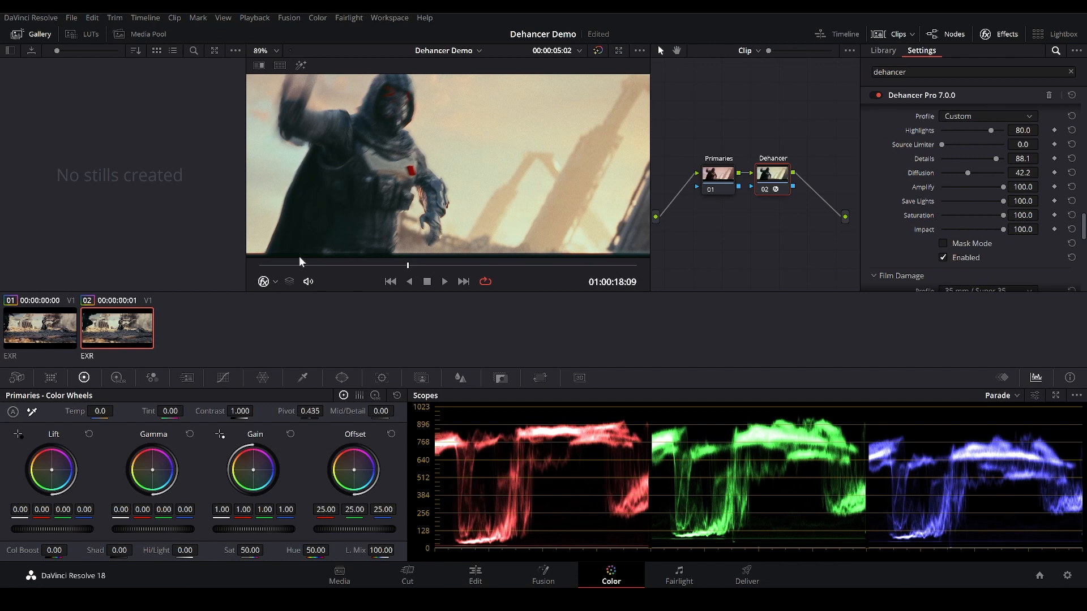
drag(306, 263, 303, 263)
scroll(490, 155, down, 3)
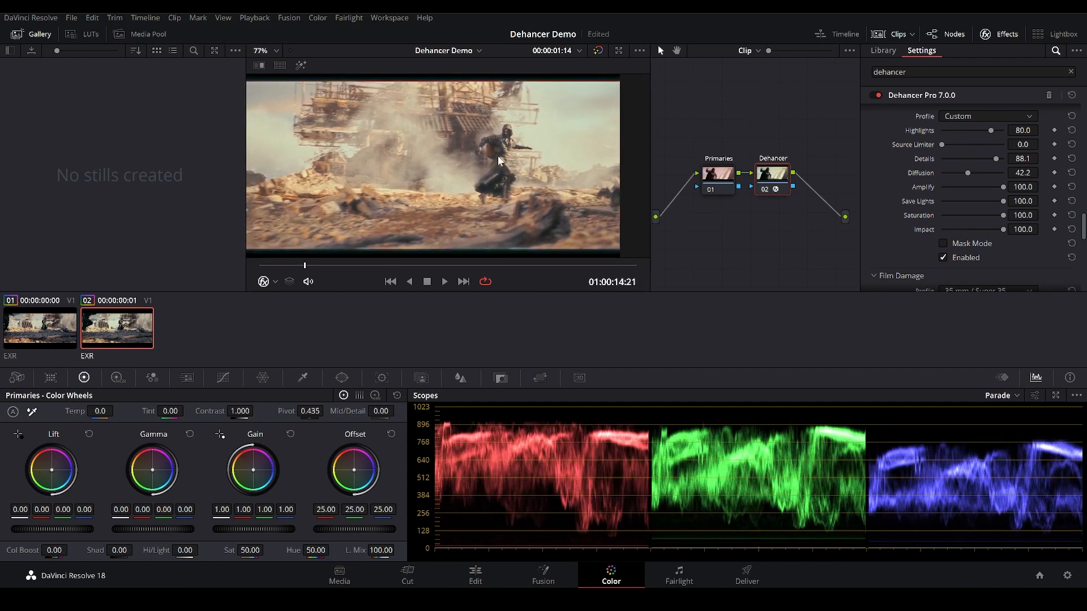
scroll(507, 166, up, 4)
drag(296, 264, 347, 280)
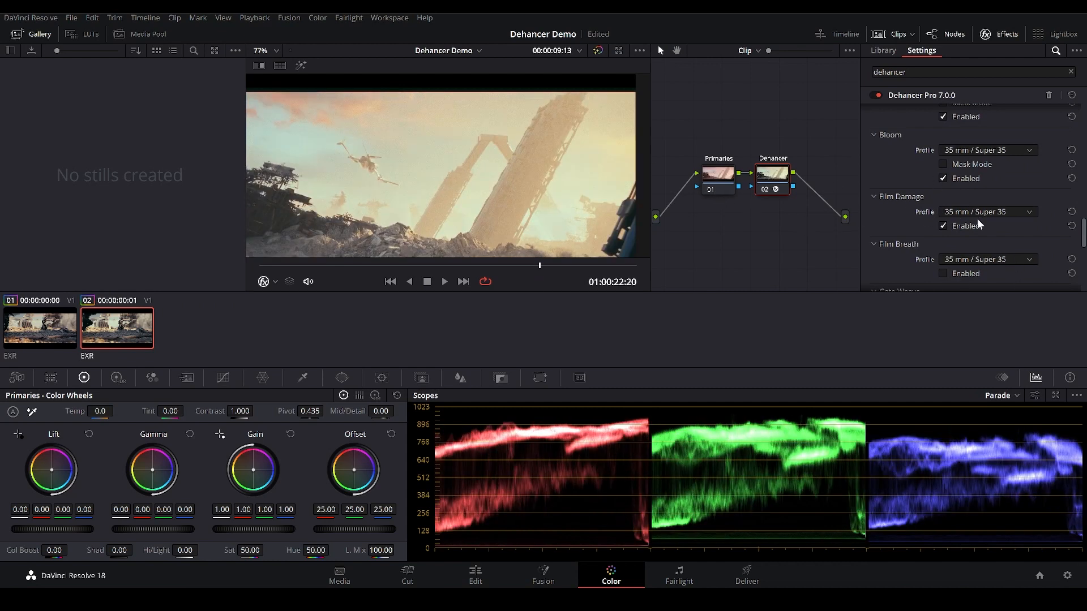
Step: Try Film Damage with the 8 mm / Super 8 profile and play the clip to review it
click(979, 215)
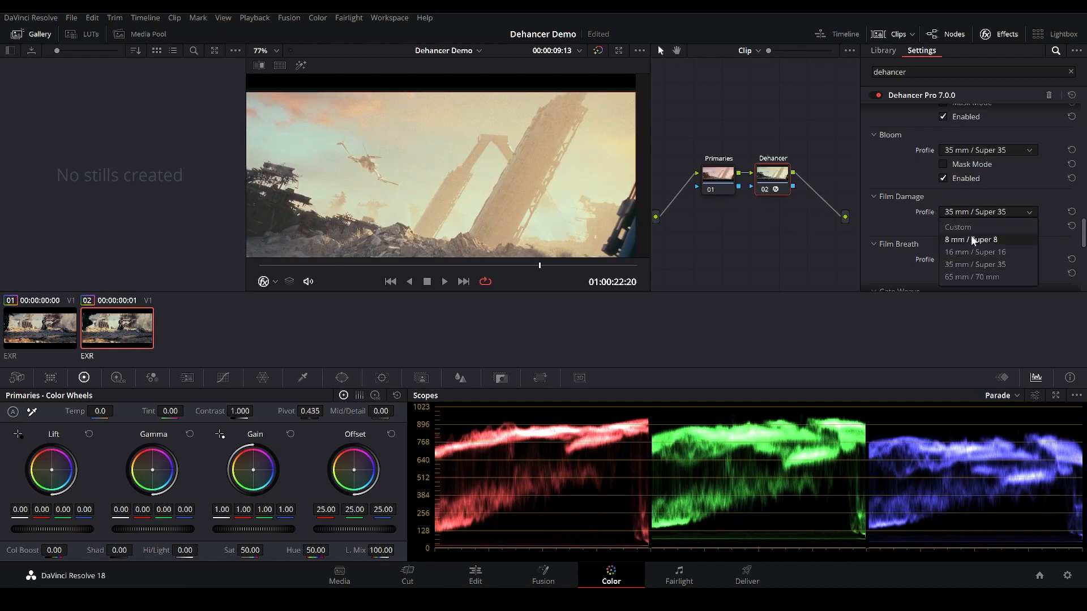
click(972, 240)
scroll(413, 111, up, 2)
scroll(408, 128, down, 3)
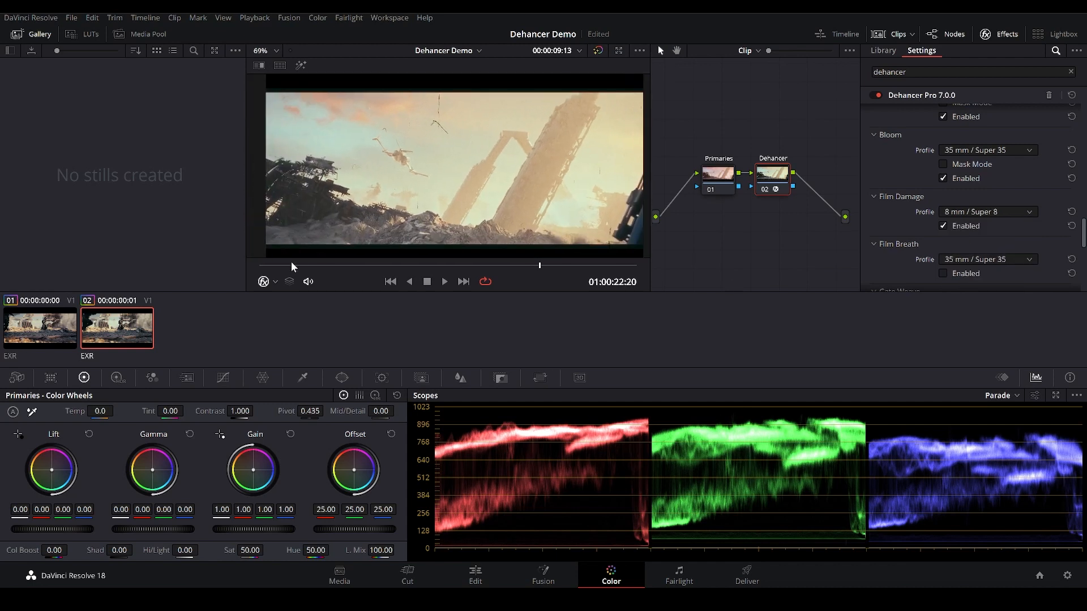
click(292, 265)
key(space)
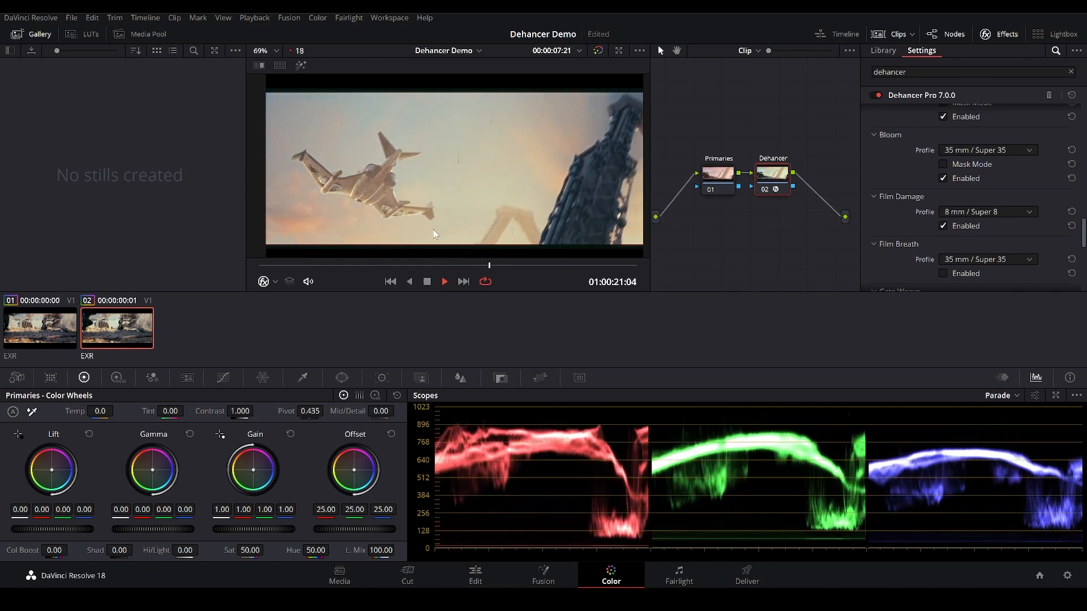
key(space)
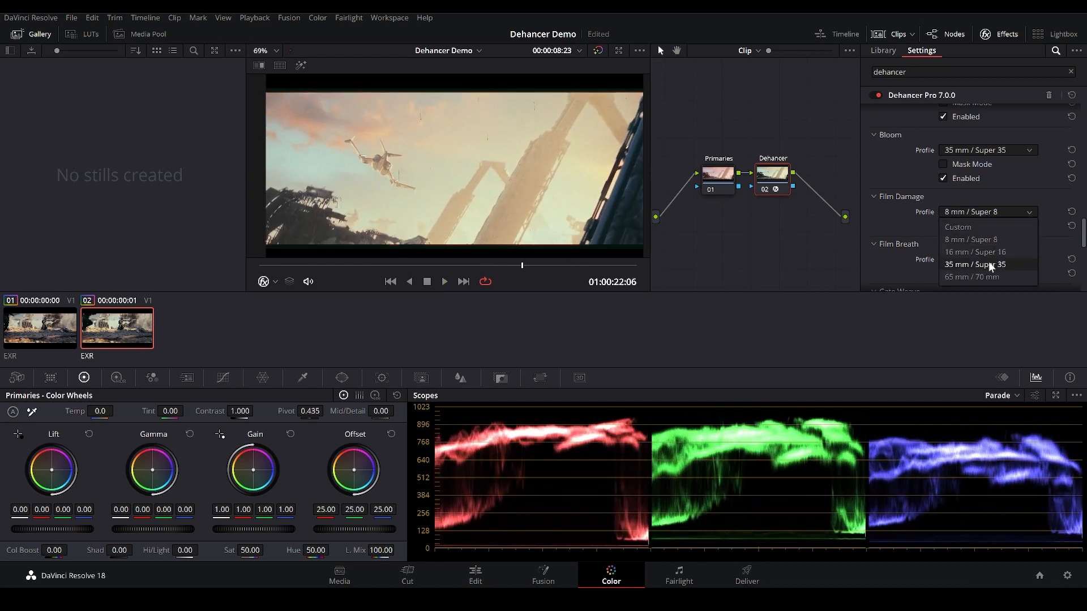
Step: Switch Film Damage to the 35 mm / Super 35 profile, review it during playback, and disable the effect
click(324, 264)
key(space)
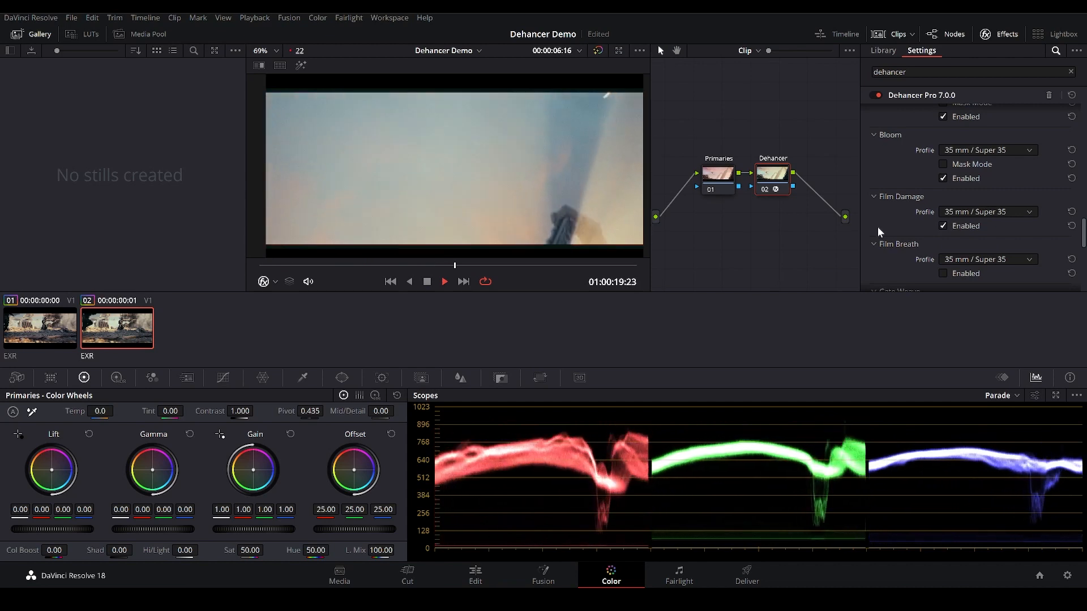
key(space)
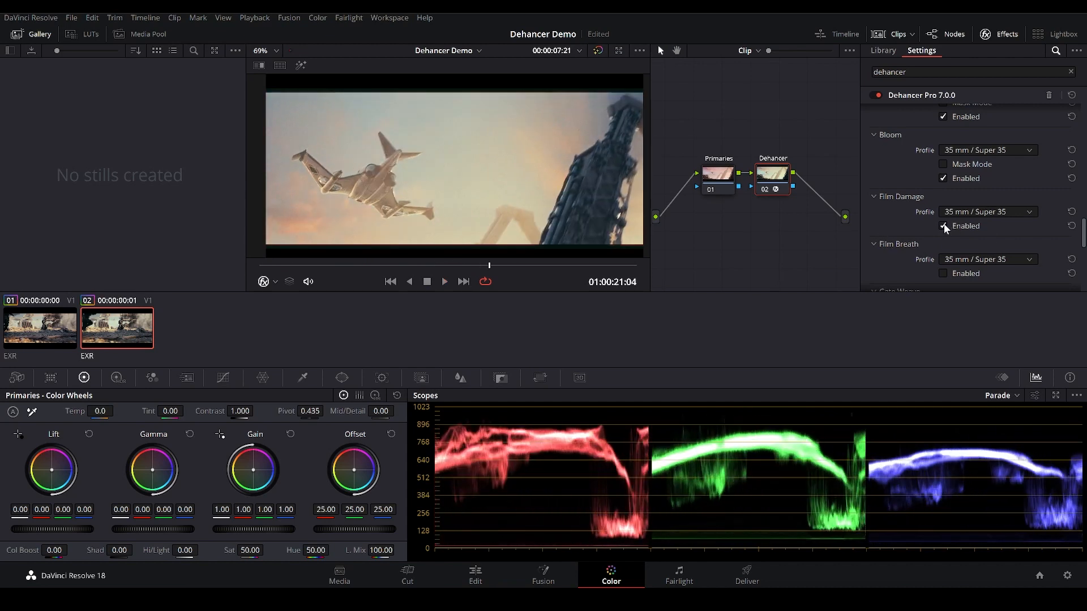
click(943, 224)
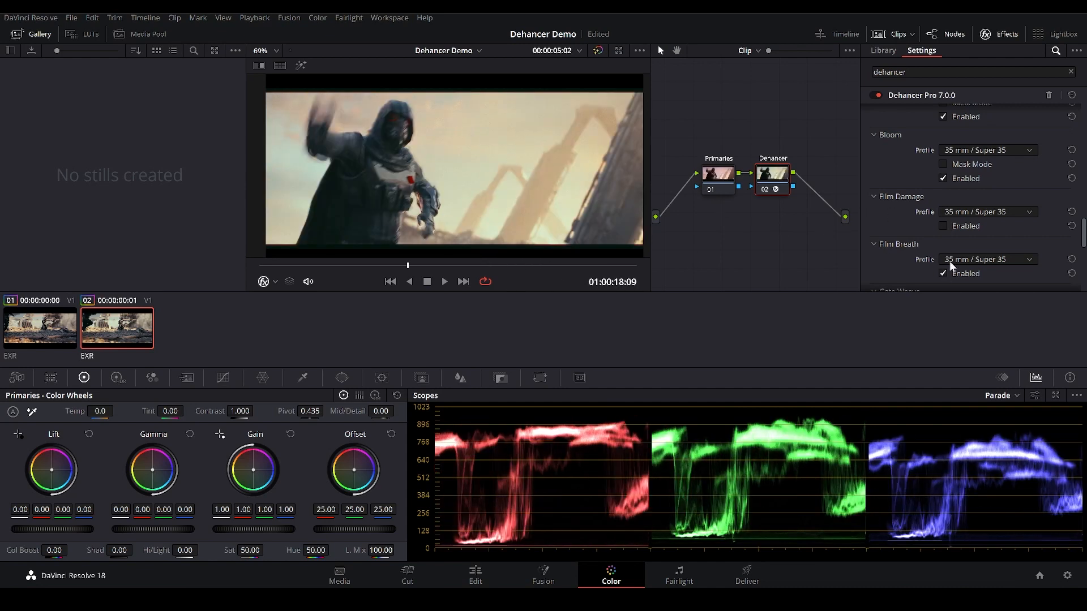
Step: Try Film Breath with the 8 mm / Super 8 and 35 mm / Super 35 profiles during playback, and disable the effect
click(316, 265)
key(space)
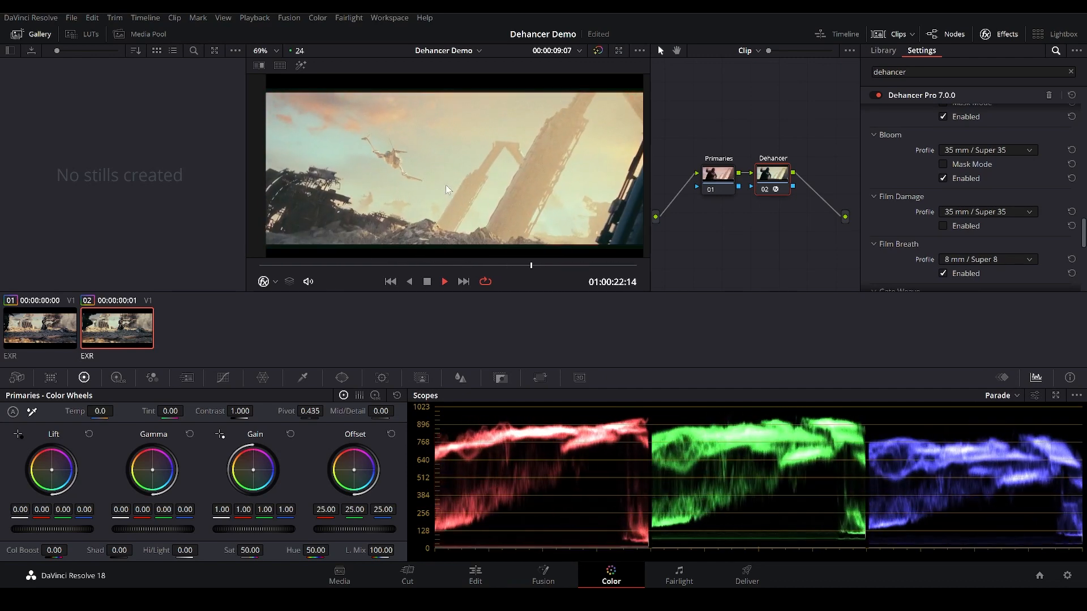
key(space)
drag(522, 265, 326, 266)
key(space)
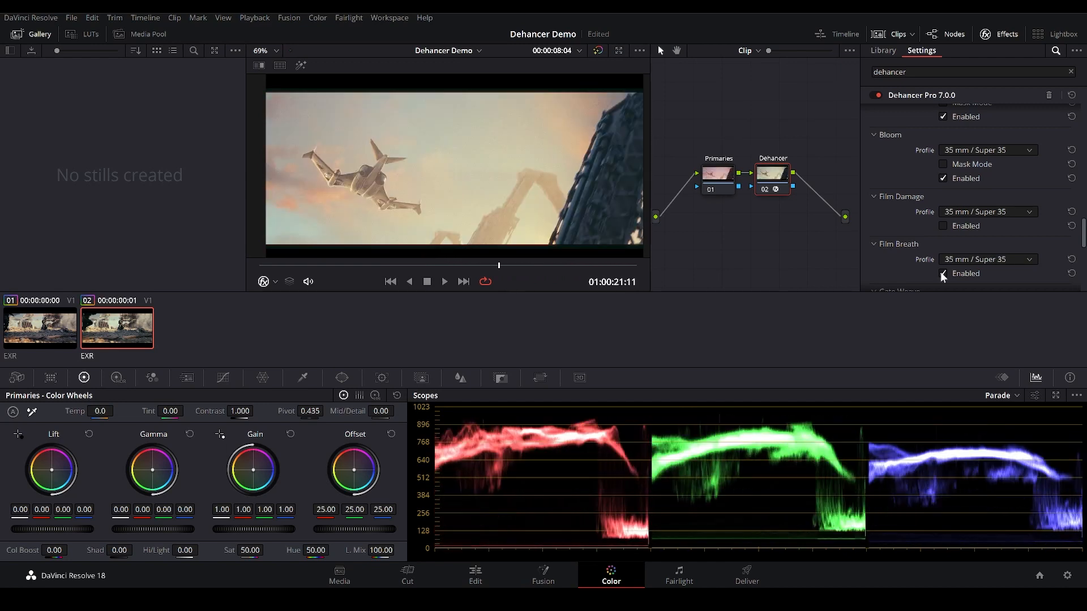
click(941, 273)
Step: Enable Gate Weave and compare its 35 mm / Super 35 and 8 mm / Super 8 profiles during playback
scroll(911, 252, down, 2)
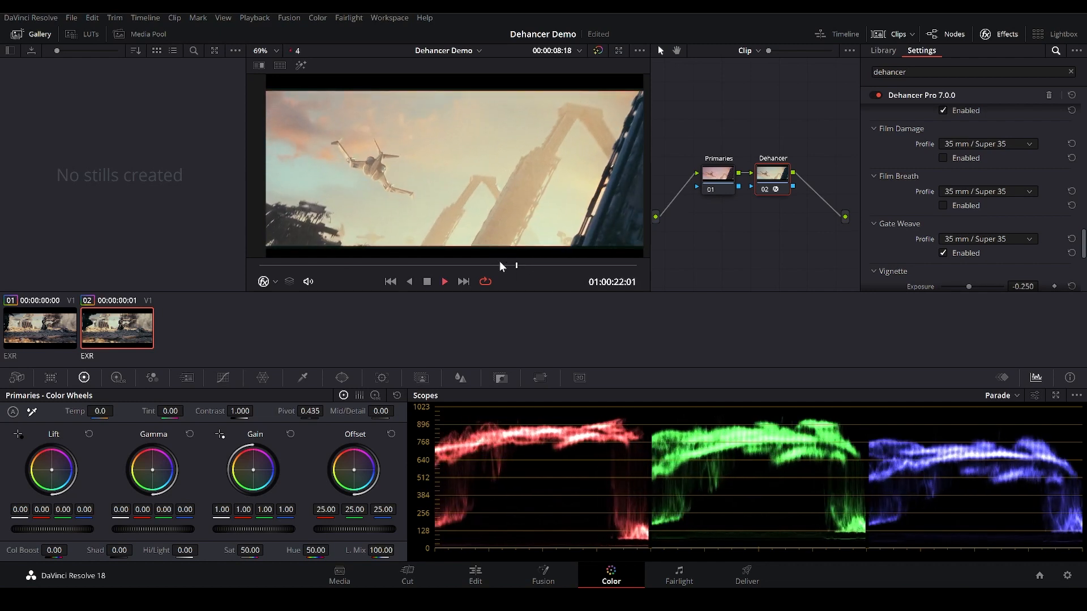
key(space)
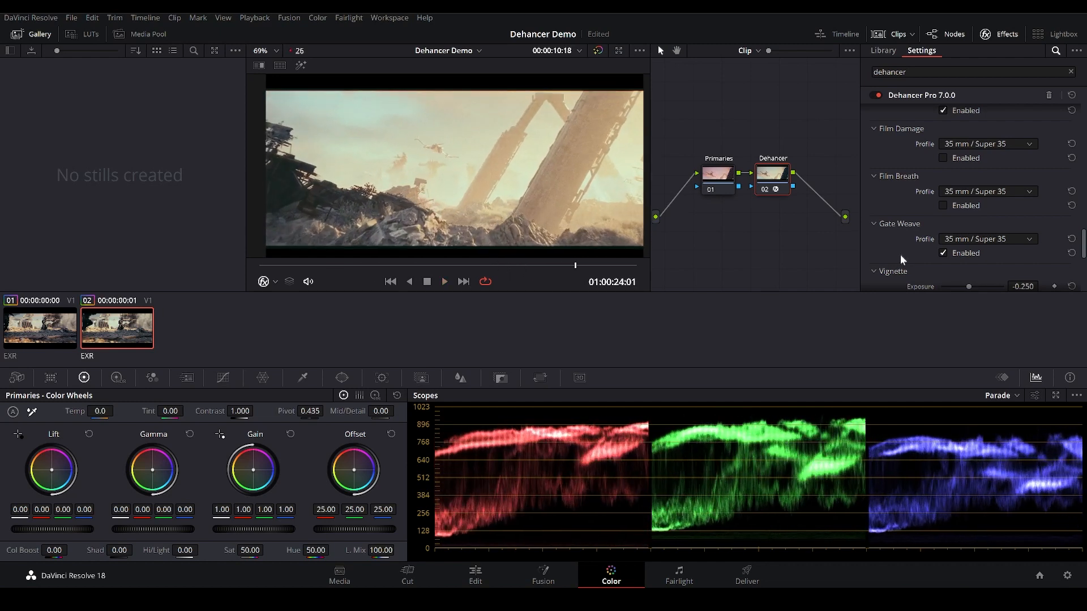
click(979, 240)
click(956, 262)
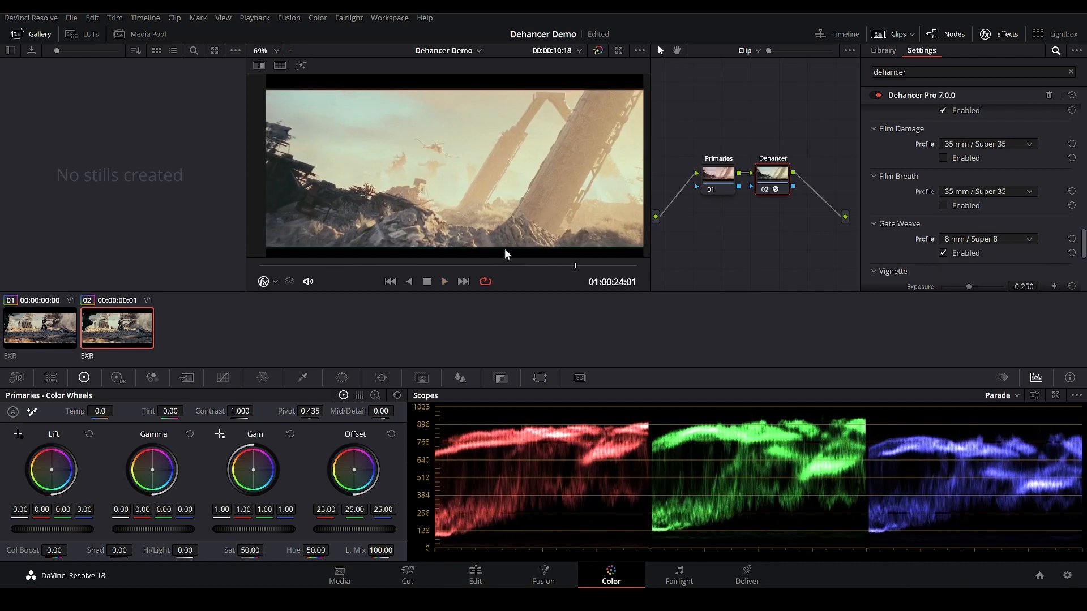
click(503, 264)
key(space)
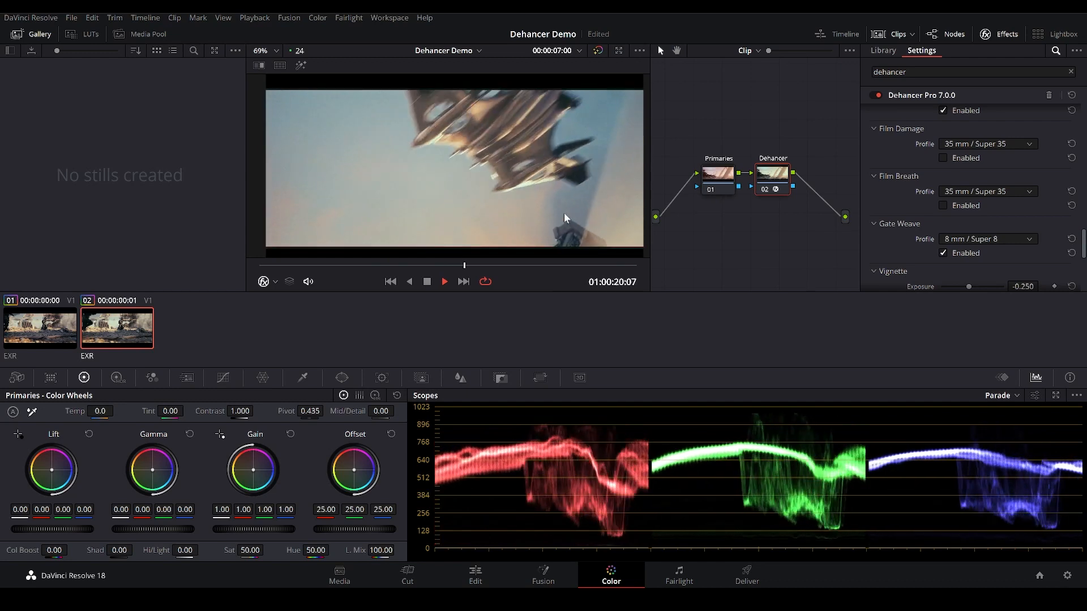
key(space)
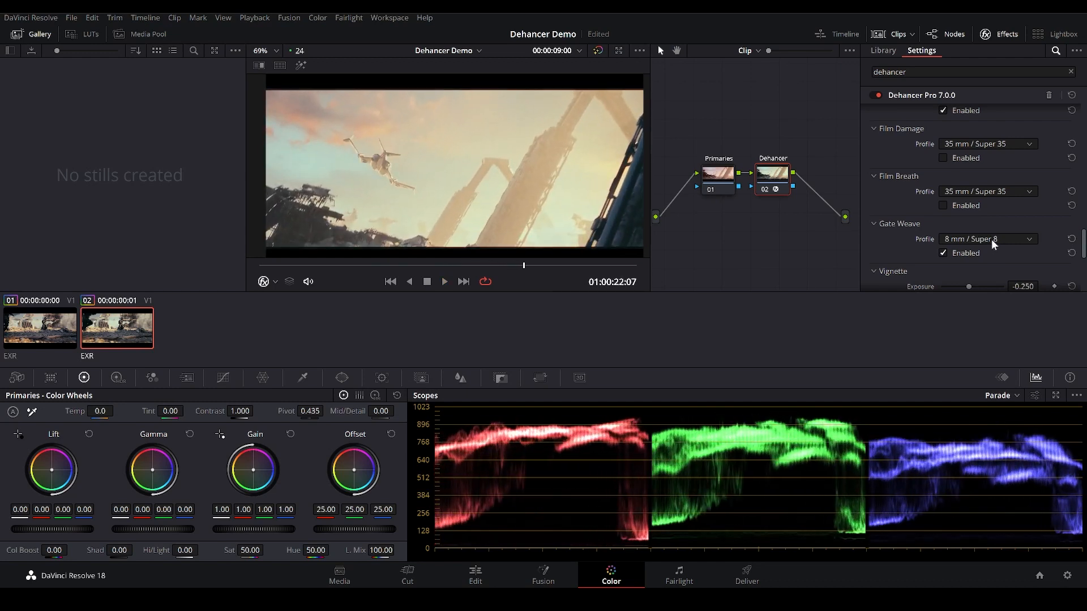
Step: Set the Gate Weave profile to 35 mm / Super 35 and play the clip to review the look
click(990, 238)
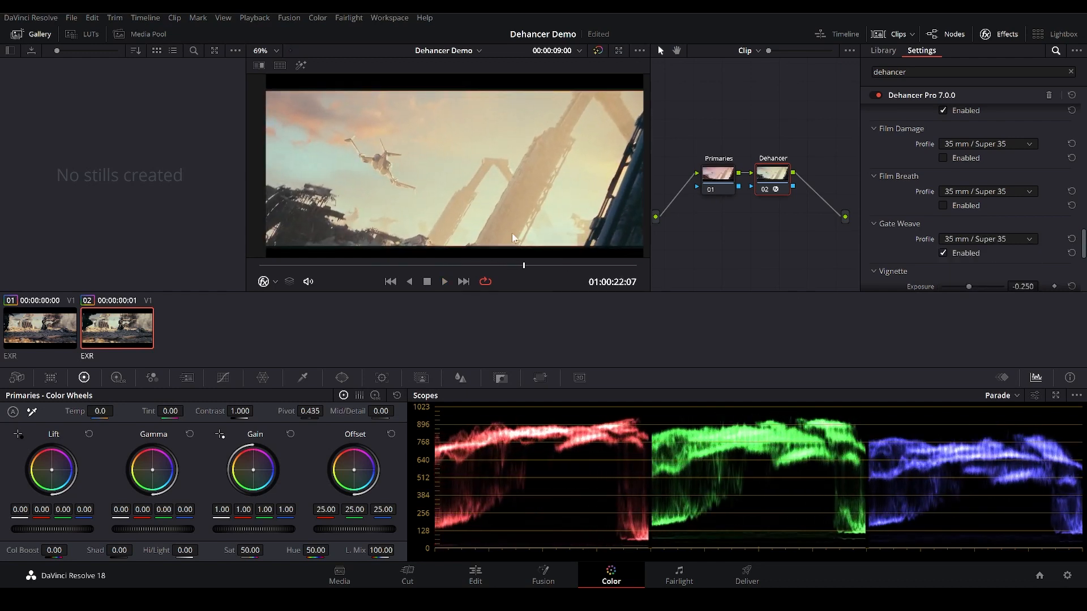
click(286, 264)
key(space)
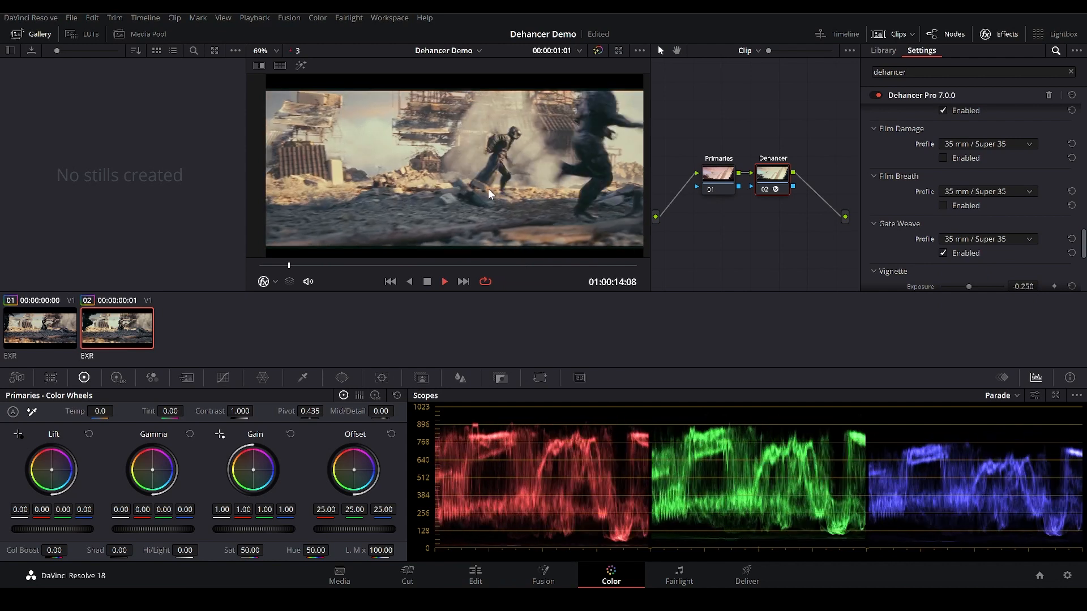
click(548, 264)
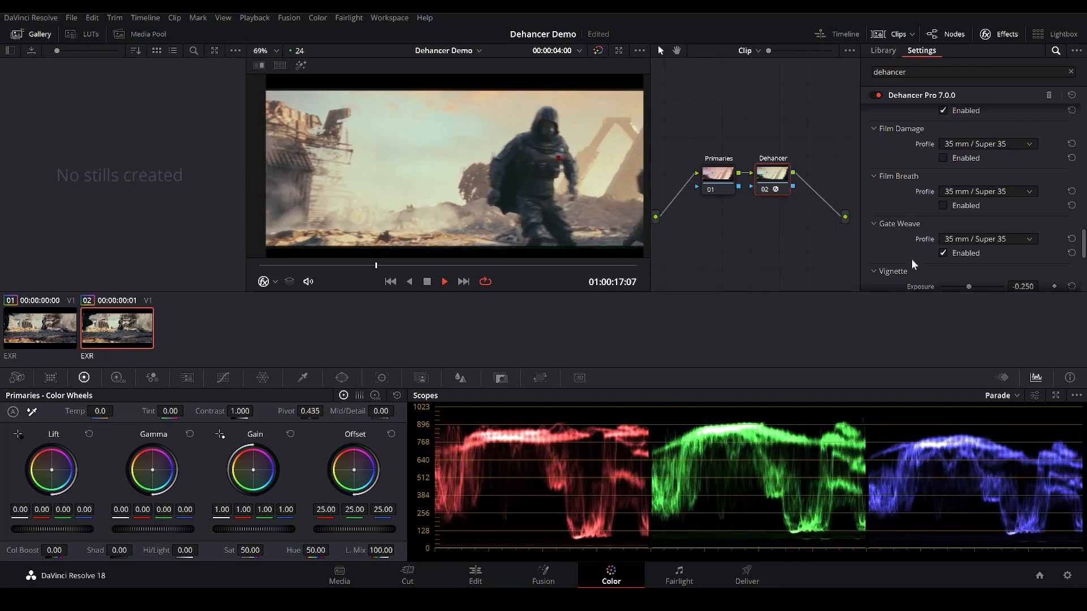
key(space)
Step: Expand the Film Compression settings and enable Film Compression on the frame at 01:00:18:05
scroll(972, 250, down, 3)
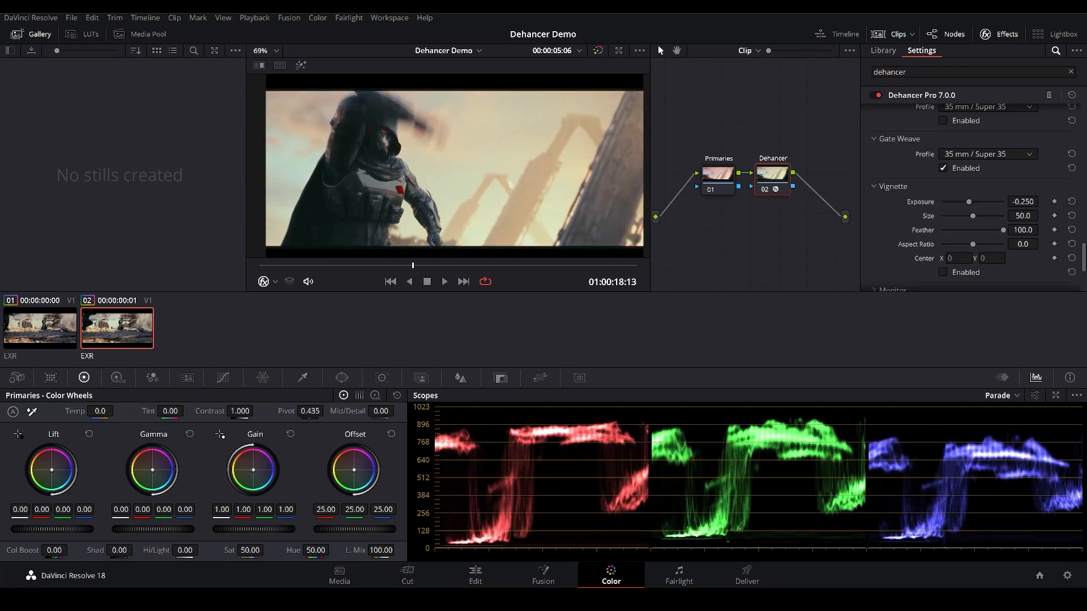
scroll(994, 208, down, 3)
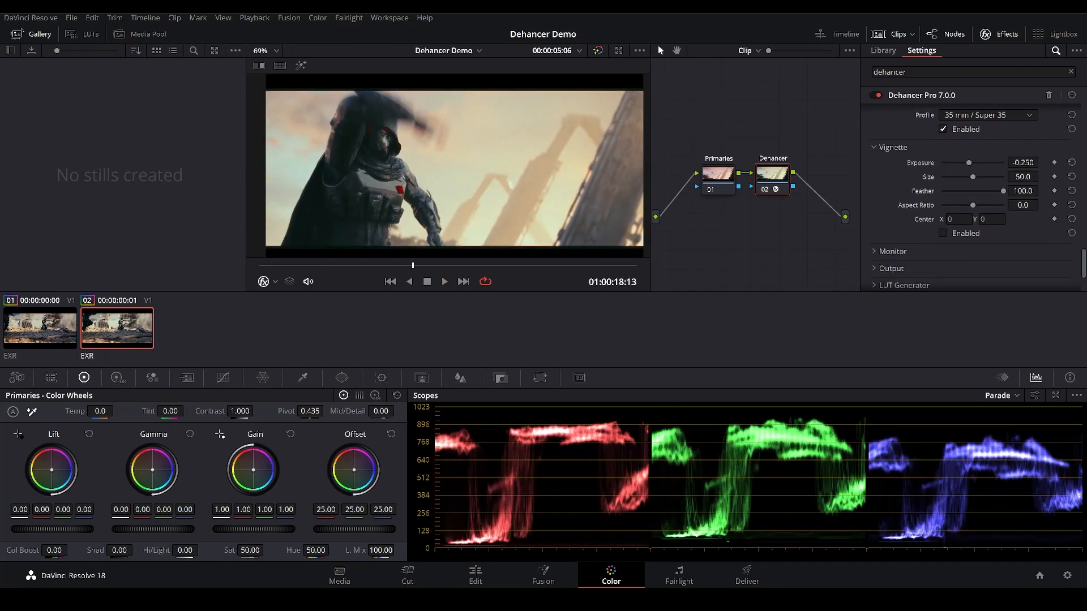
scroll(994, 208, up, 3)
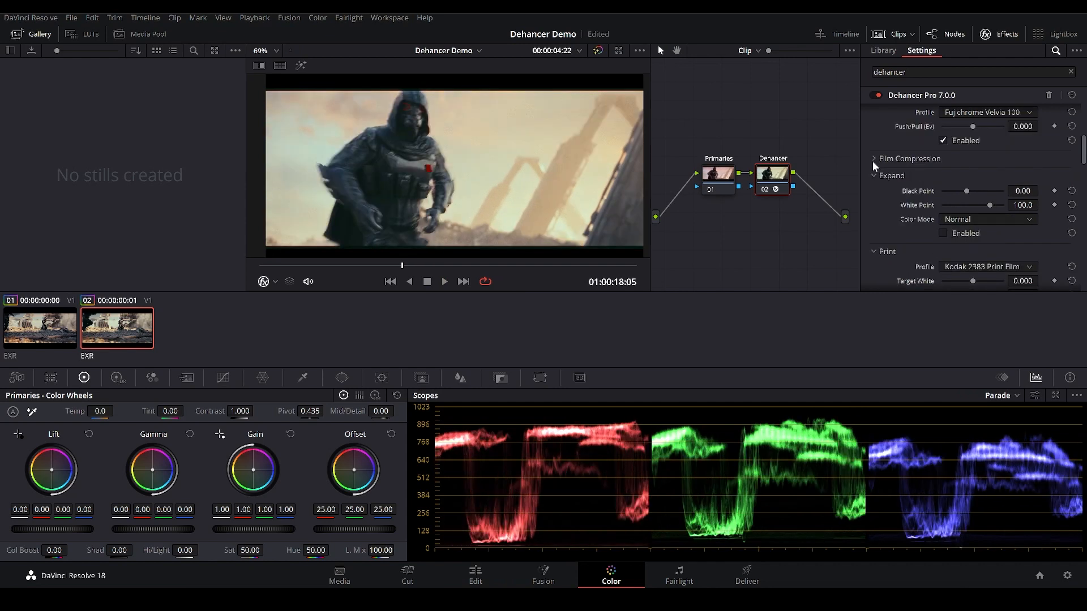
click(873, 159)
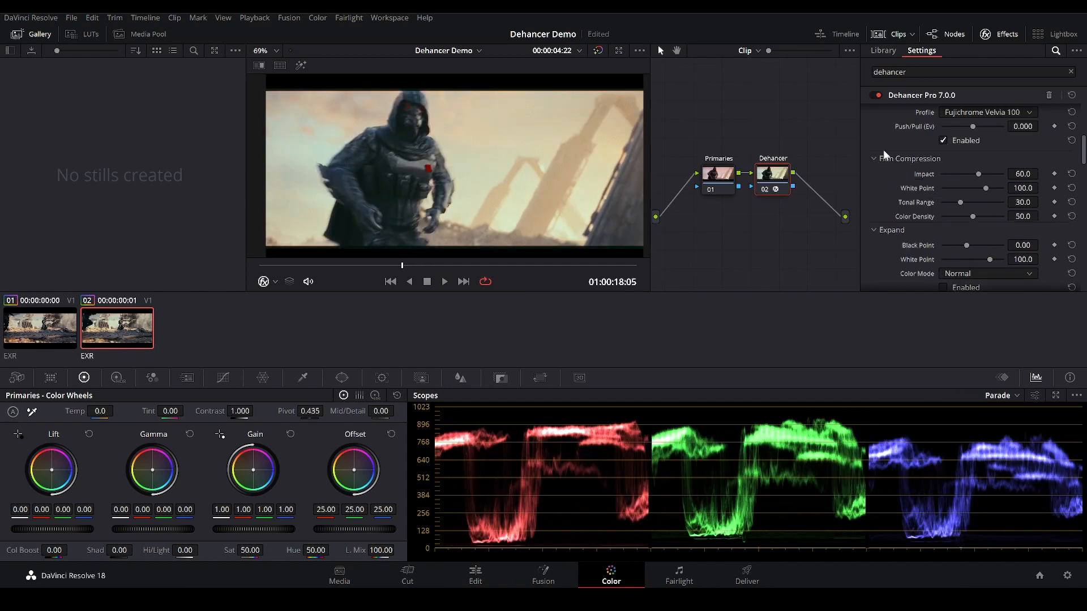
click(942, 231)
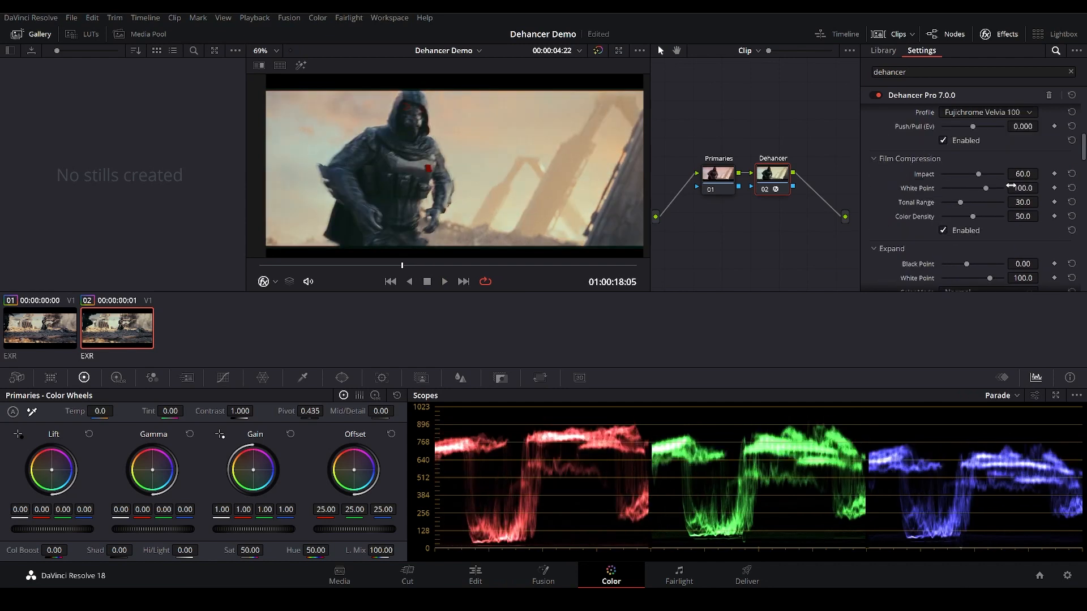
Step: Compare the frame with Film Compression off and on, and try its Impact and its White Point between 50 and 120
click(942, 230)
click(943, 231)
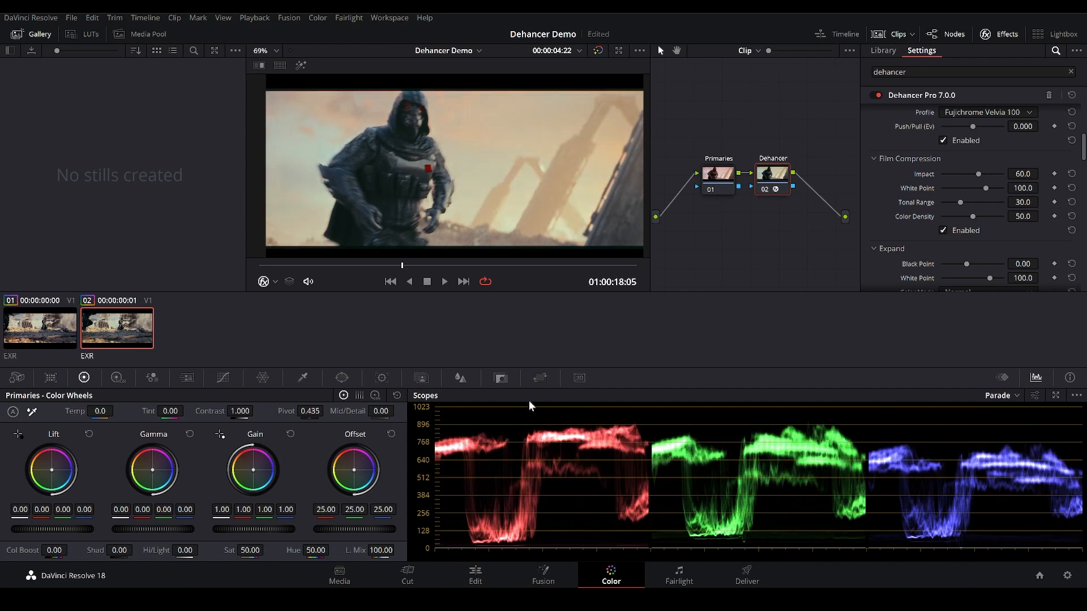
mouse_move(974, 174)
mouse_down()
mouse_move(962, 171)
mouse_move(993, 176)
mouse_move(969, 181)
mouse_up()
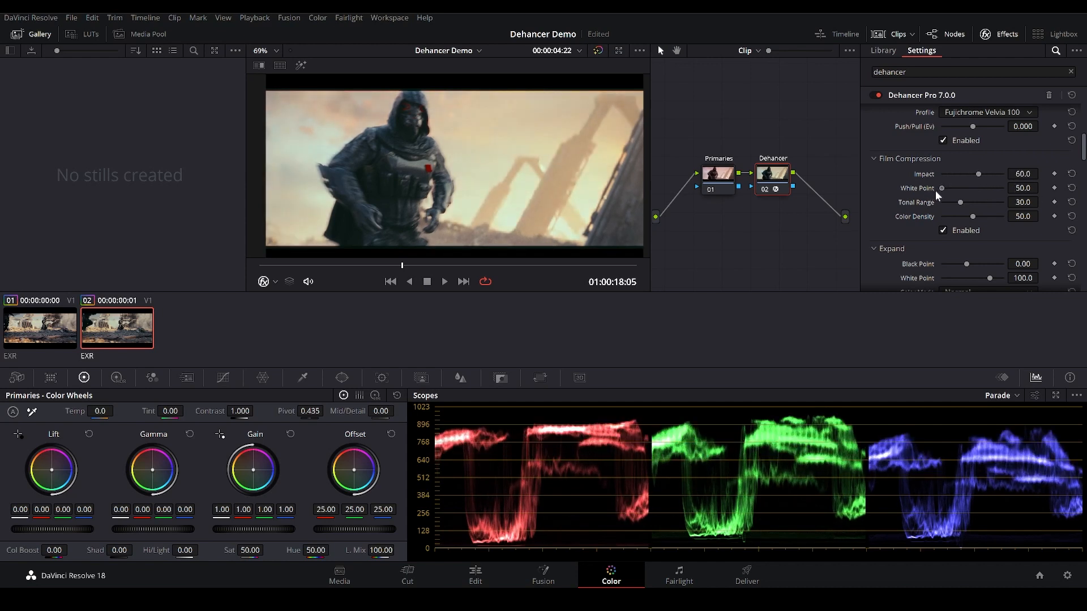
drag(951, 187, 1064, 205)
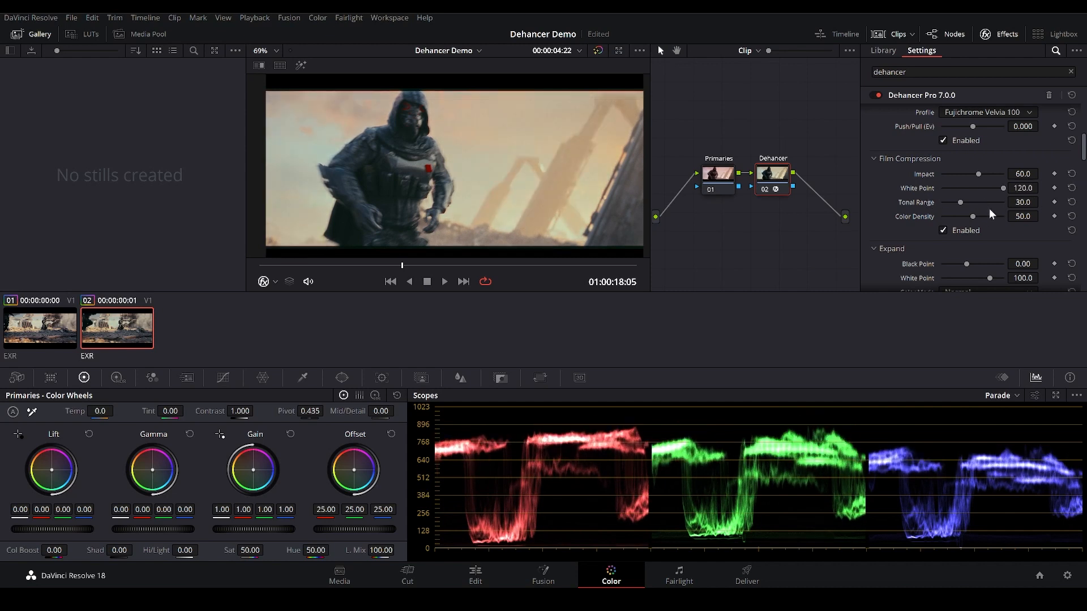
Step: Try Film Compression's Tonal Range at 100 and about 21 on different frames of the clip, and reset it to the default
drag(953, 202, 1008, 211)
drag(484, 264, 548, 266)
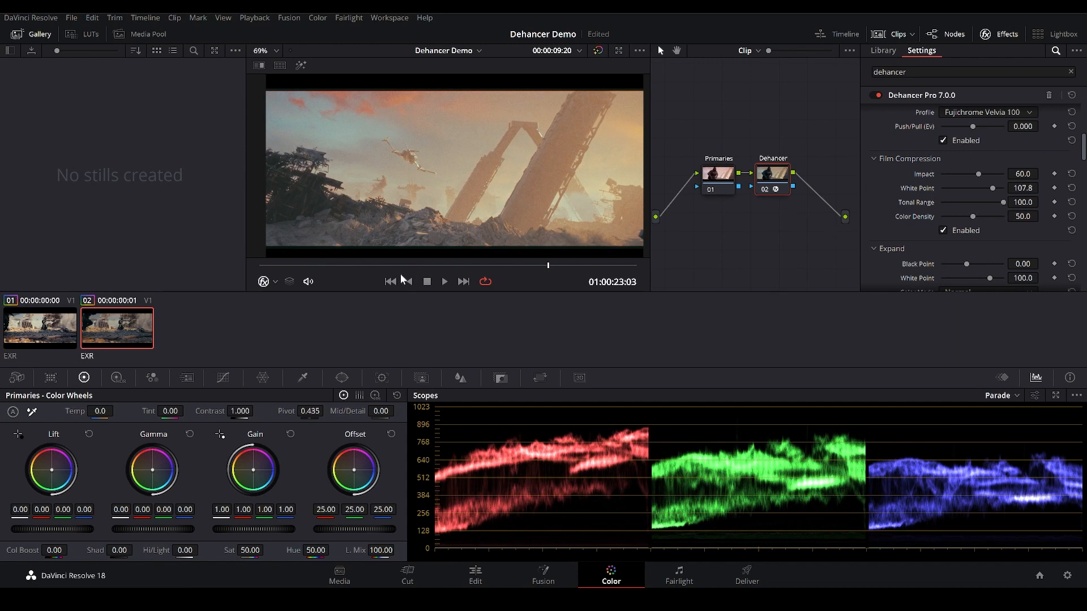
drag(356, 266, 328, 265)
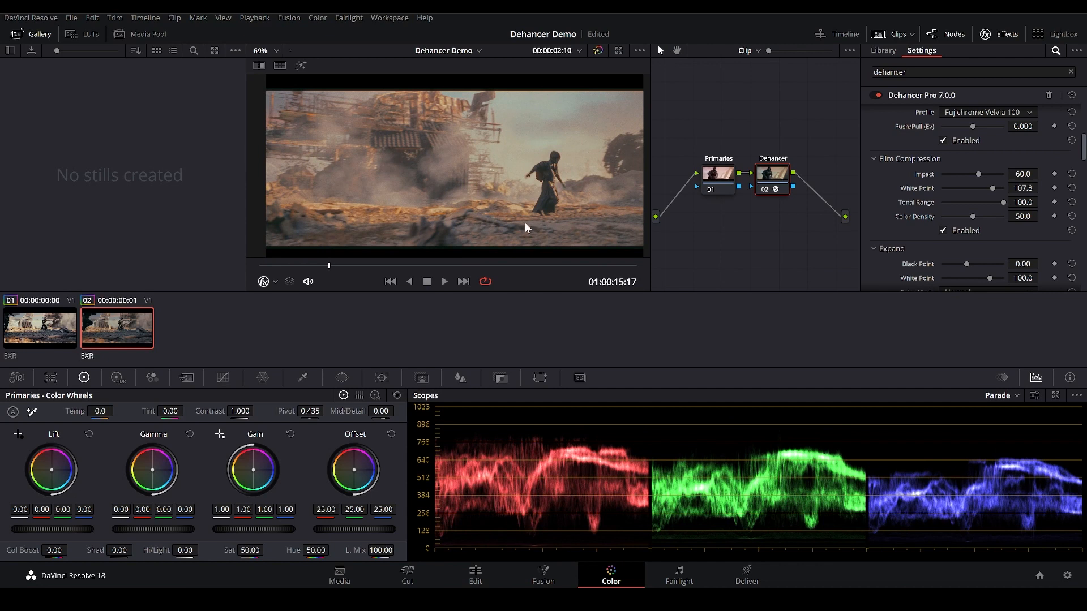
drag(1003, 200, 954, 206)
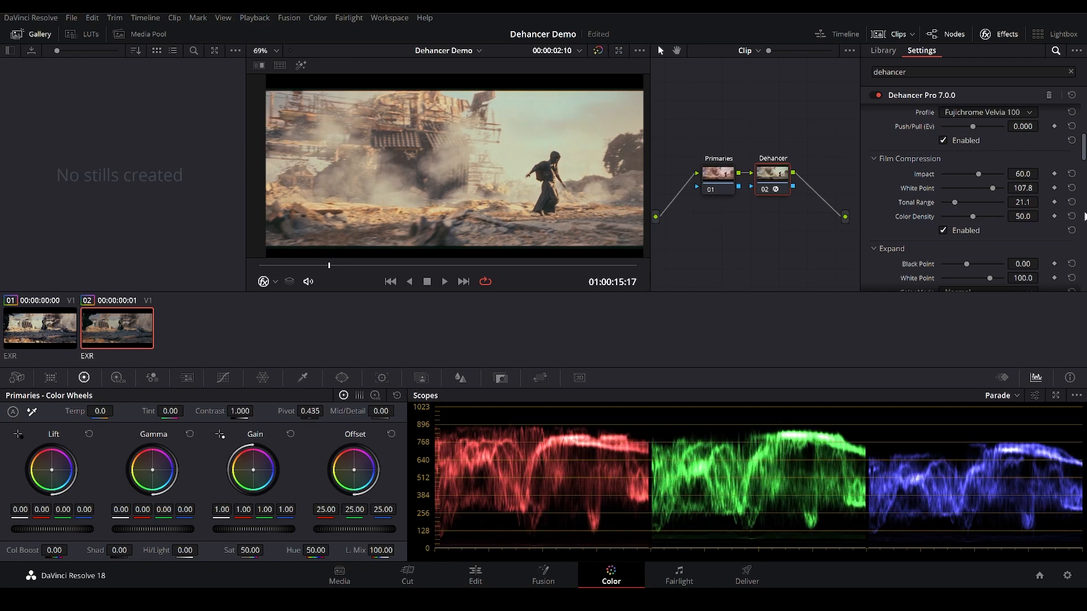
click(1071, 202)
Step: Test Film Compression's Color Density at 100 and 0, and settle on Impact 56.9, White Point 71.2 and Color Density 50
drag(992, 188, 1030, 221)
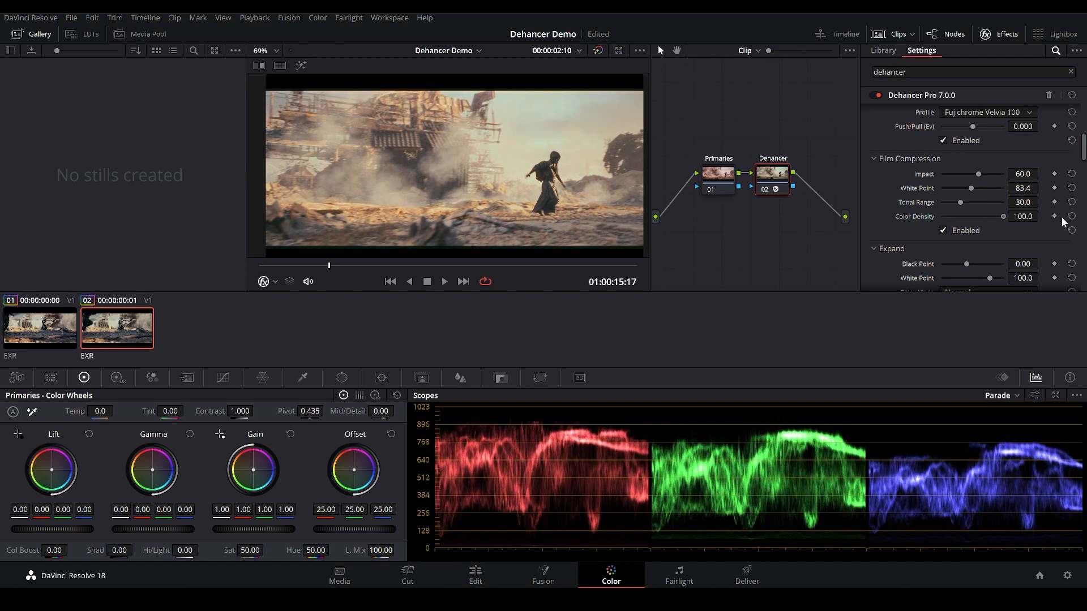
click(527, 265)
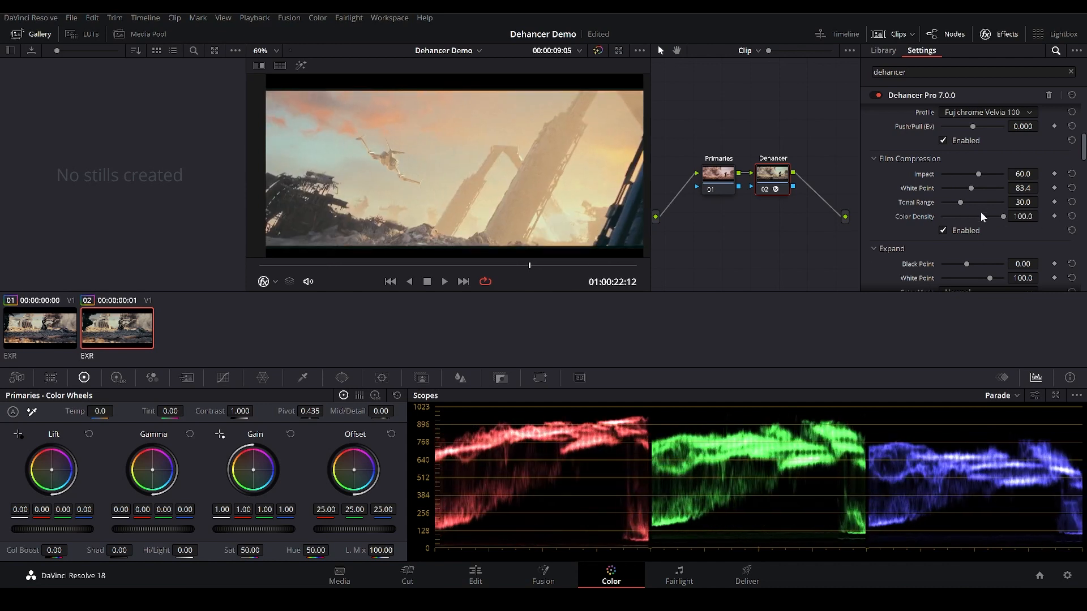
drag(928, 205, 1053, 236)
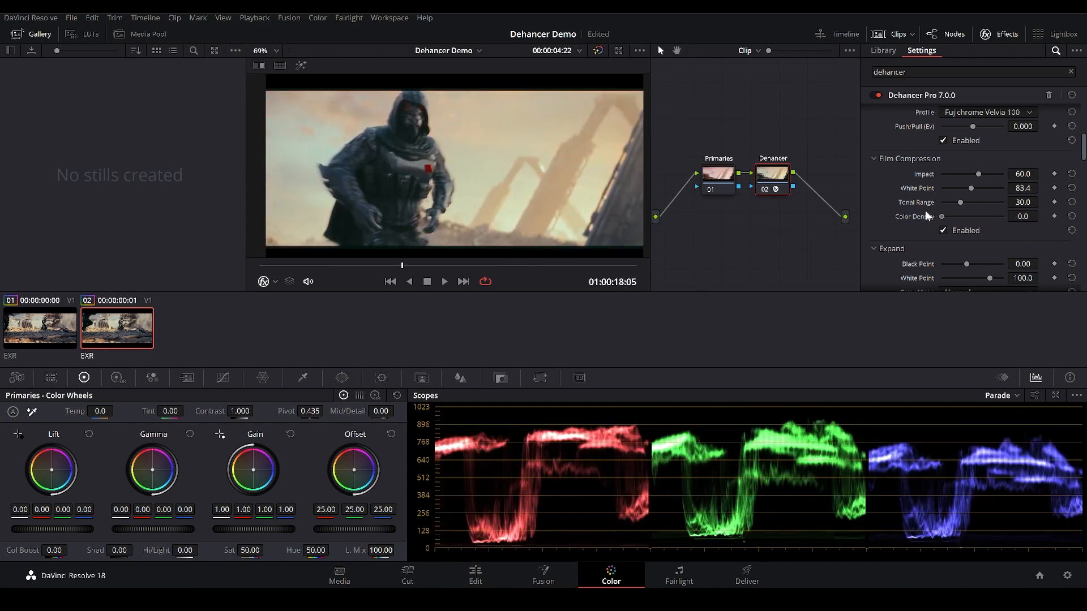
drag(973, 222, 974, 222)
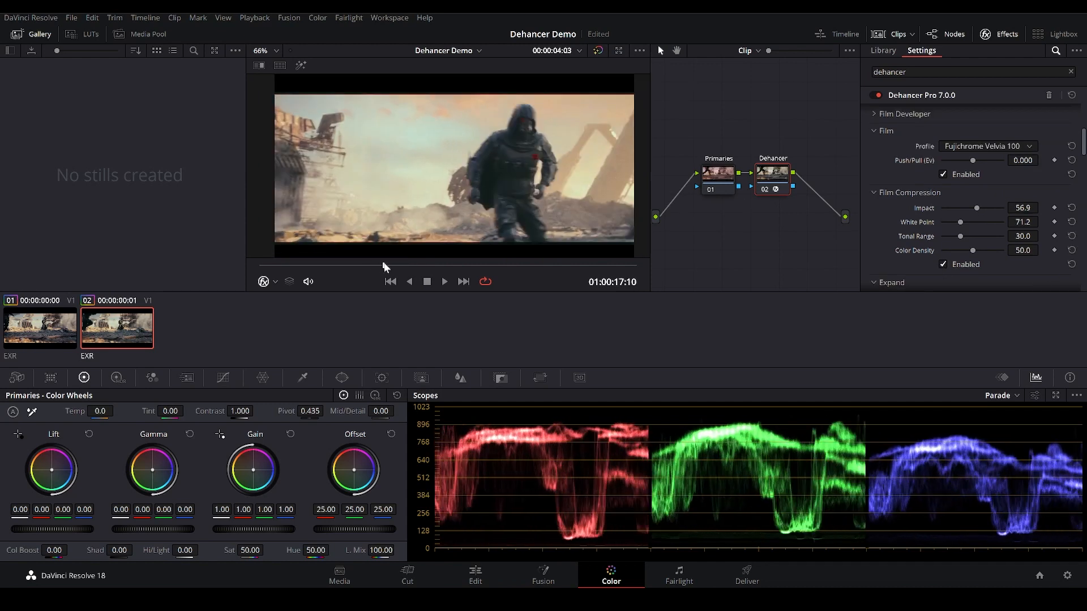
Step: Scrub through the clip to review the finished grade, and return to the Dehancer Input settings
drag(381, 263, 409, 267)
drag(1084, 137, 1085, 110)
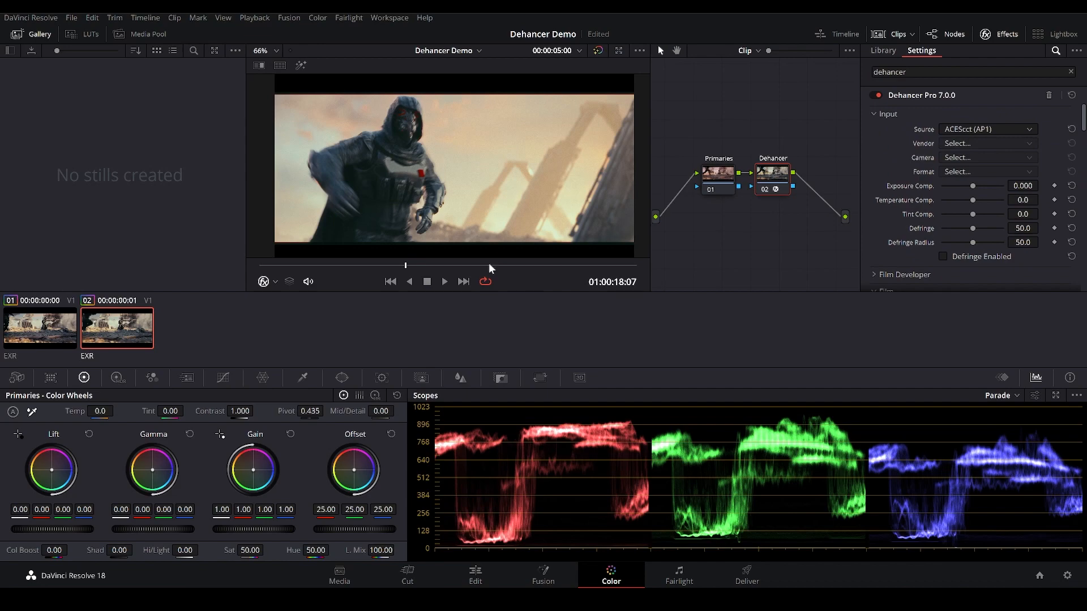
drag(495, 266, 544, 264)
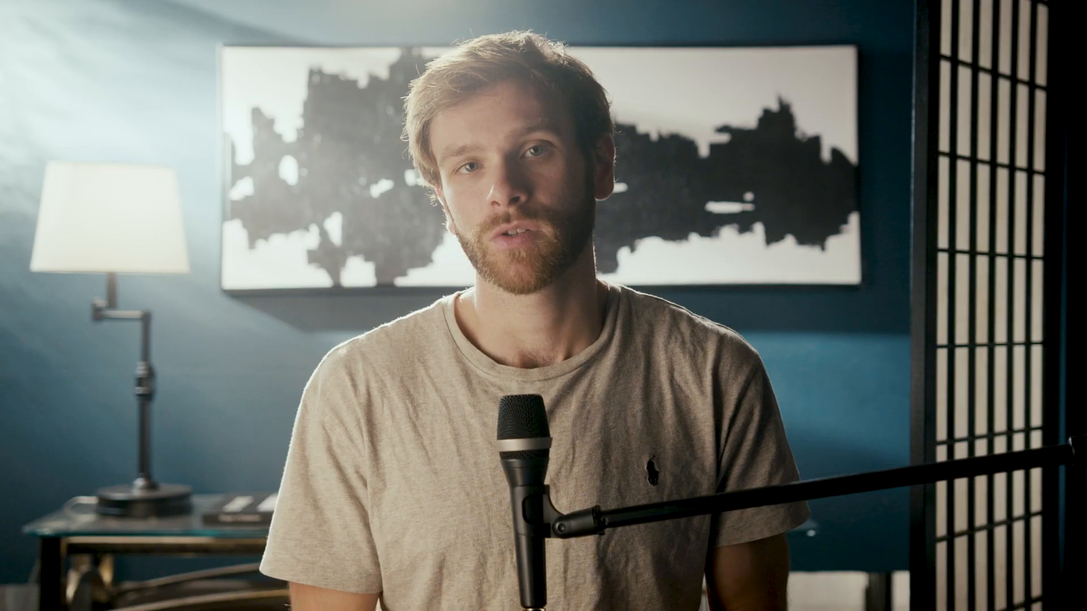